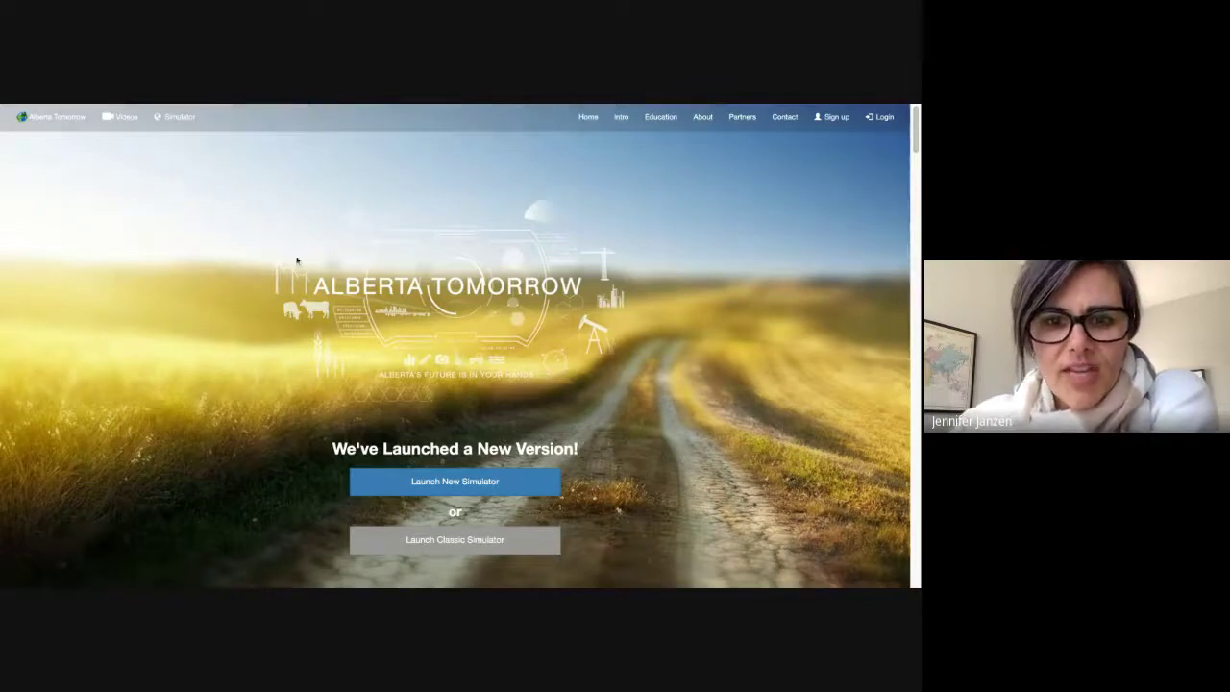
Look through the home page's introduction, the simulator previews and the classroom section on free lesson plans and online tools
scroll(623, 411, down, 1)
scroll(623, 411, down, 5)
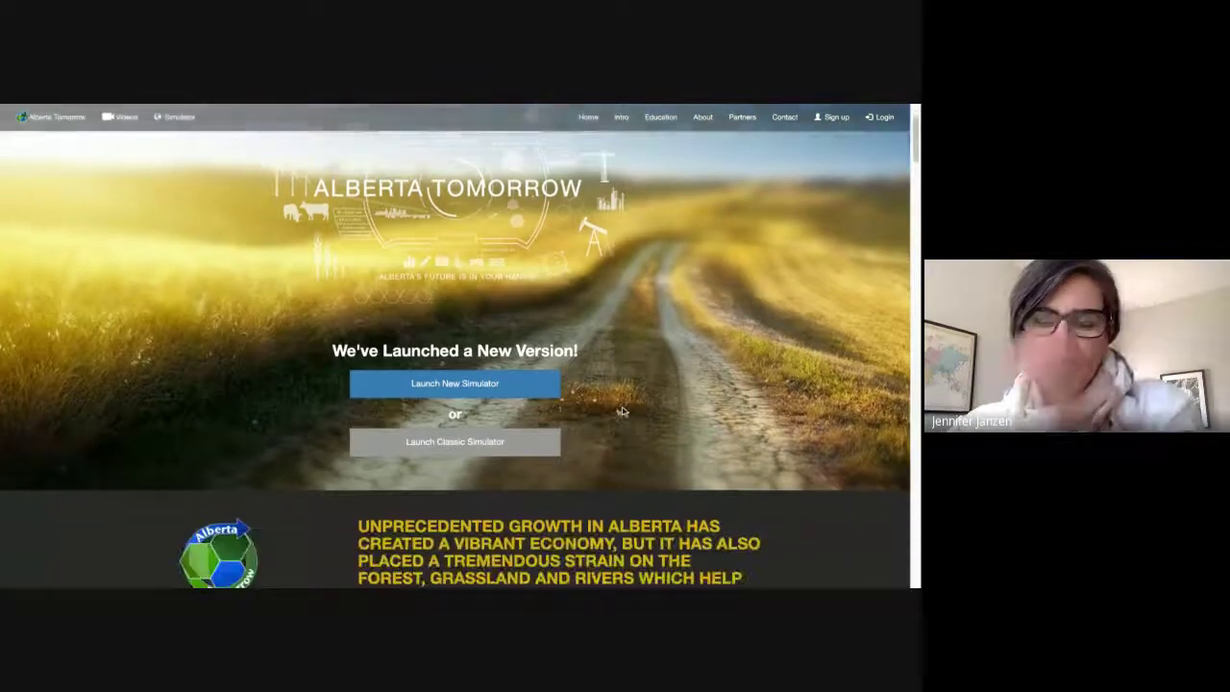
scroll(455, 346, down, 4)
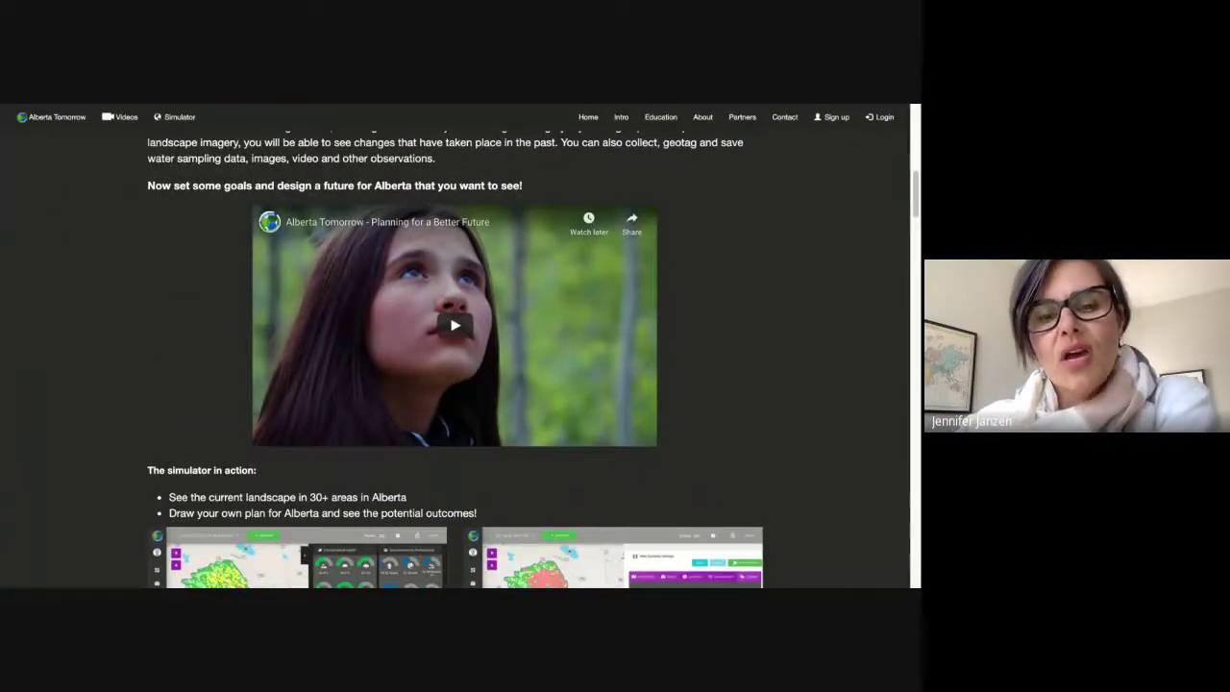
scroll(456, 346, down, 5)
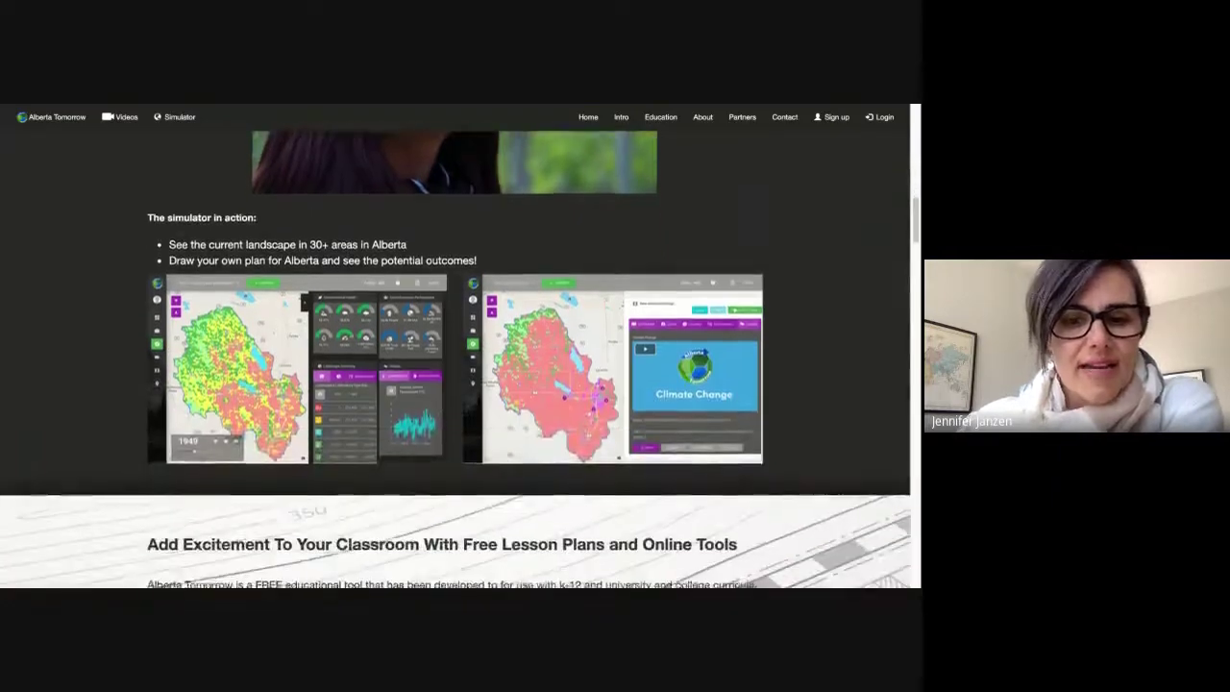
scroll(455, 356, down, 3)
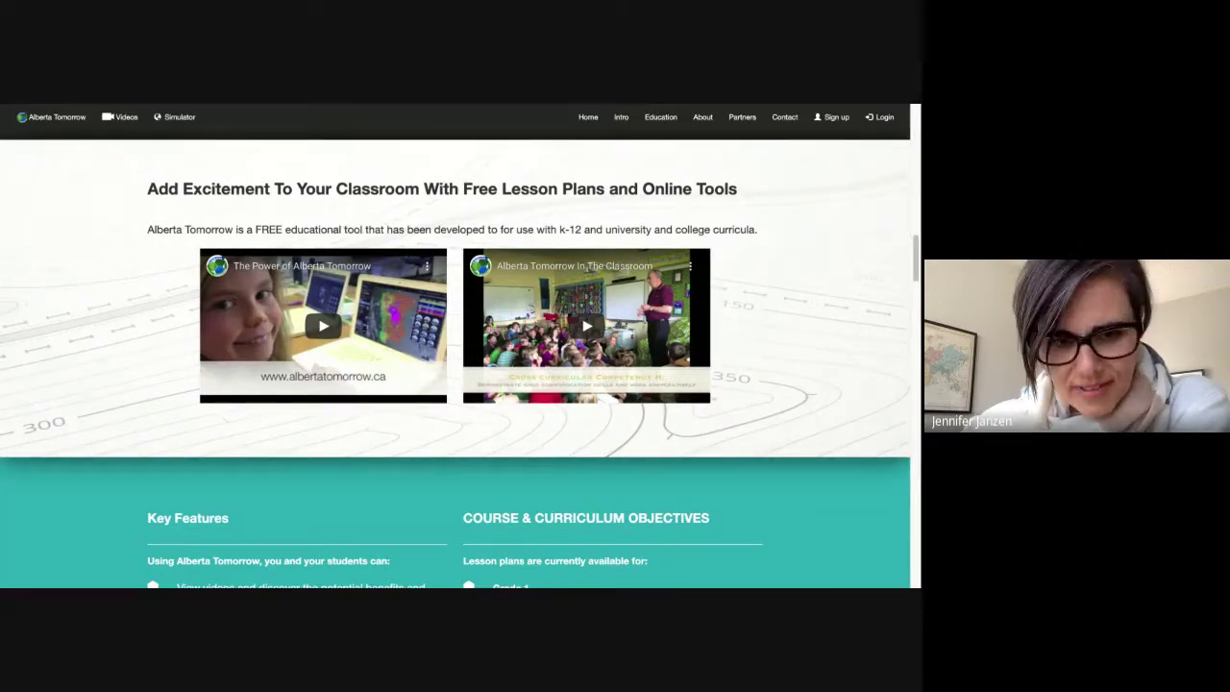
Review the Key Features list and the course and curriculum objectives, down to the extra tools for teachers
scroll(456, 359, down, 5)
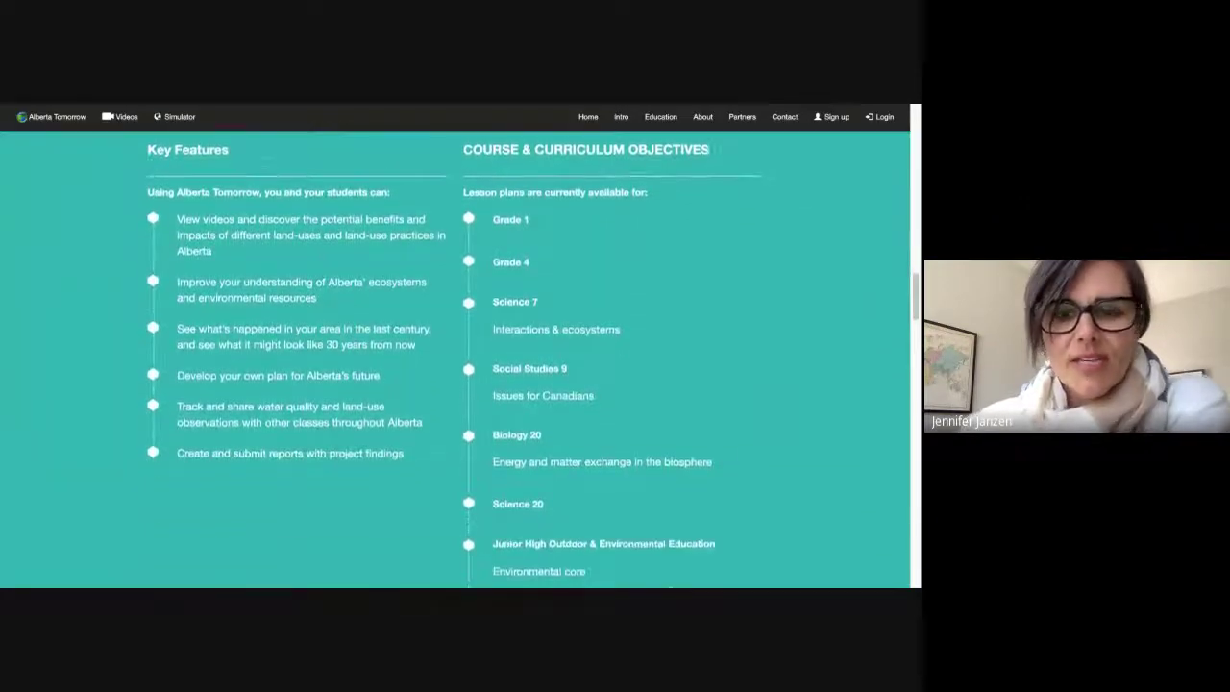
scroll(455, 358, down, 1)
scroll(456, 359, down, 1)
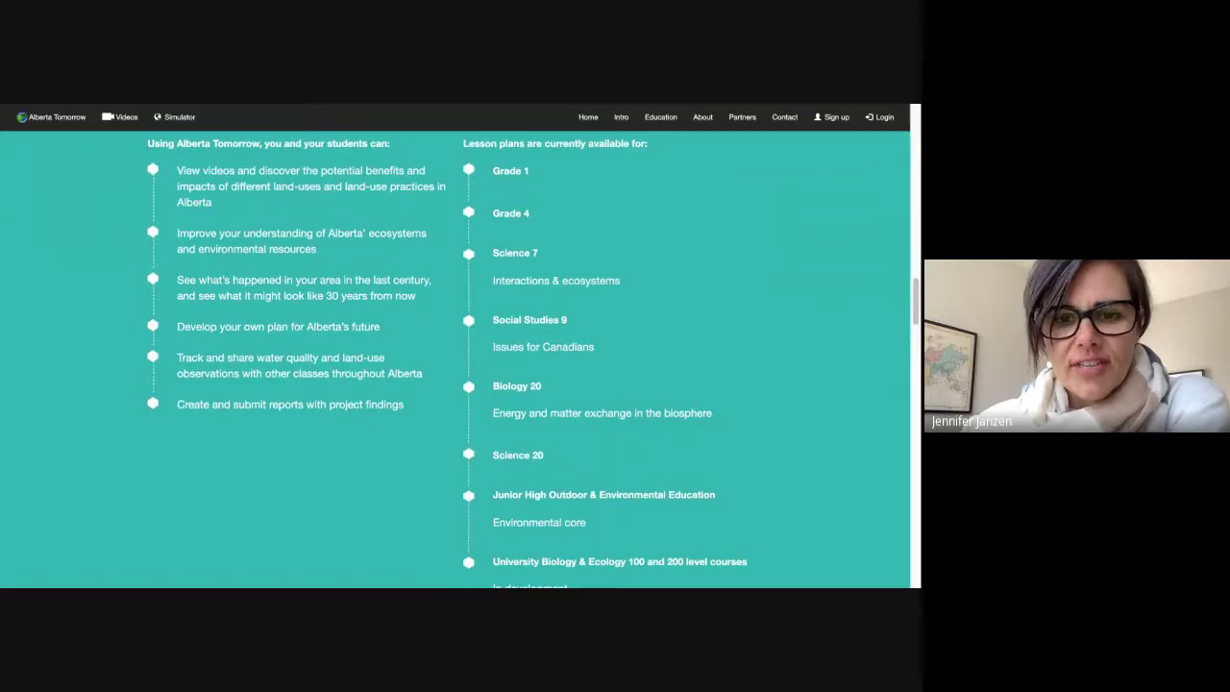
scroll(456, 359, down, 1)
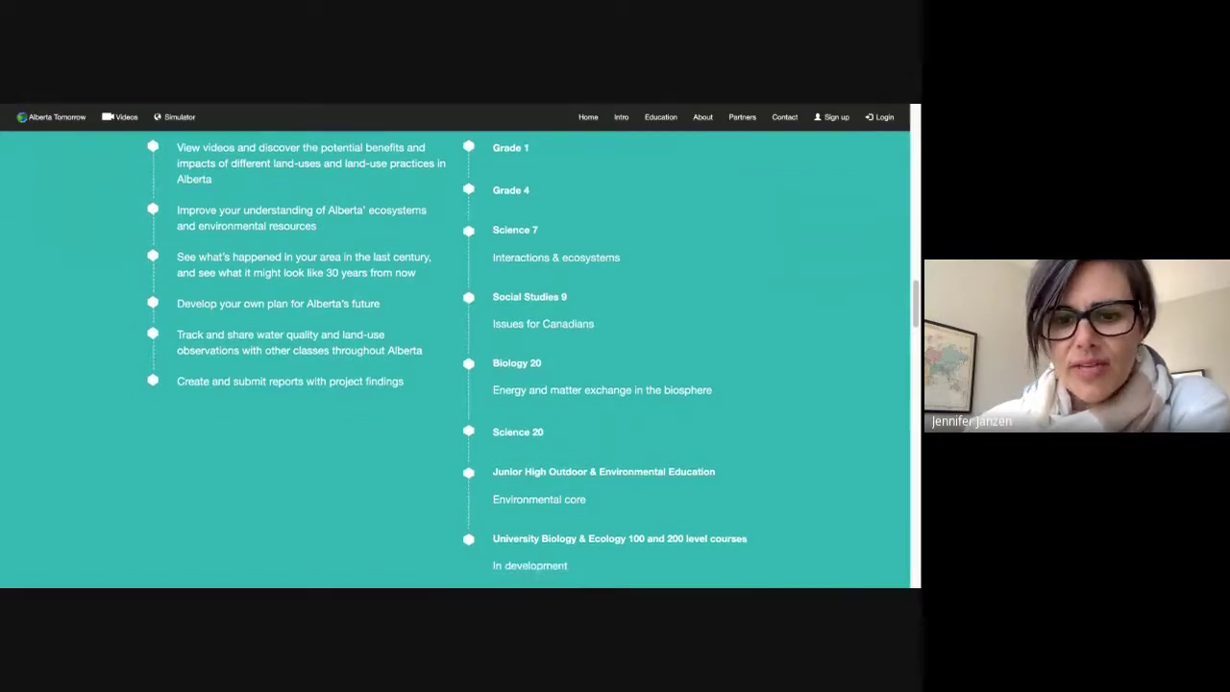
scroll(525, 147, down, 3)
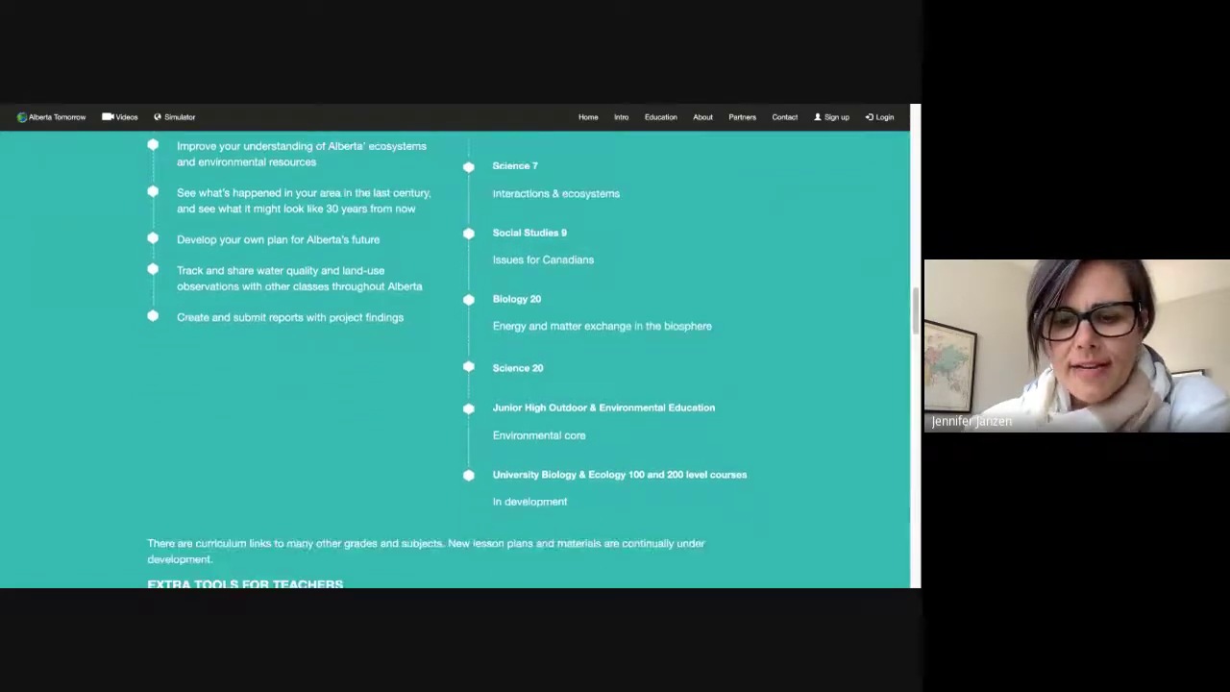
scroll(525, 147, up, 3)
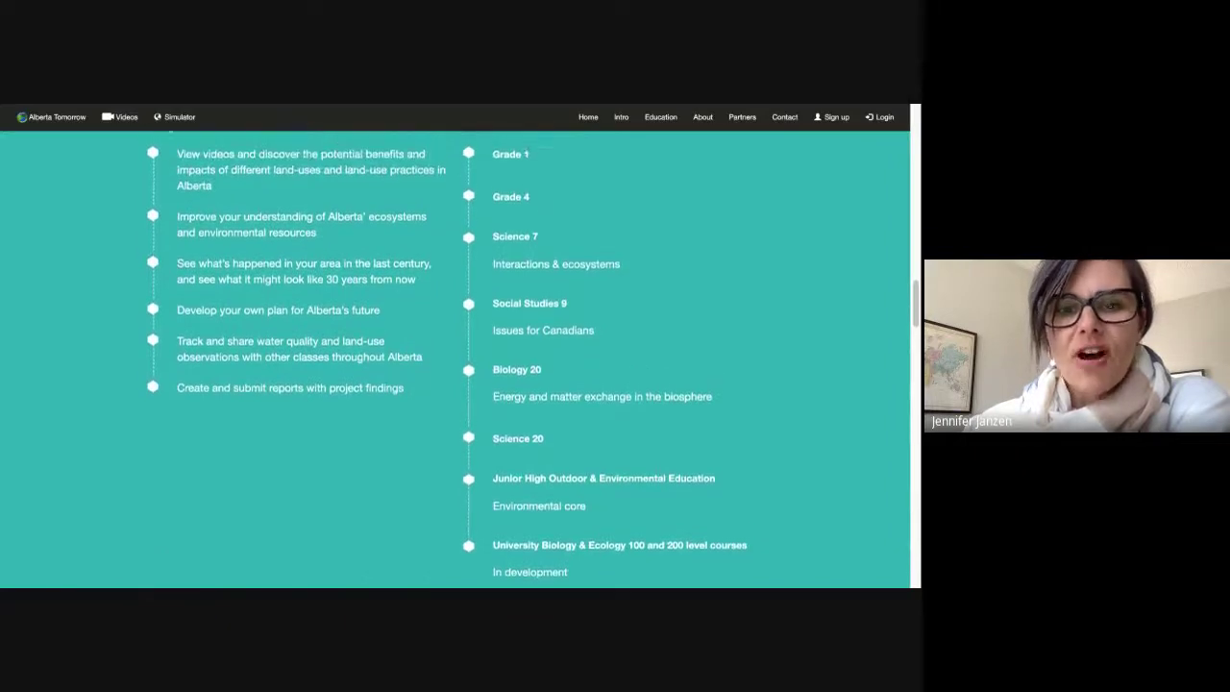
scroll(525, 147, up, 1)
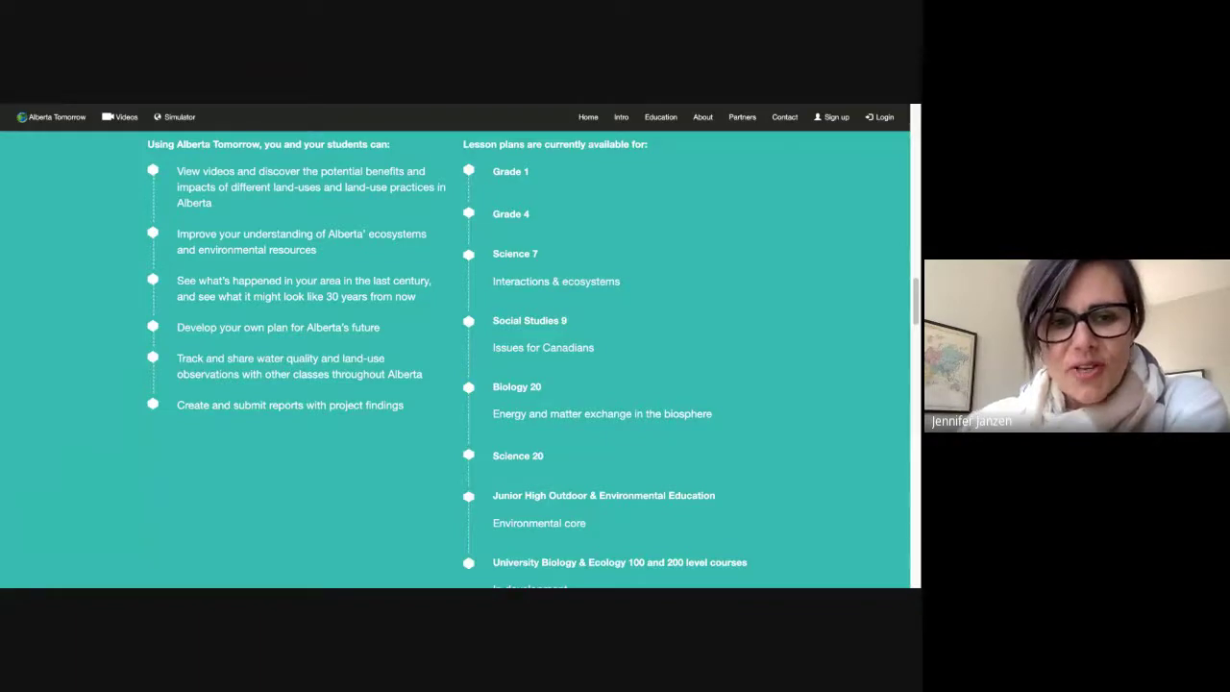
scroll(456, 360, down, 2)
scroll(457, 359, down, 3)
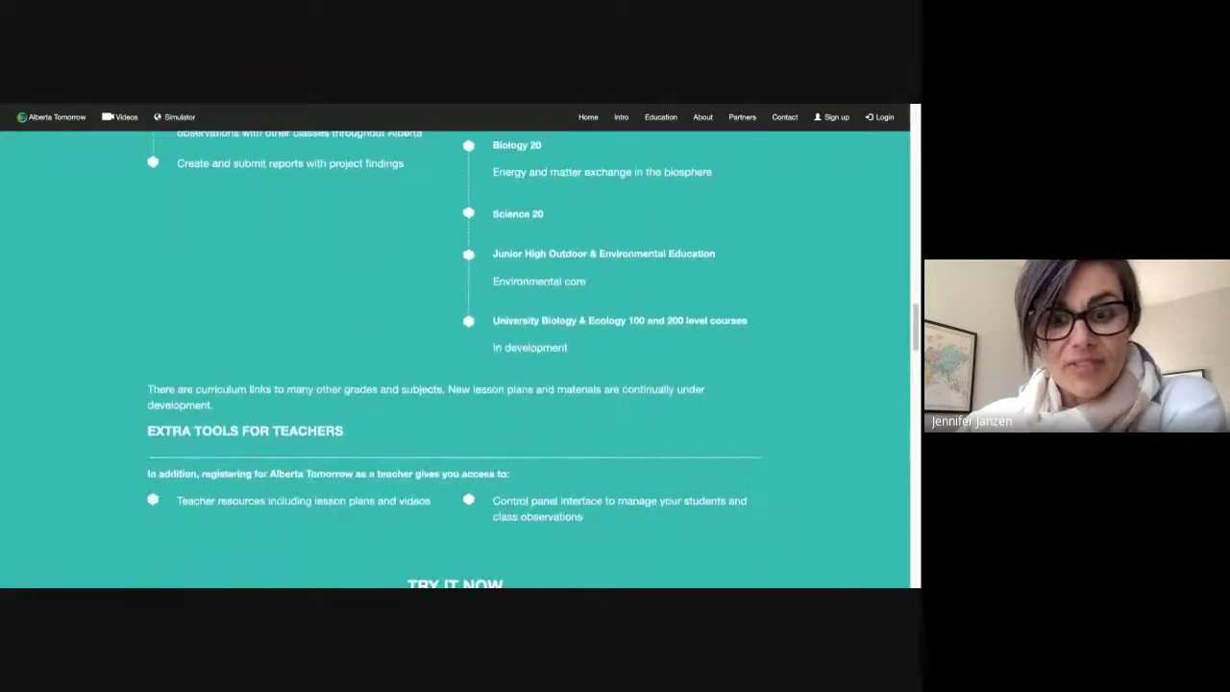
Look over the rest of the home page, from the community video section to the sponsor logos under Our Partners
scroll(456, 360, down, 8)
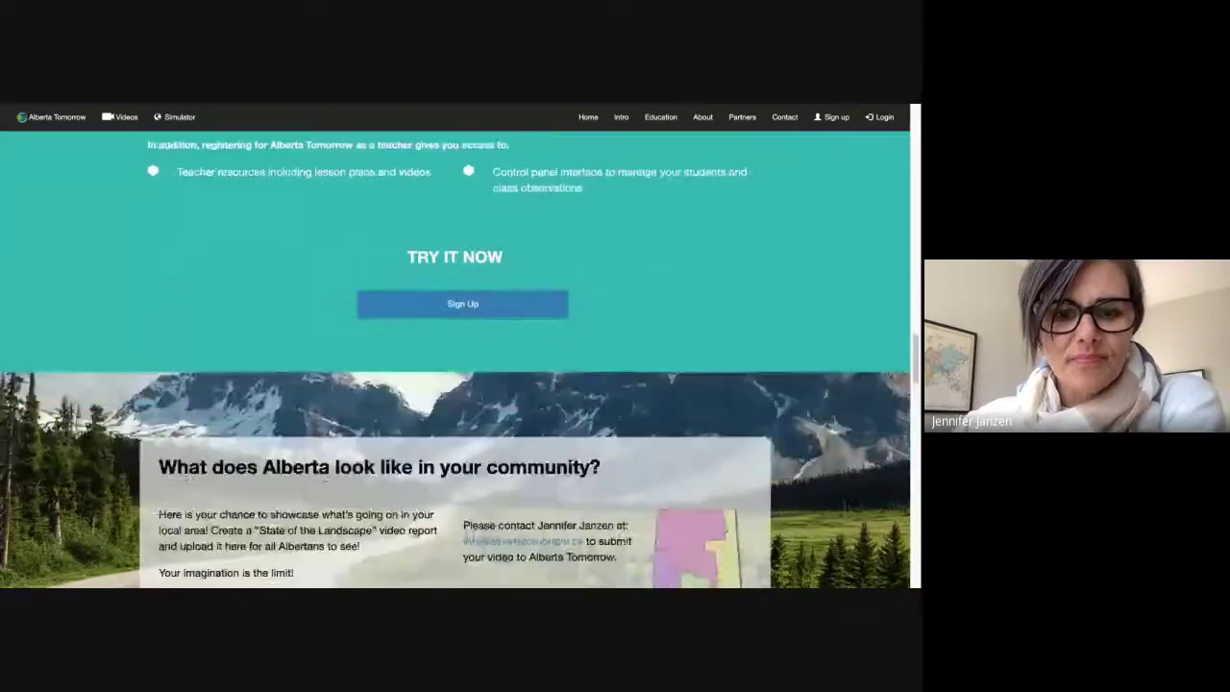
scroll(457, 359, down, 6)
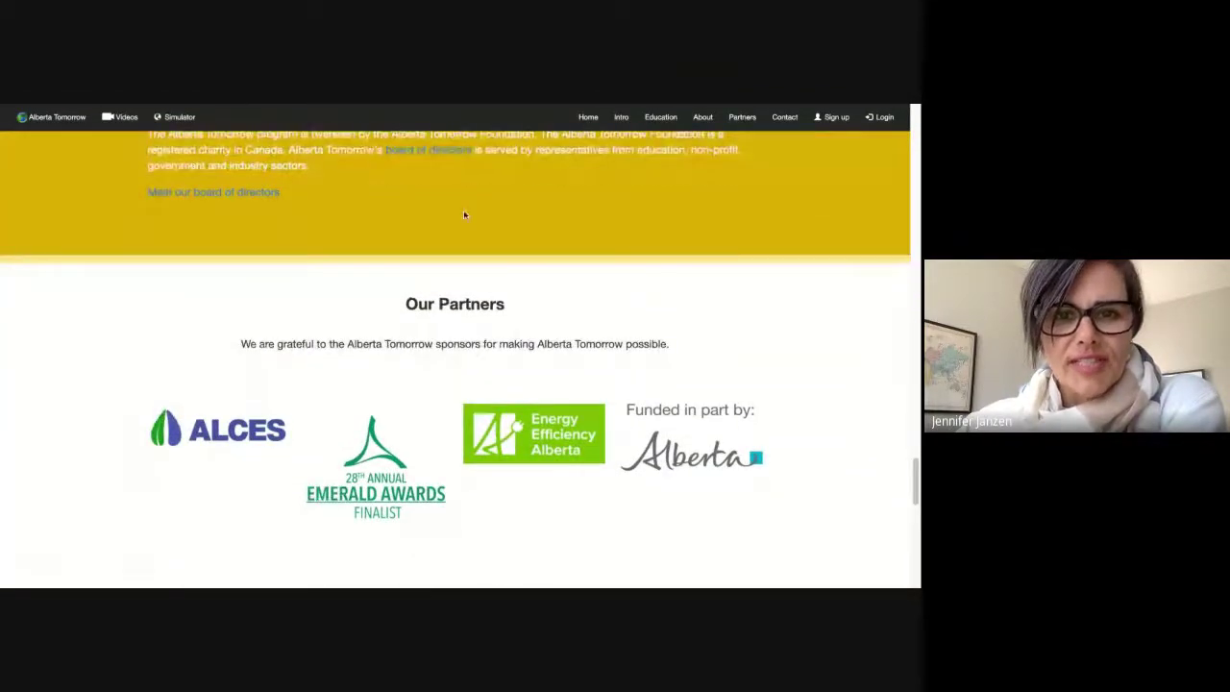
scroll(541, 266, down, 2)
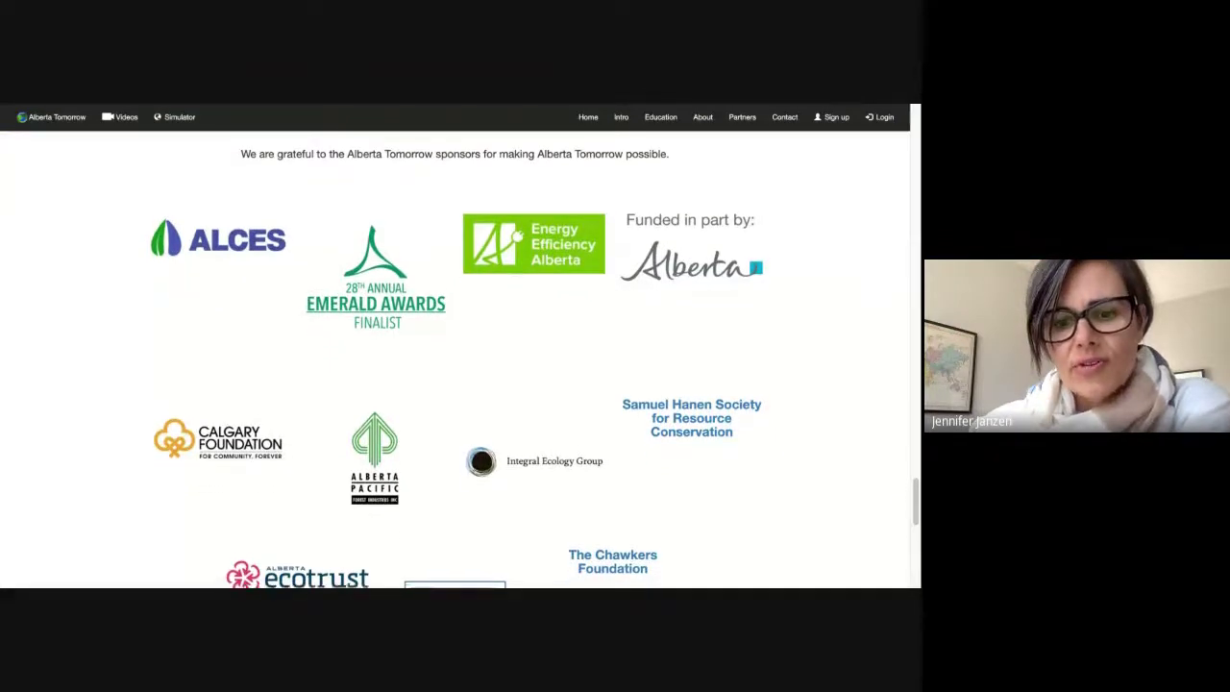
scroll(541, 271, down, 1)
scroll(457, 365, down, 1)
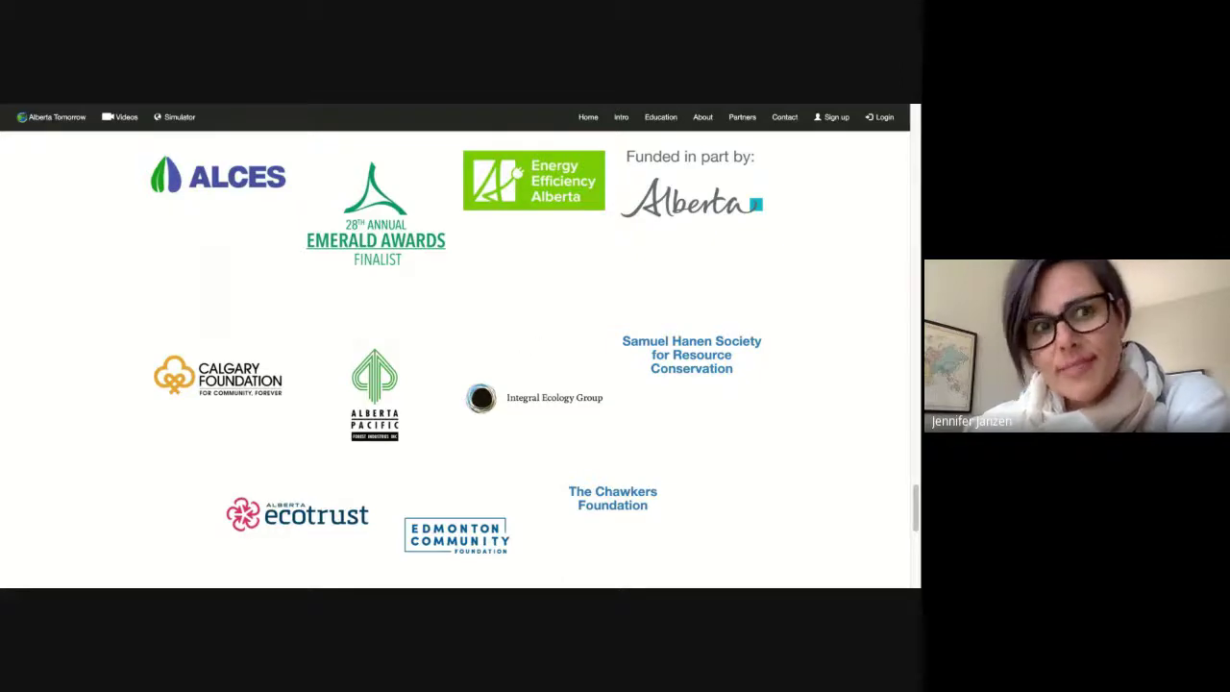
Launch the new simulator from the start of the home page and open the user profile in it
scroll(196, 237, up, 15)
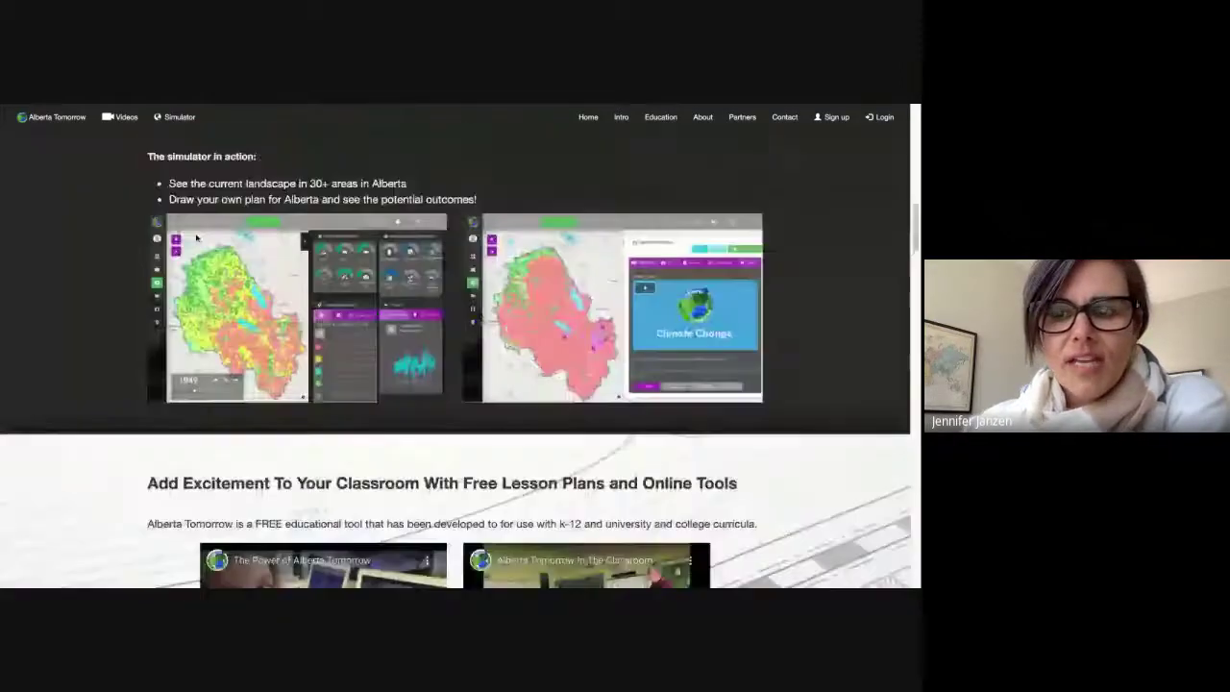
scroll(196, 237, up, 8)
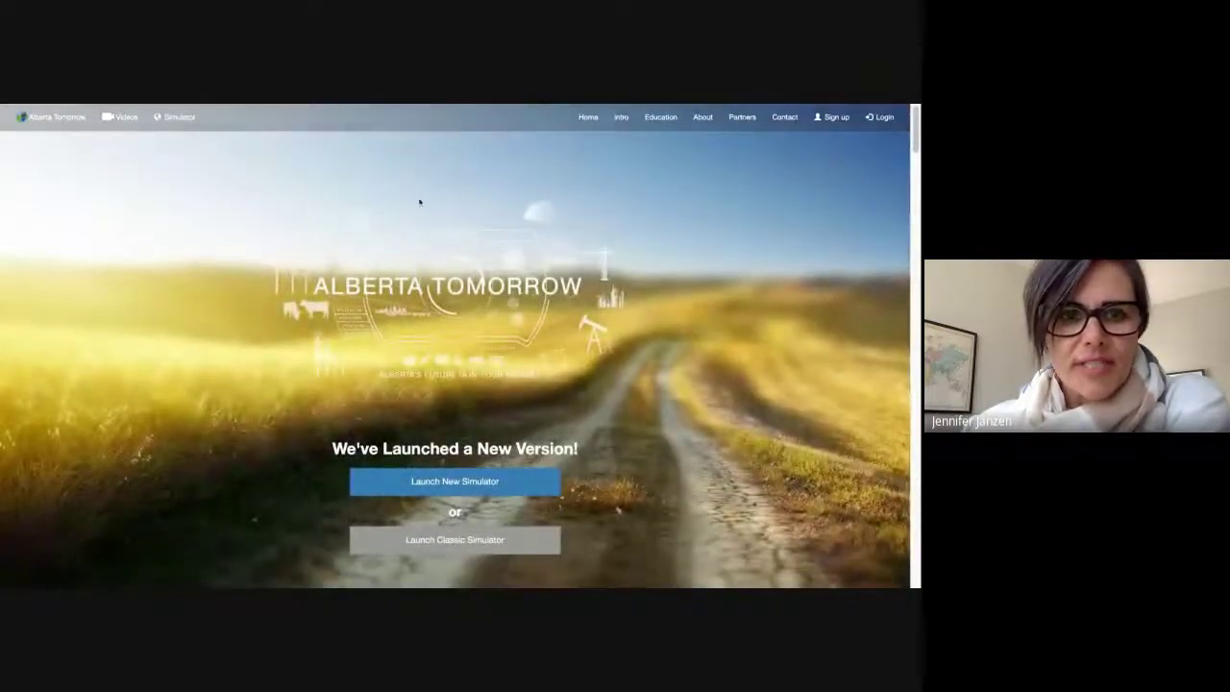
scroll(689, 386, down, 2)
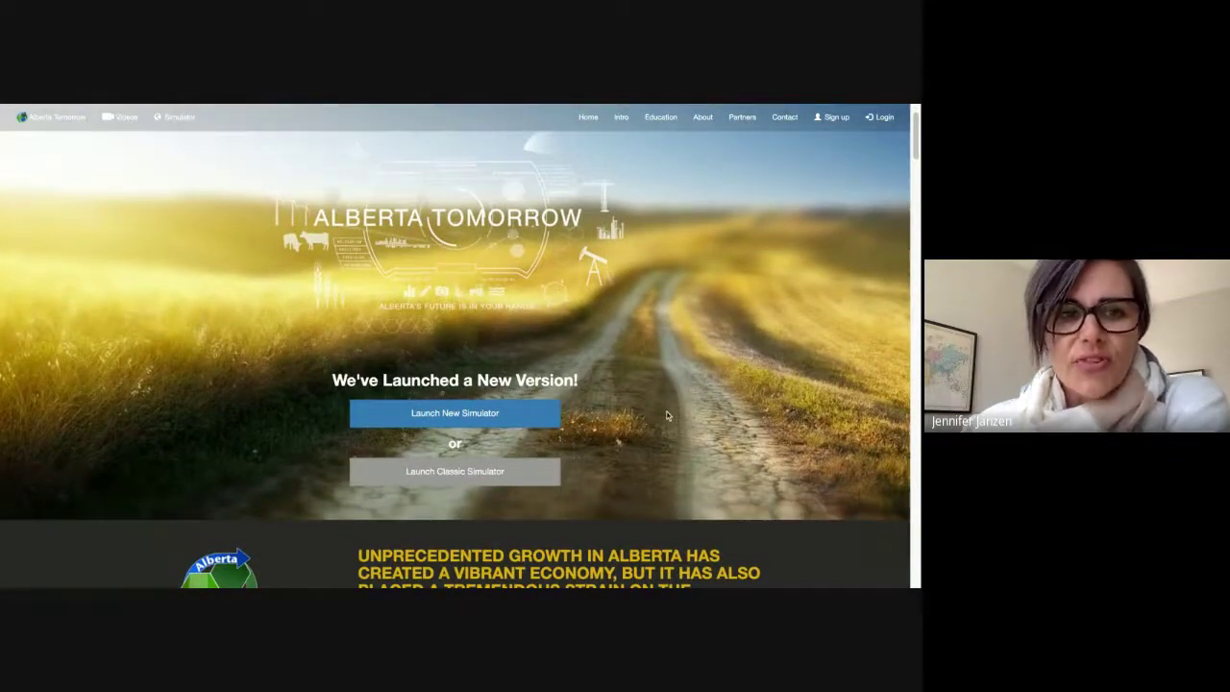
click(481, 416)
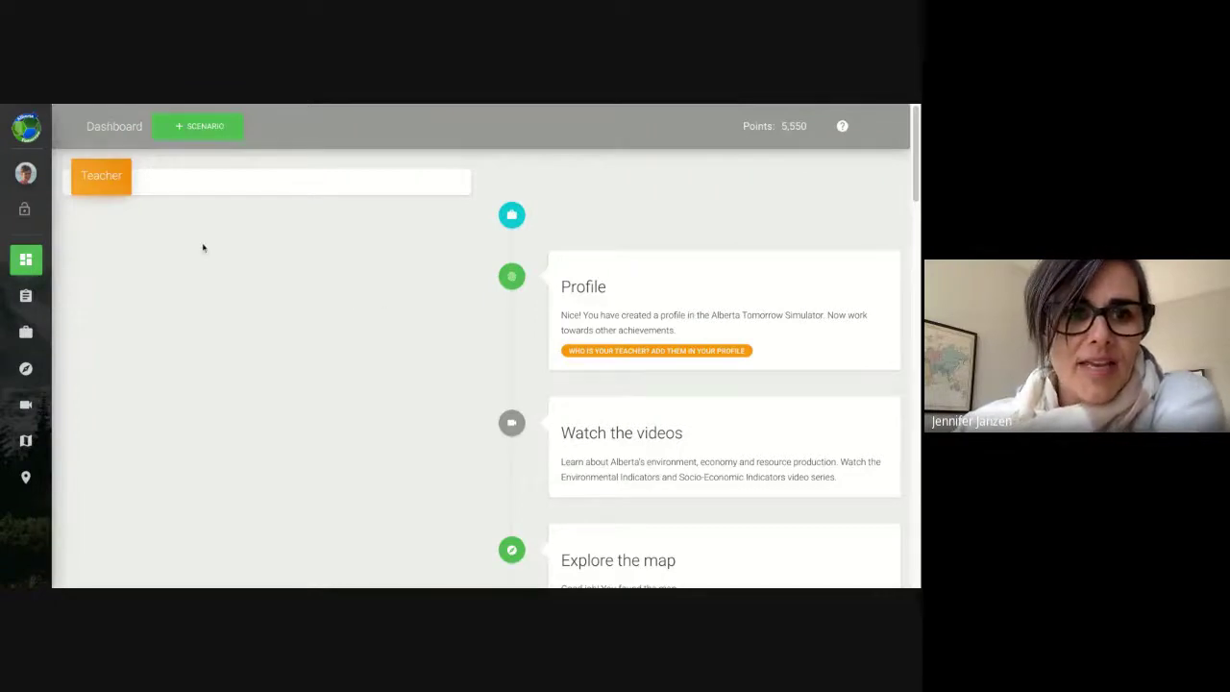
click(35, 178)
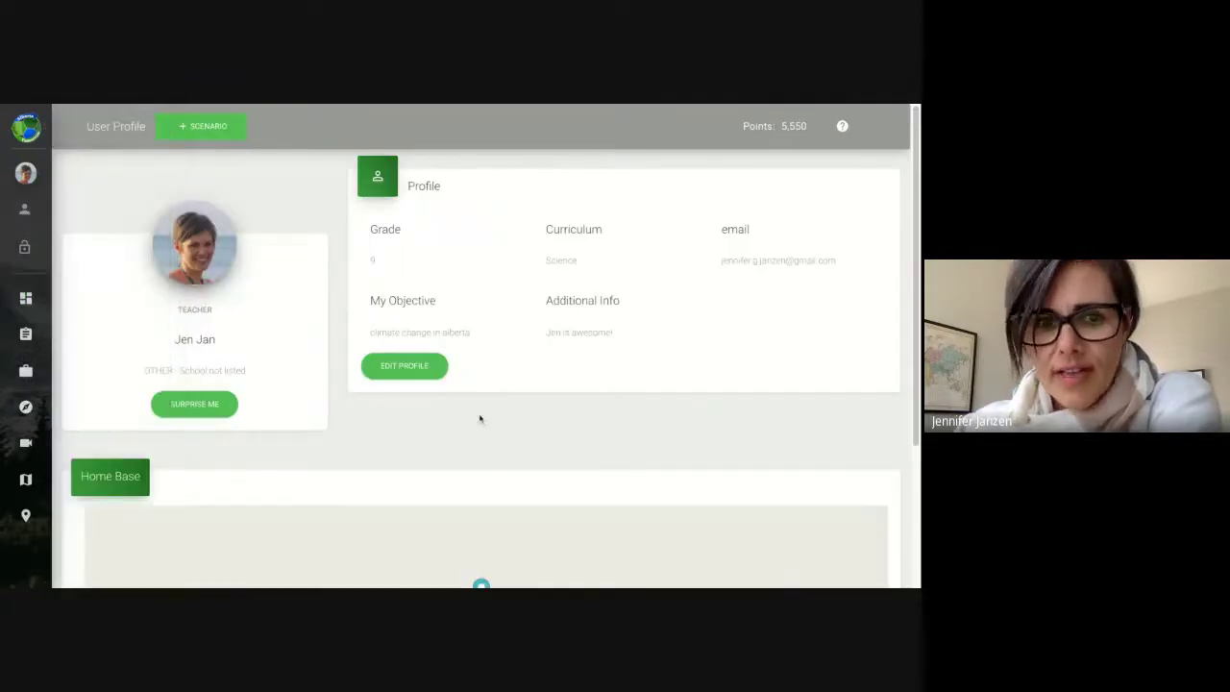
Return to the dashboard and examine its achievement cards, from Profile through Design Your Own Future
mouse_move(26, 211)
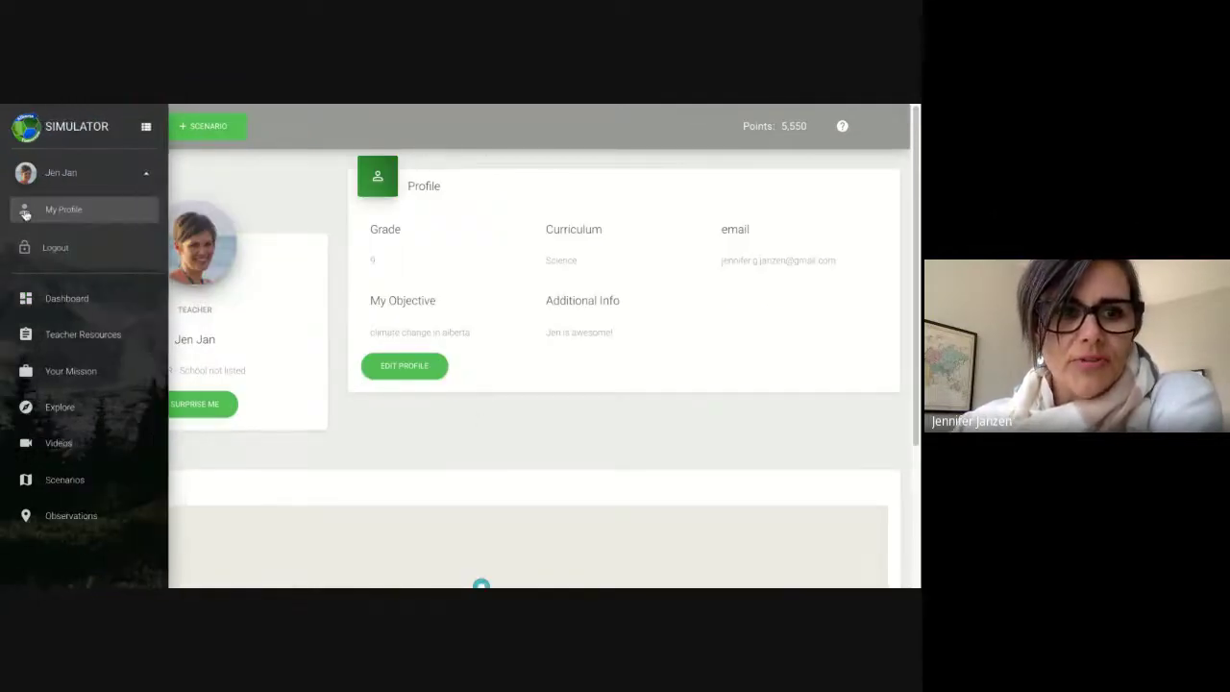
click(66, 299)
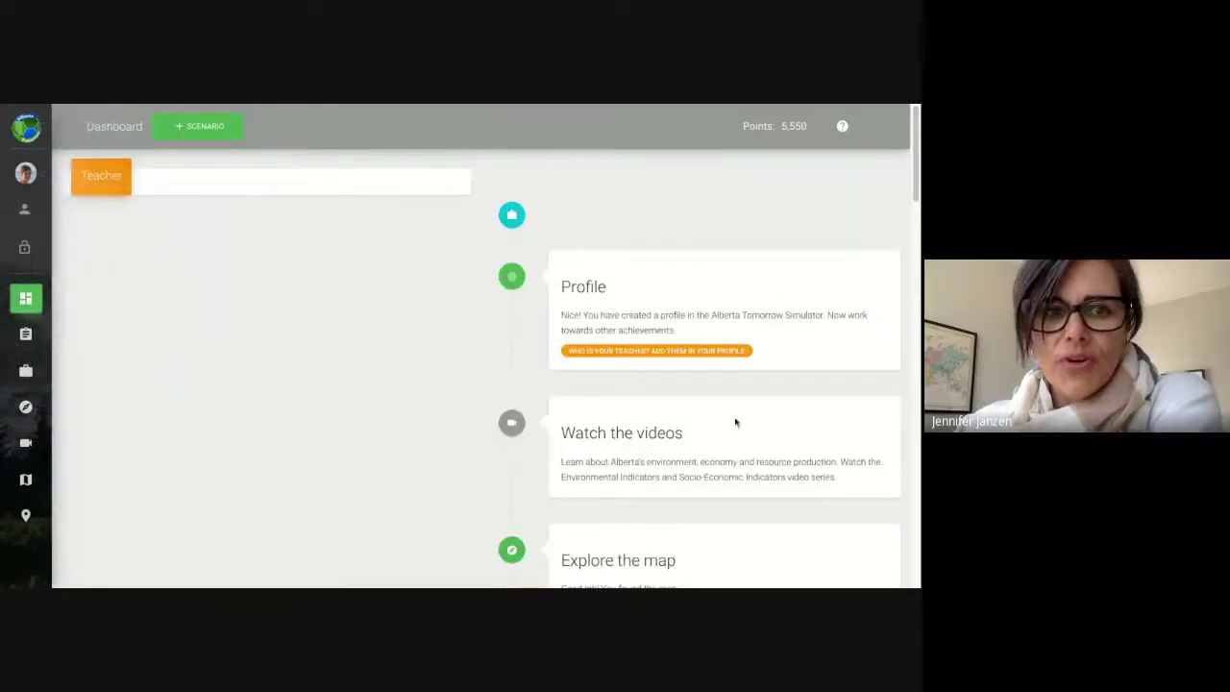
scroll(742, 432, down, 2)
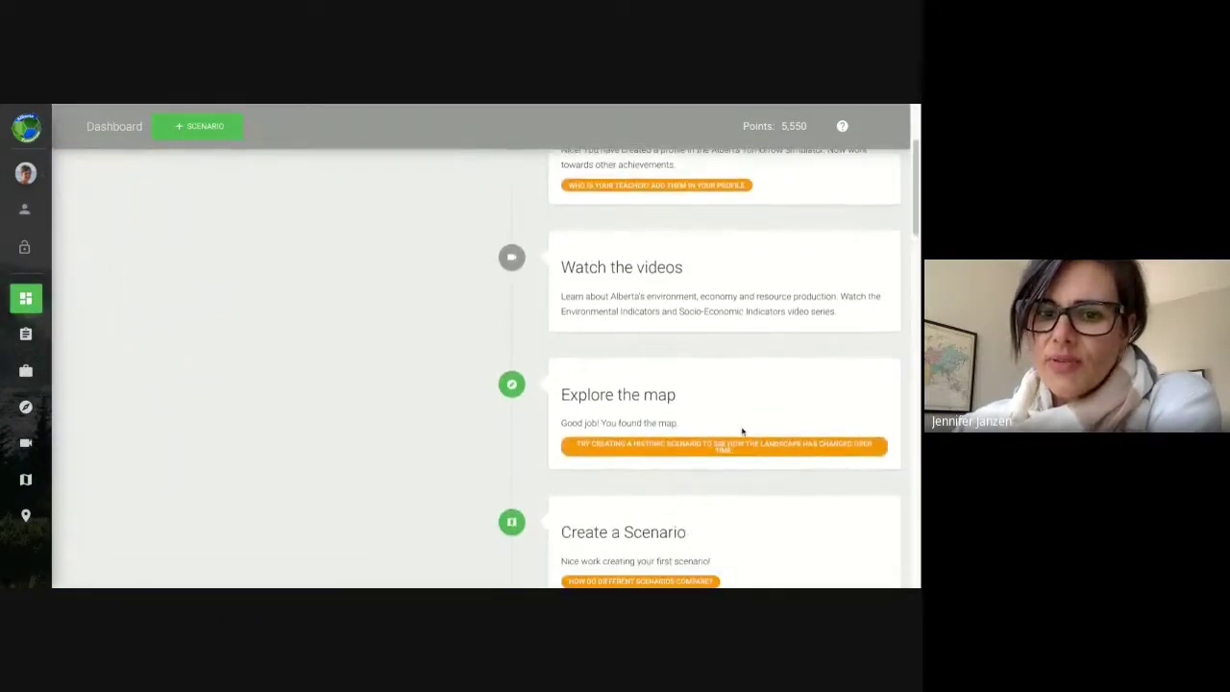
scroll(490, 347, down, 3)
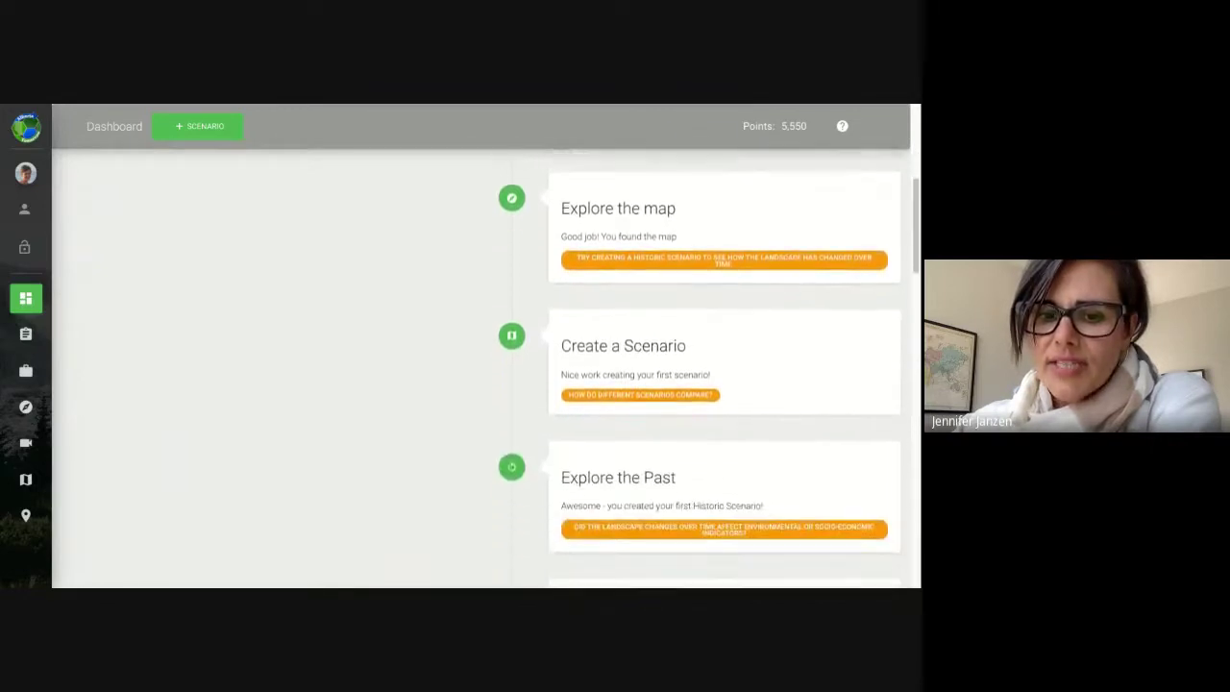
scroll(486, 365, down, 4)
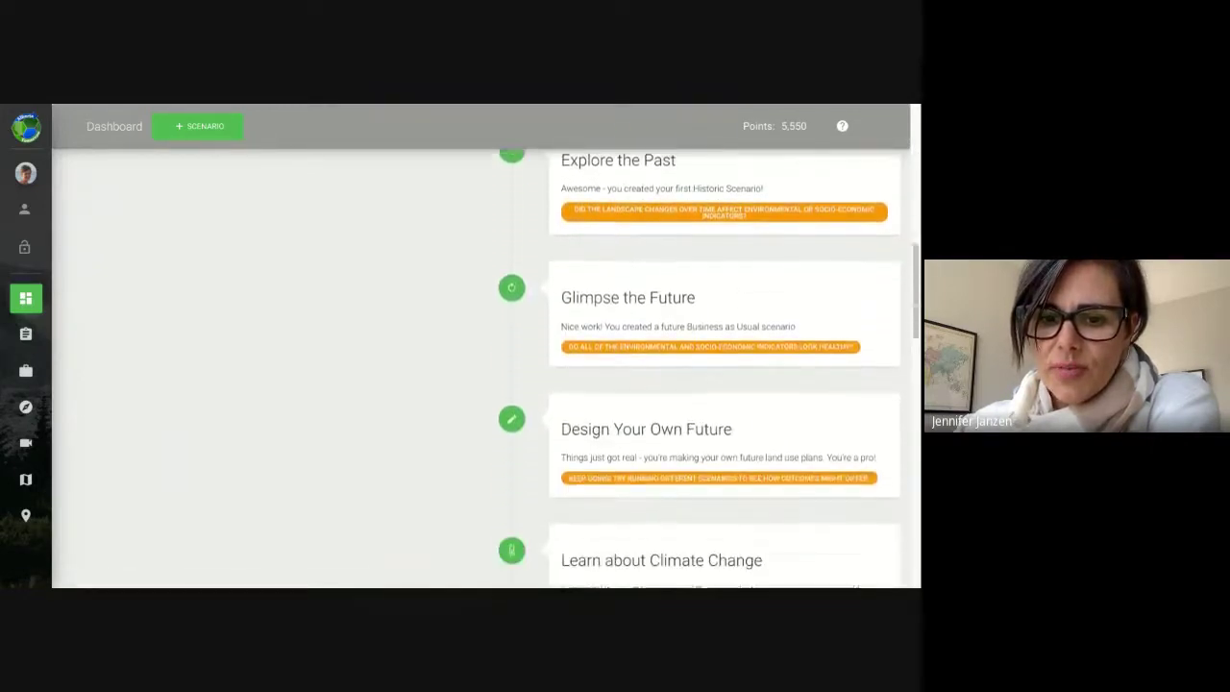
scroll(256, 368, up, 3)
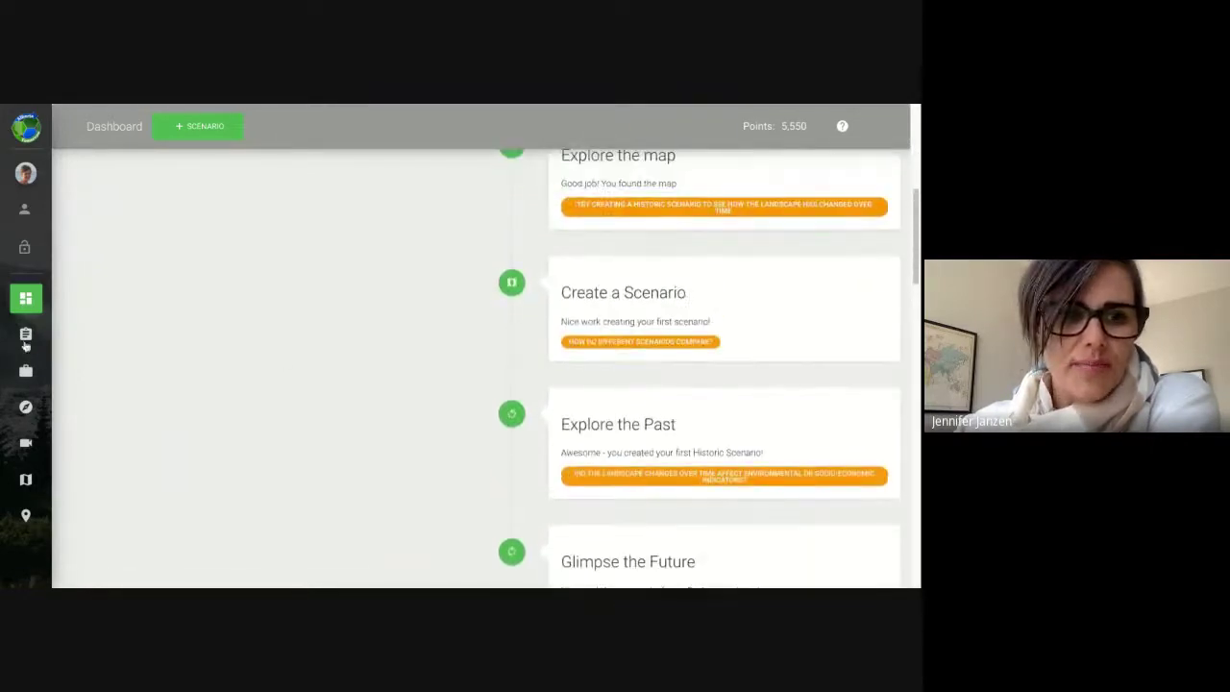
Open Teacher Resources and browse the lesson plan cards, checking their grades, subjects, files, videos and curriculum tags
mouse_move(25, 343)
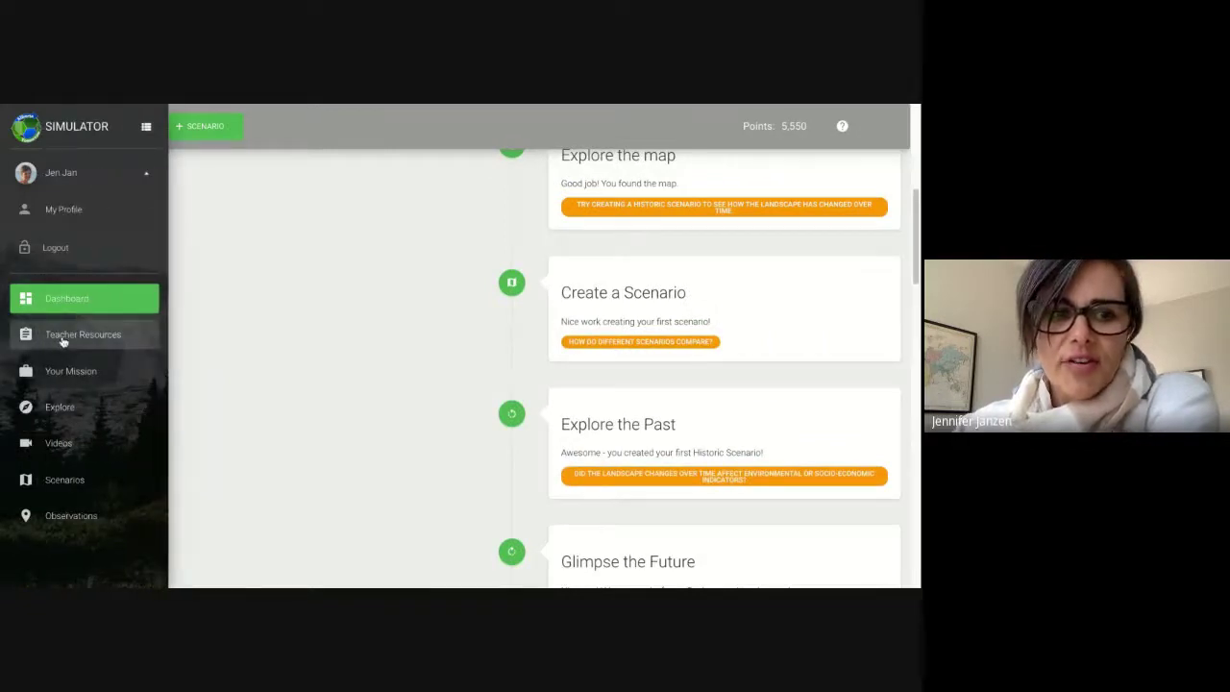
click(62, 341)
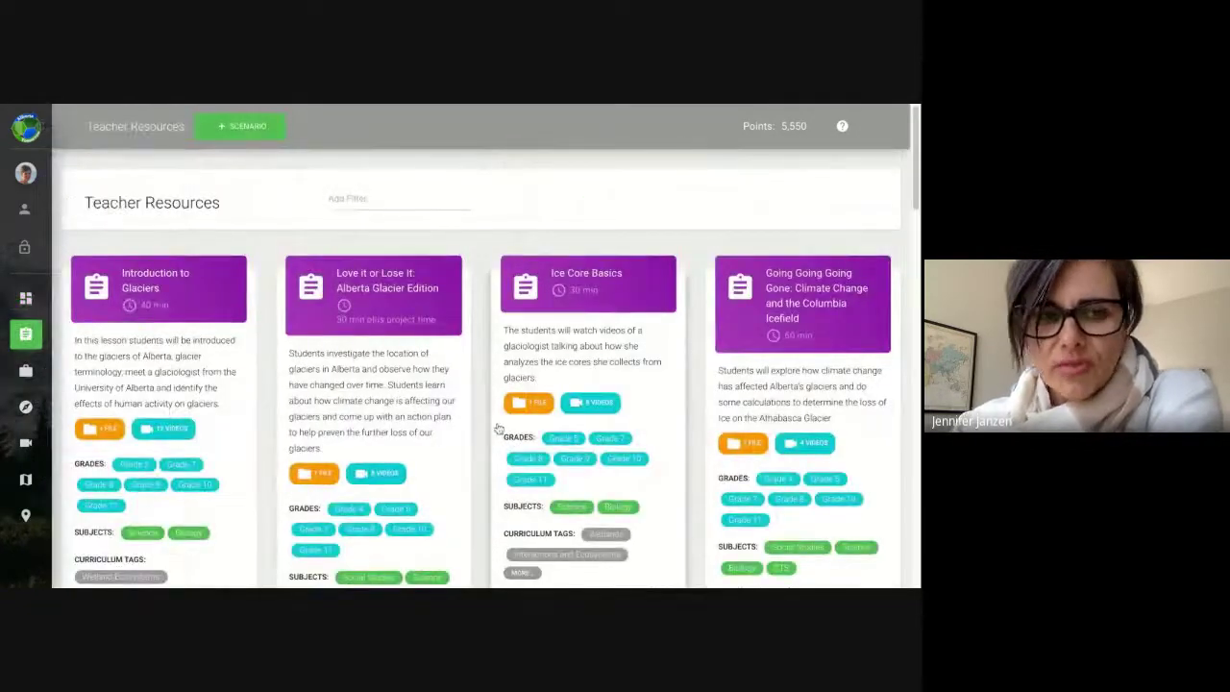
scroll(499, 428, down, 1)
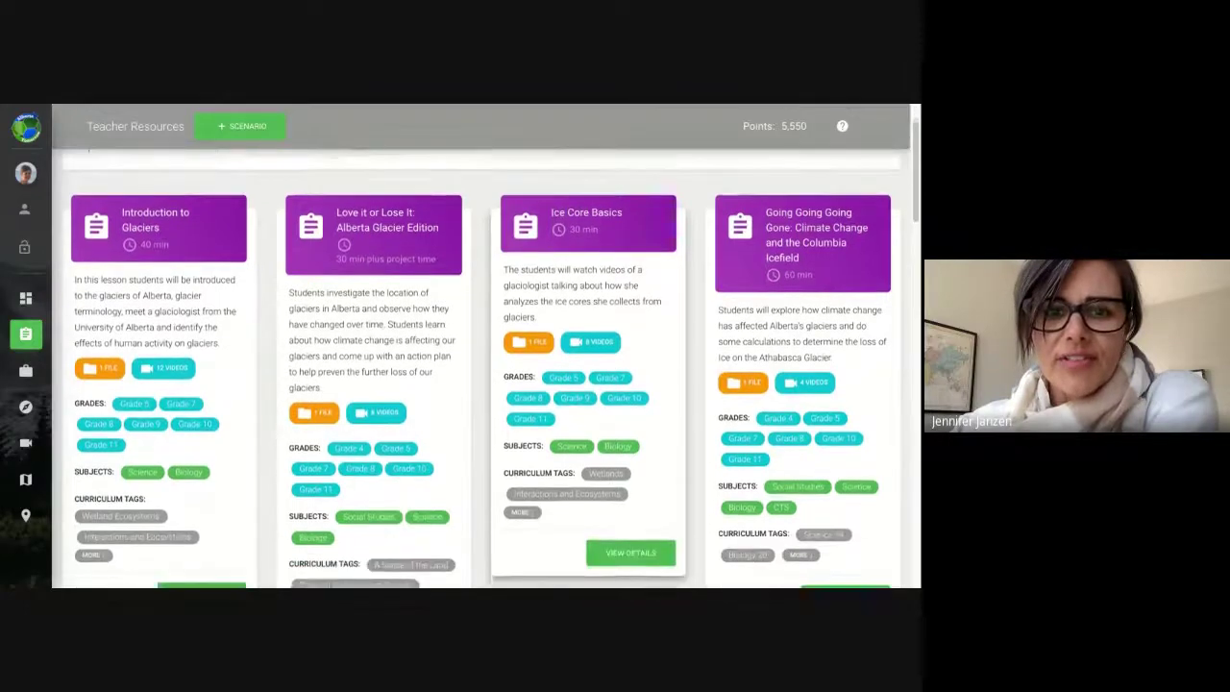
scroll(576, 384, down, 1)
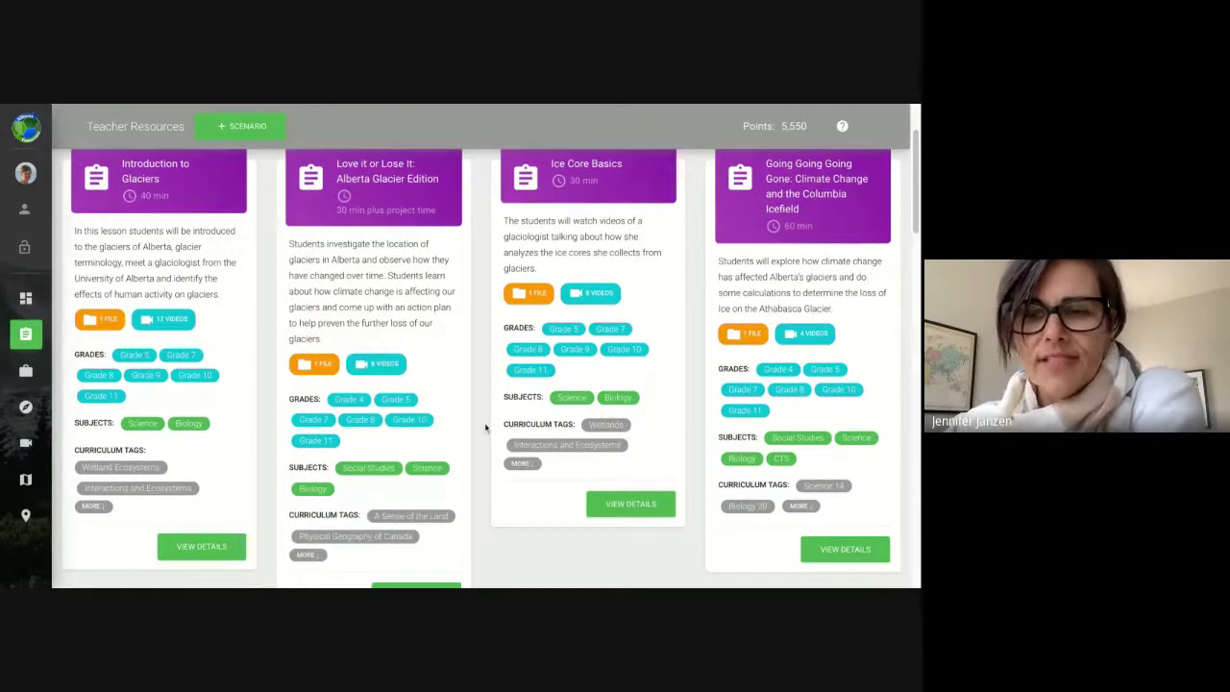
scroll(485, 429, down, 3)
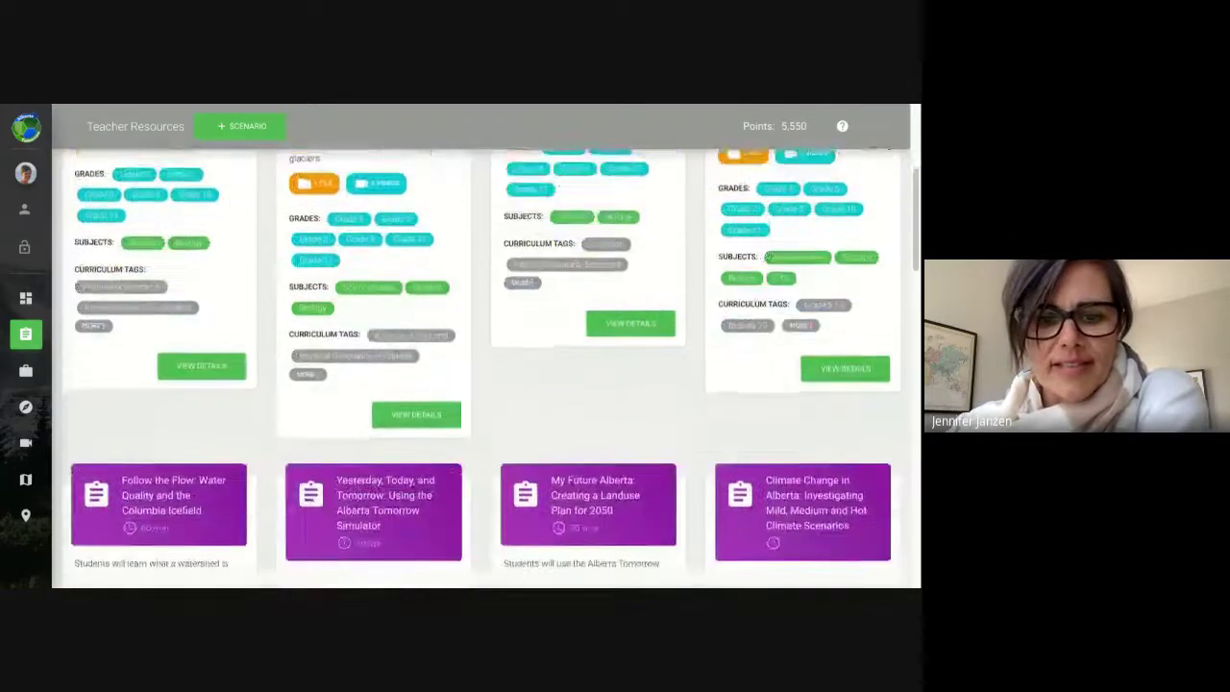
scroll(636, 365, down, 2)
scroll(486, 369, down, 5)
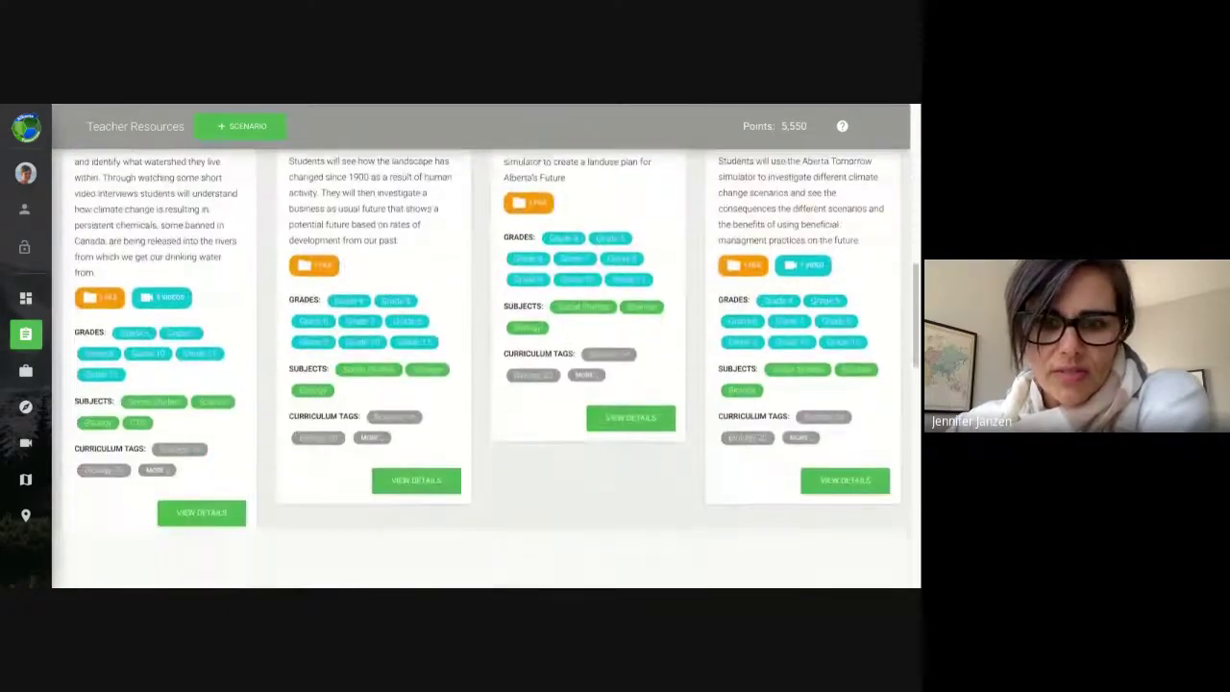
scroll(485, 369, down, 3)
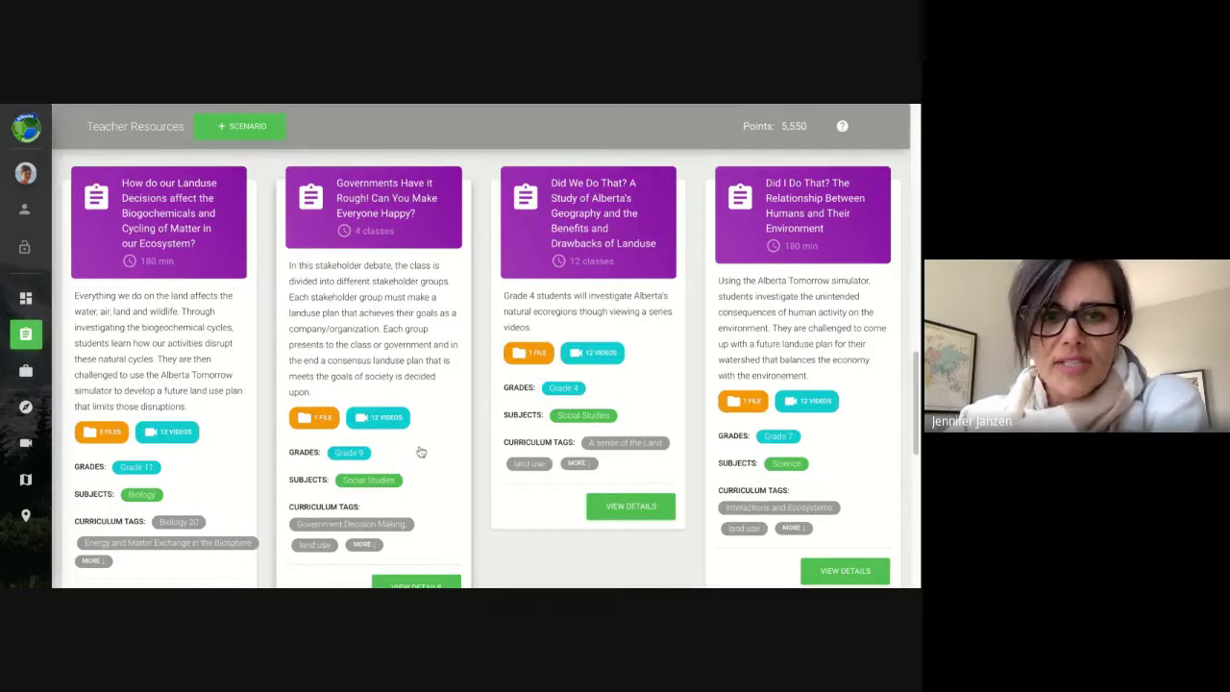
scroll(420, 448, down, 1)
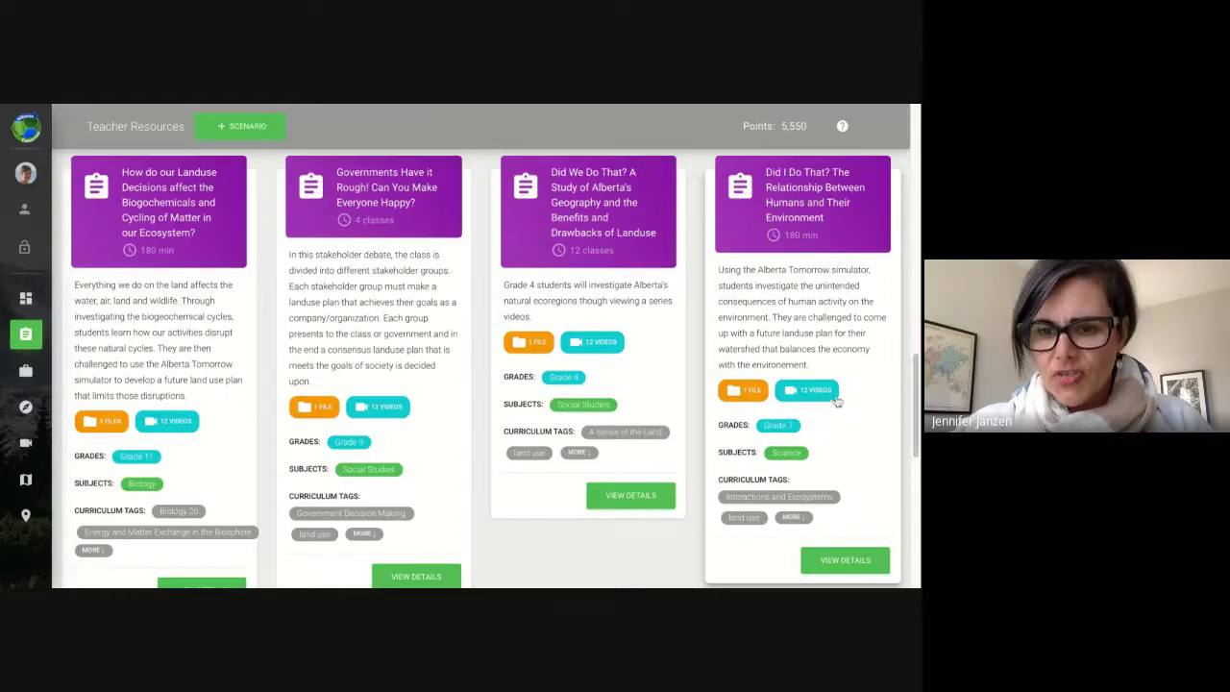
scroll(843, 427, down, 2)
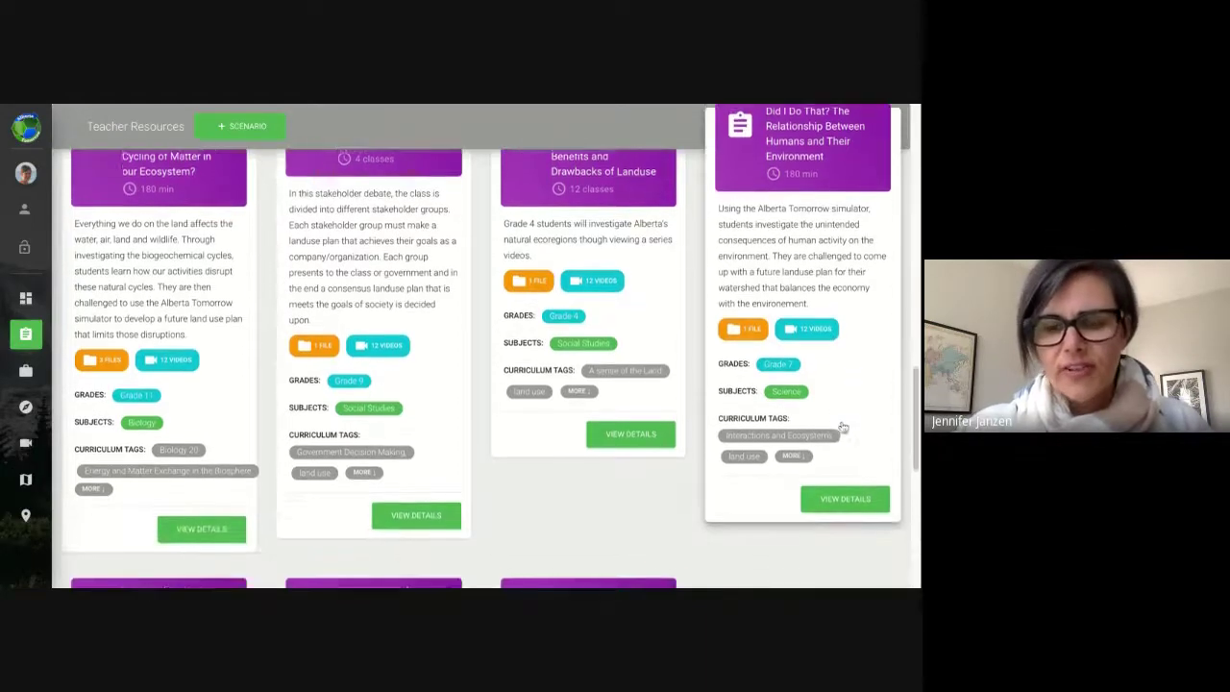
Browse the remaining lesson plan cards through Water Test Procedures, and review the list again back to the glacier lessons at its beginning
scroll(843, 427, down, 5)
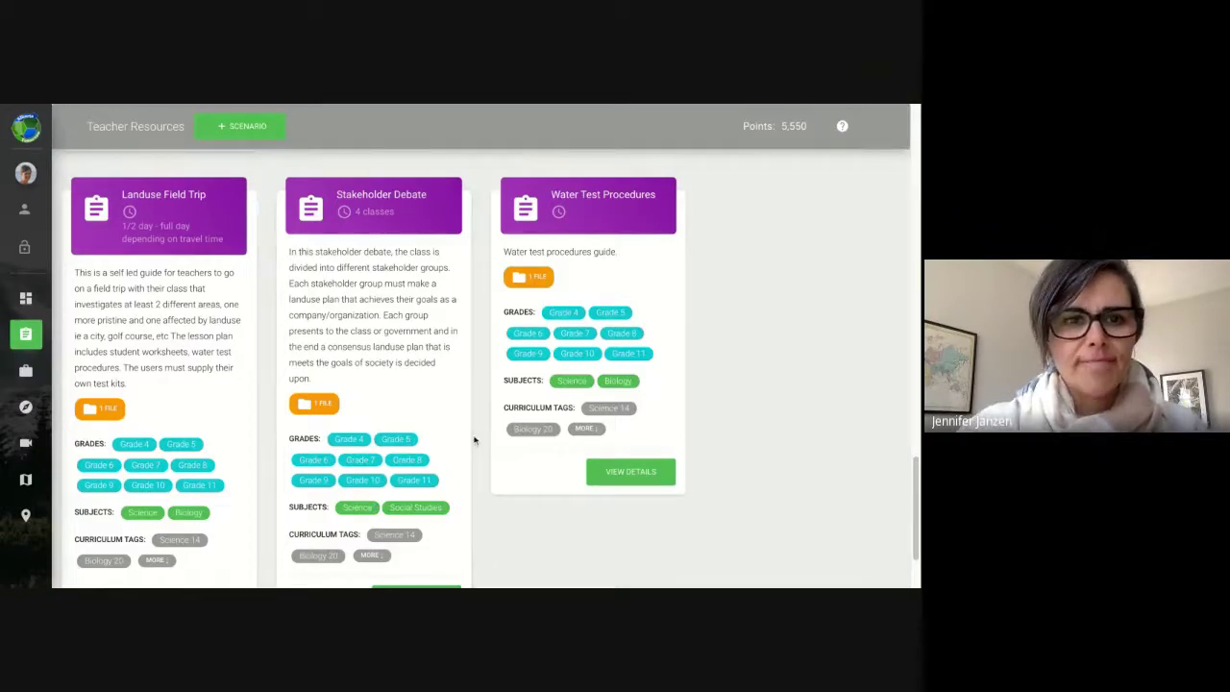
scroll(474, 440, up, 2)
scroll(474, 440, up, 8)
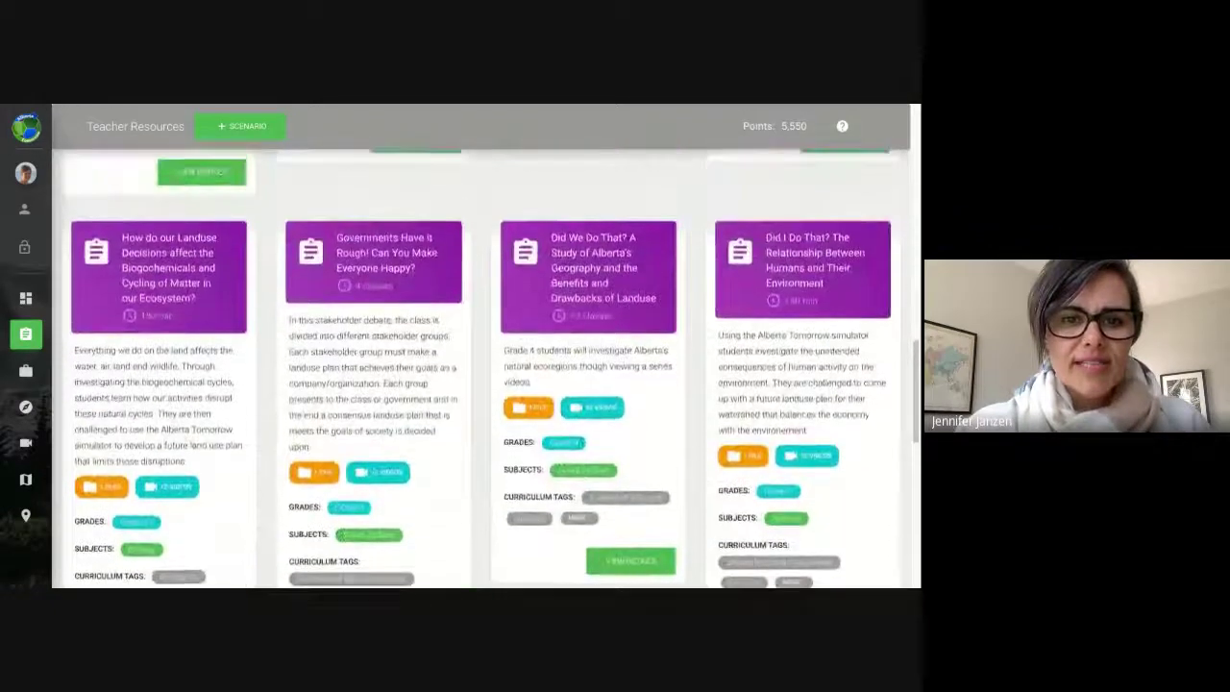
scroll(474, 440, up, 5)
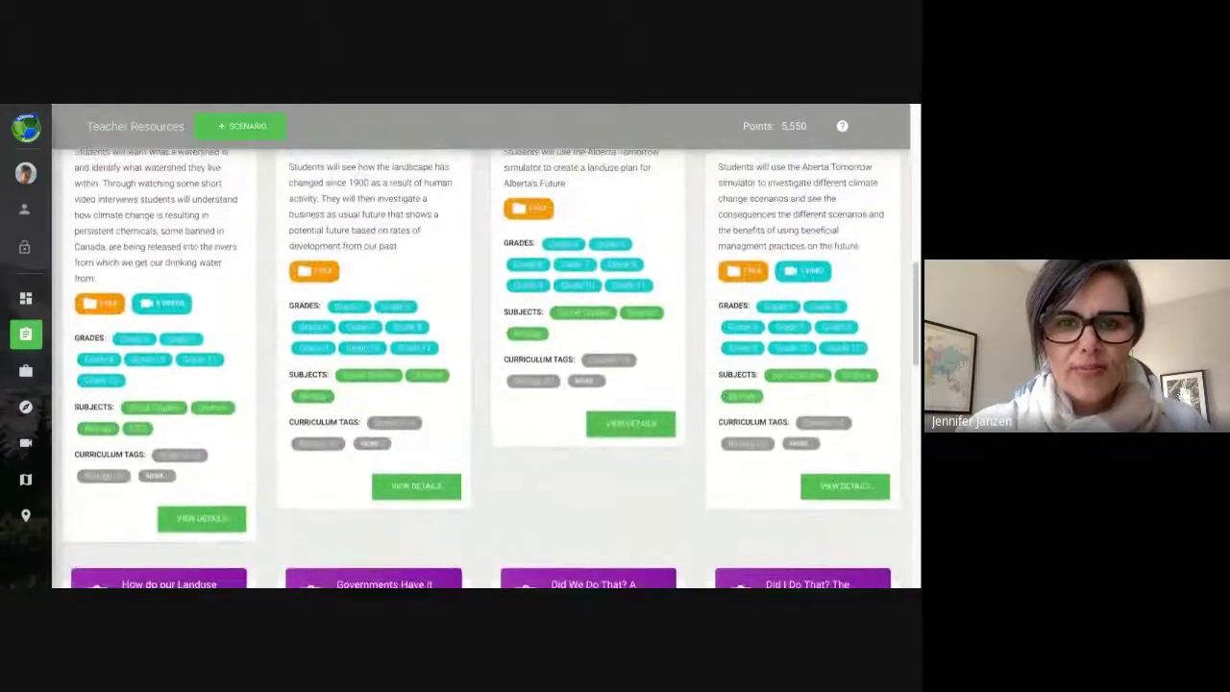
scroll(474, 441, up, 2)
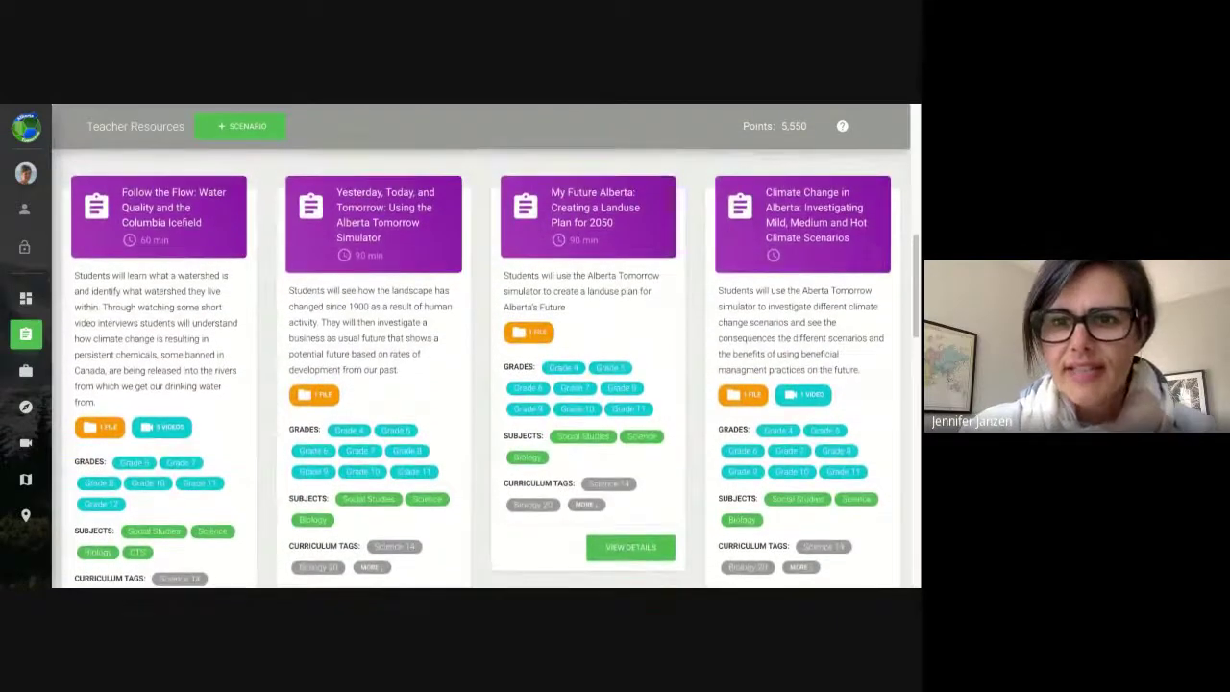
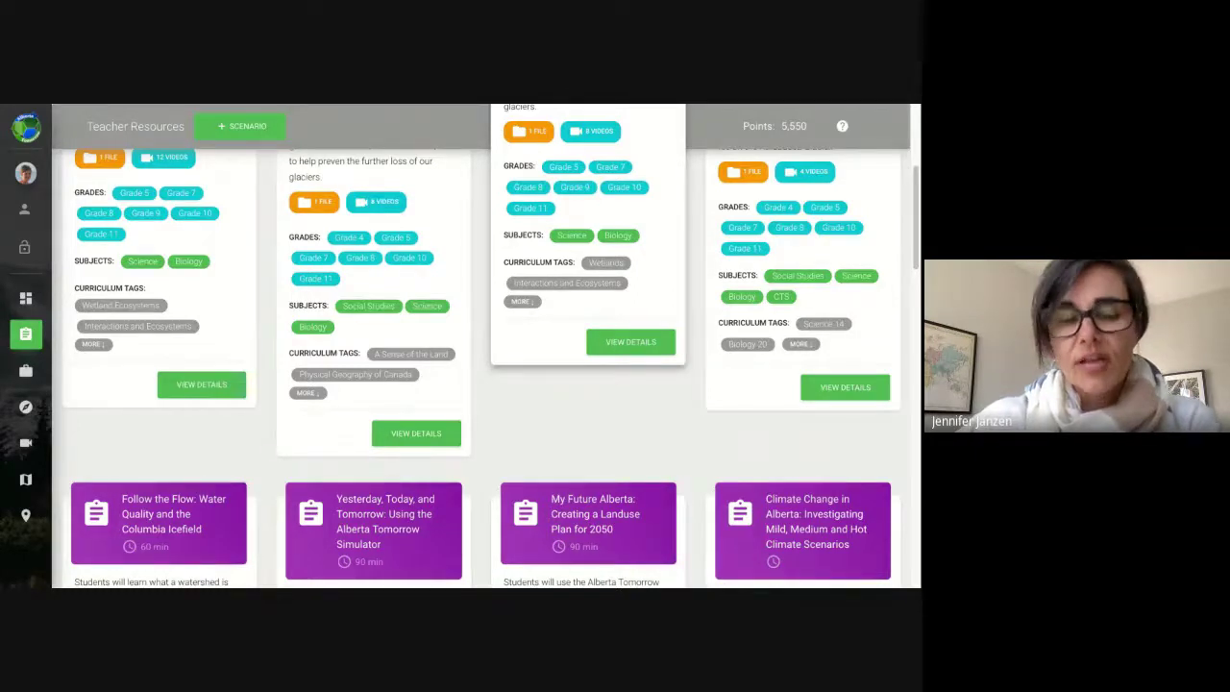
scroll(484, 346, up, 3)
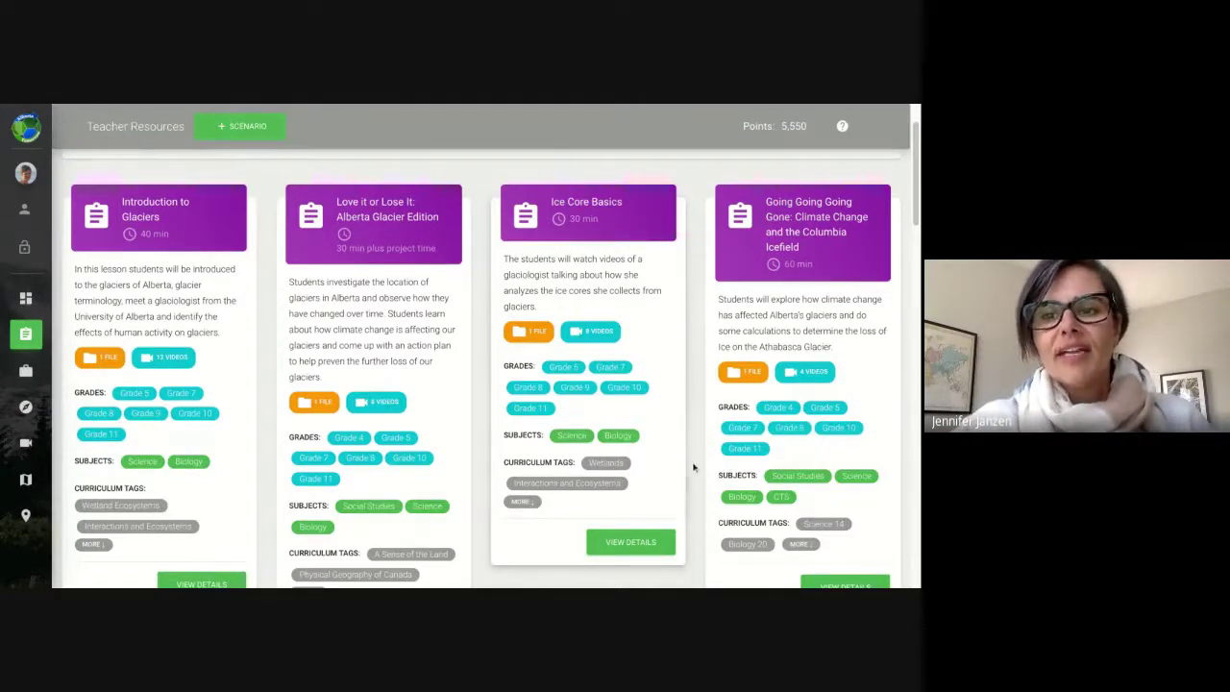
scroll(803, 327, down, 1)
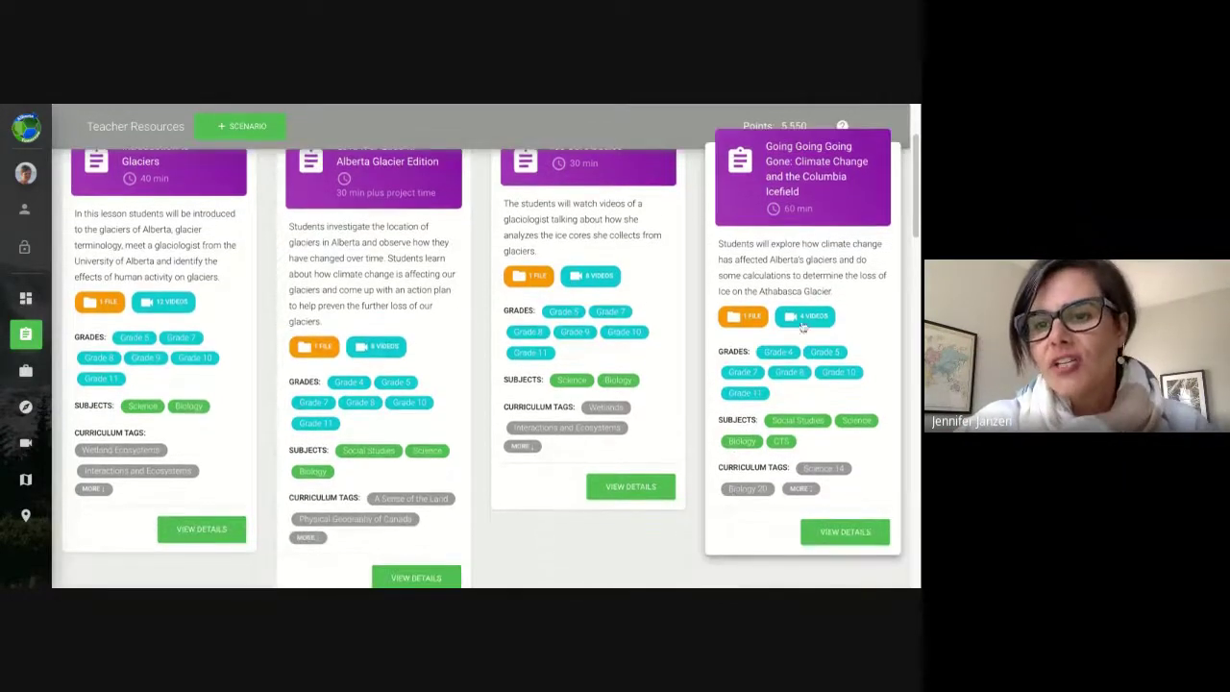
scroll(494, 490, down, 3)
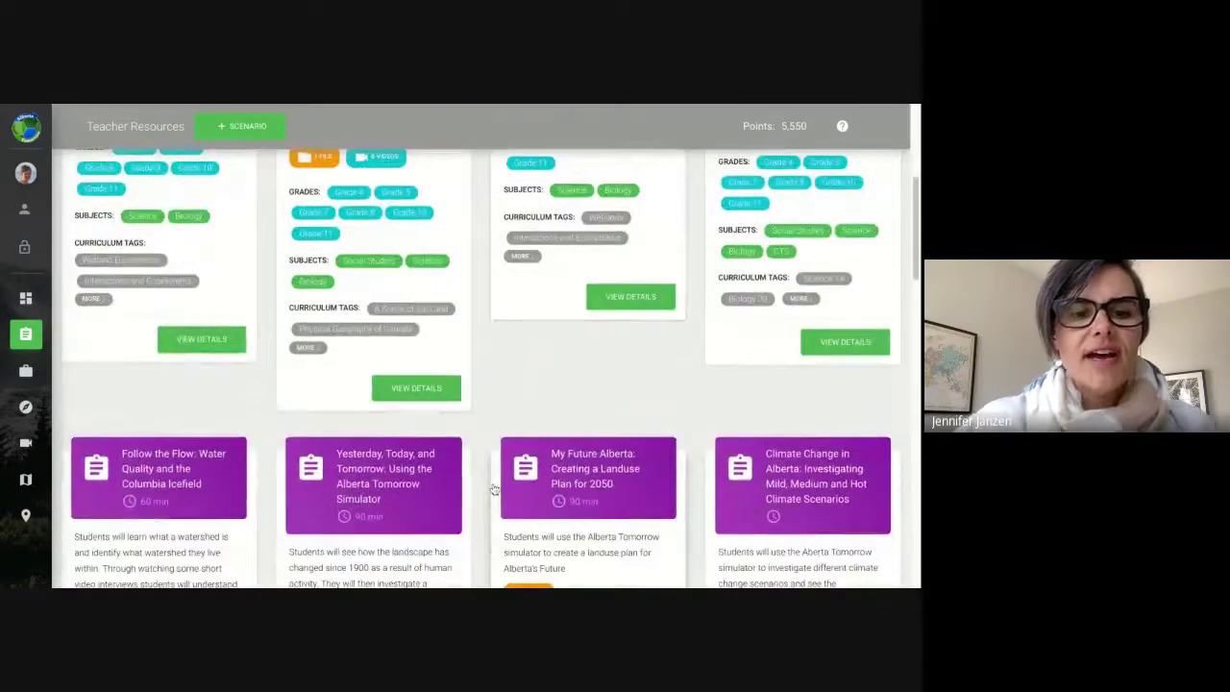
scroll(494, 490, down, 1)
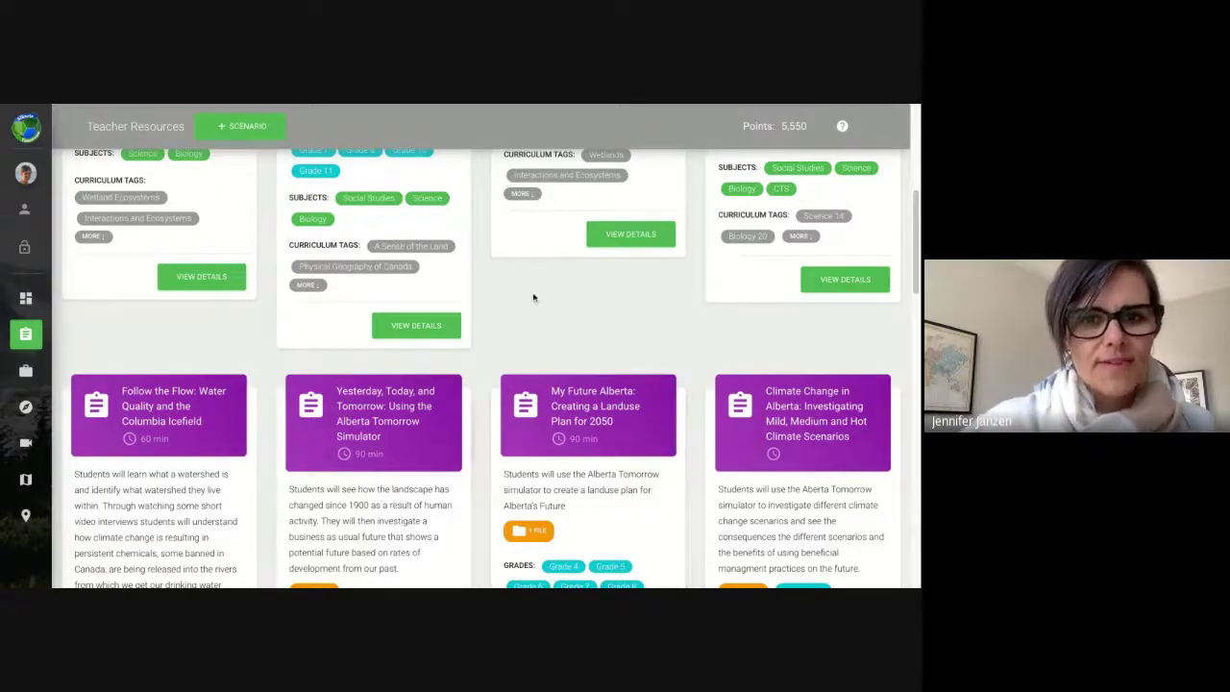
scroll(534, 298, up, 2)
scroll(534, 298, up, 4)
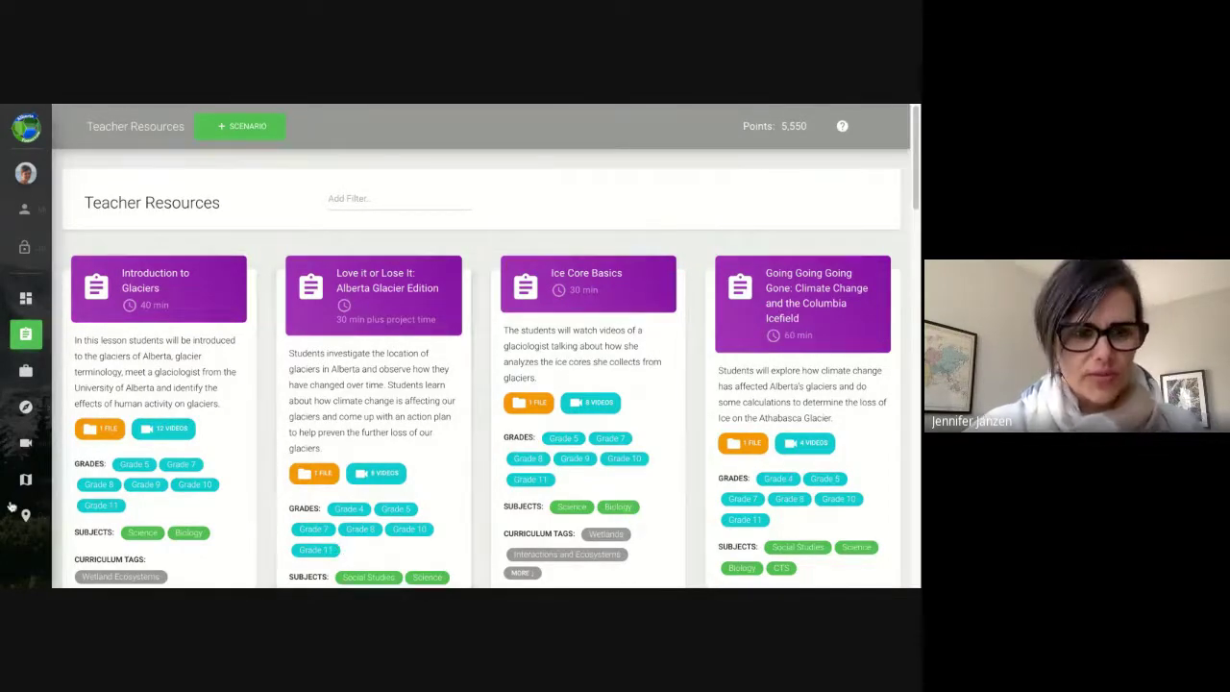
Open Your Mission and read through its introduction and achievement timeline, from Profile through Observe
mouse_move(13, 485)
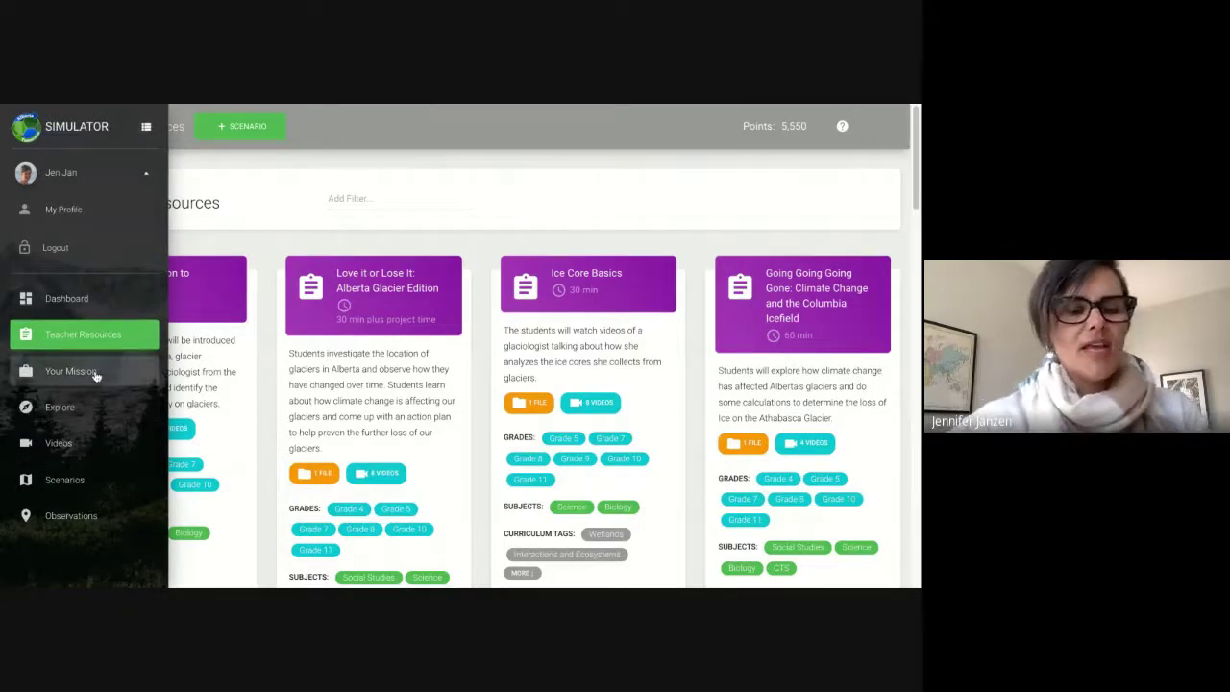
click(96, 373)
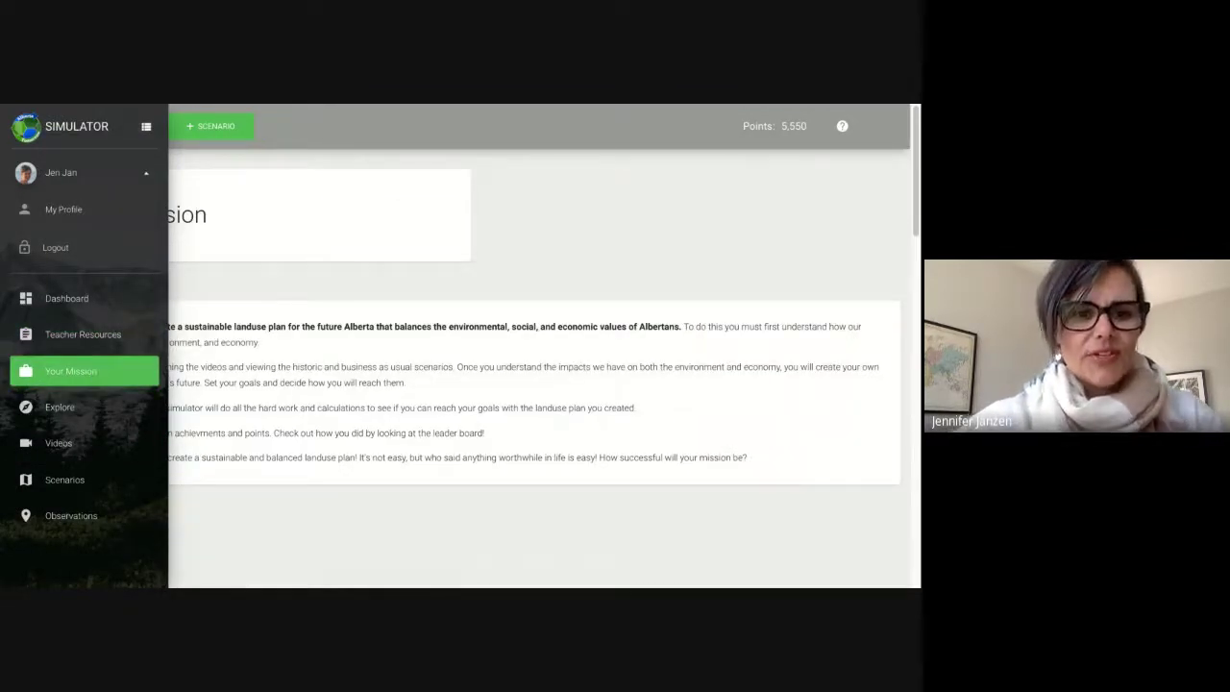
scroll(554, 396, down, 1)
scroll(554, 396, down, 4)
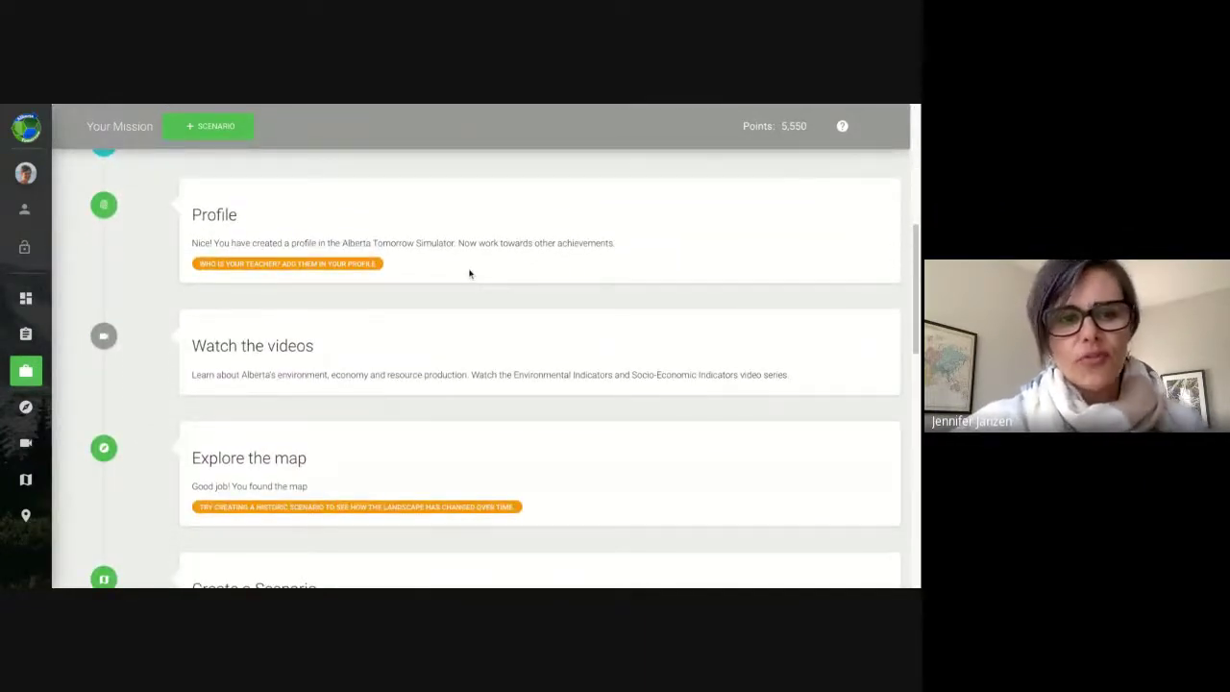
scroll(471, 273, down, 1)
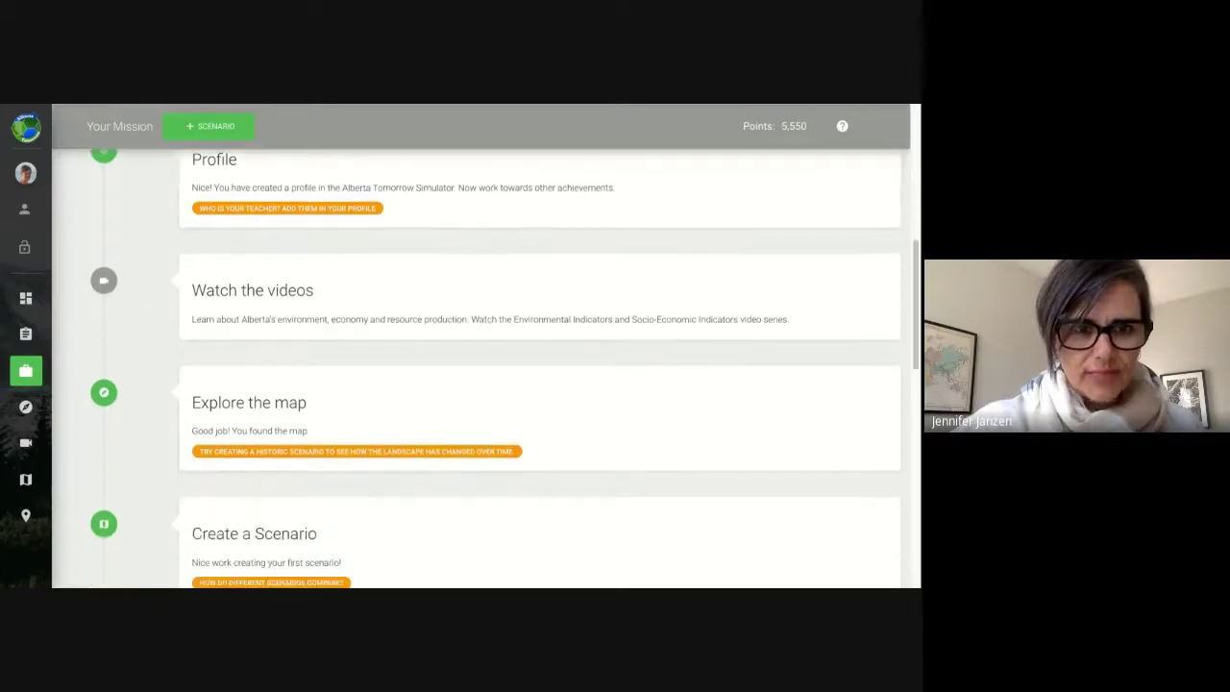
scroll(407, 291, down, 1)
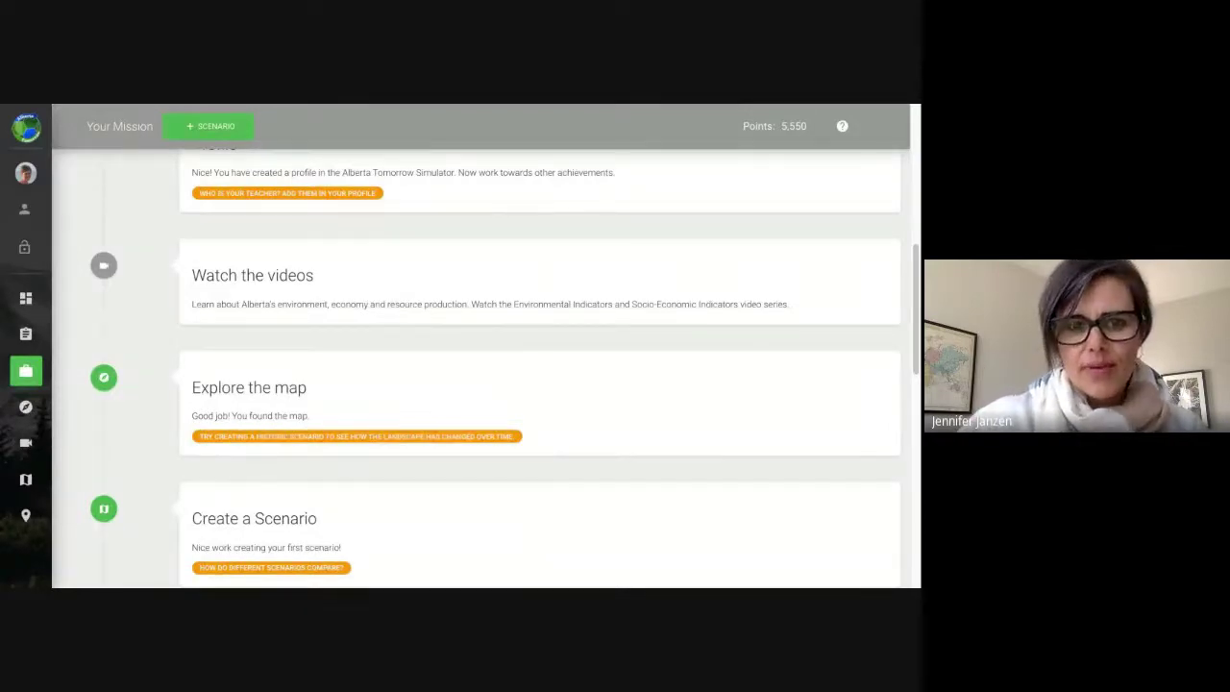
scroll(505, 374, down, 1)
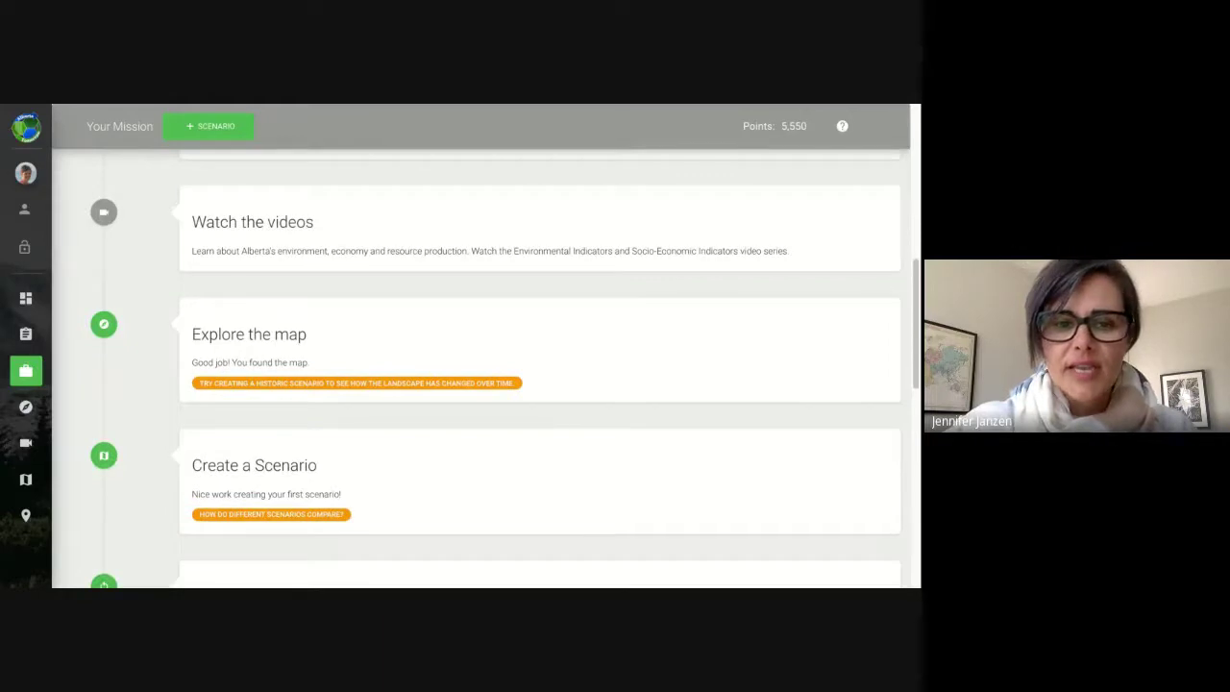
scroll(288, 459, down, 1)
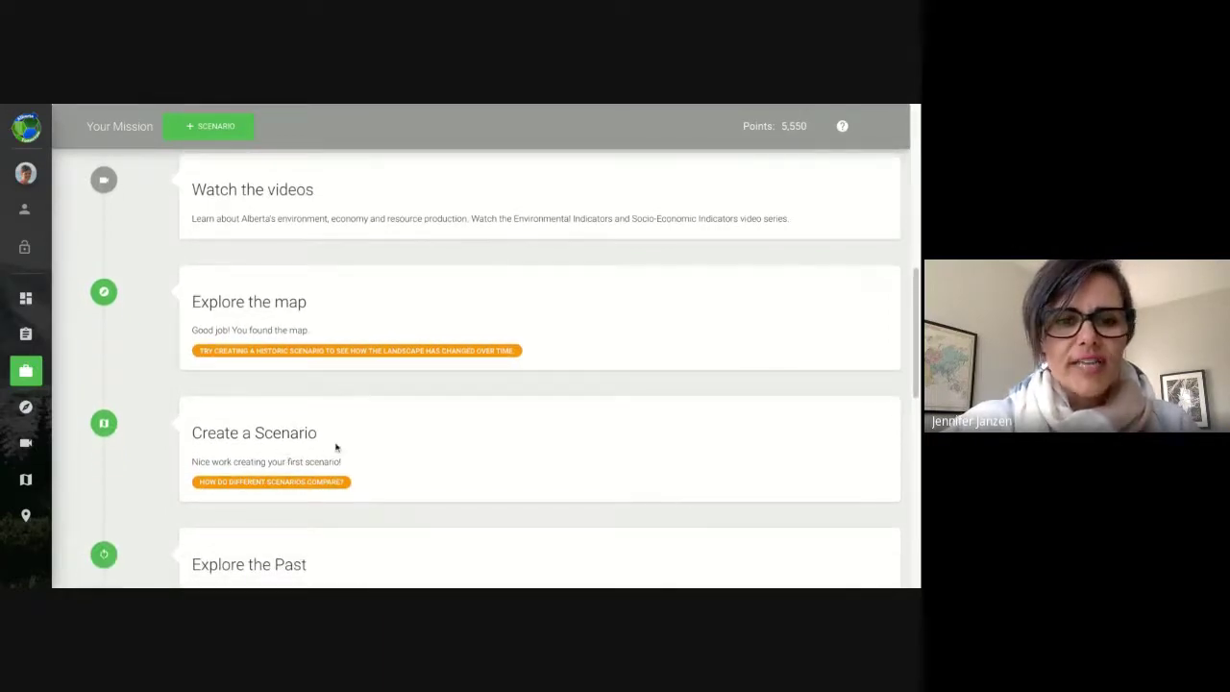
scroll(336, 447, down, 5)
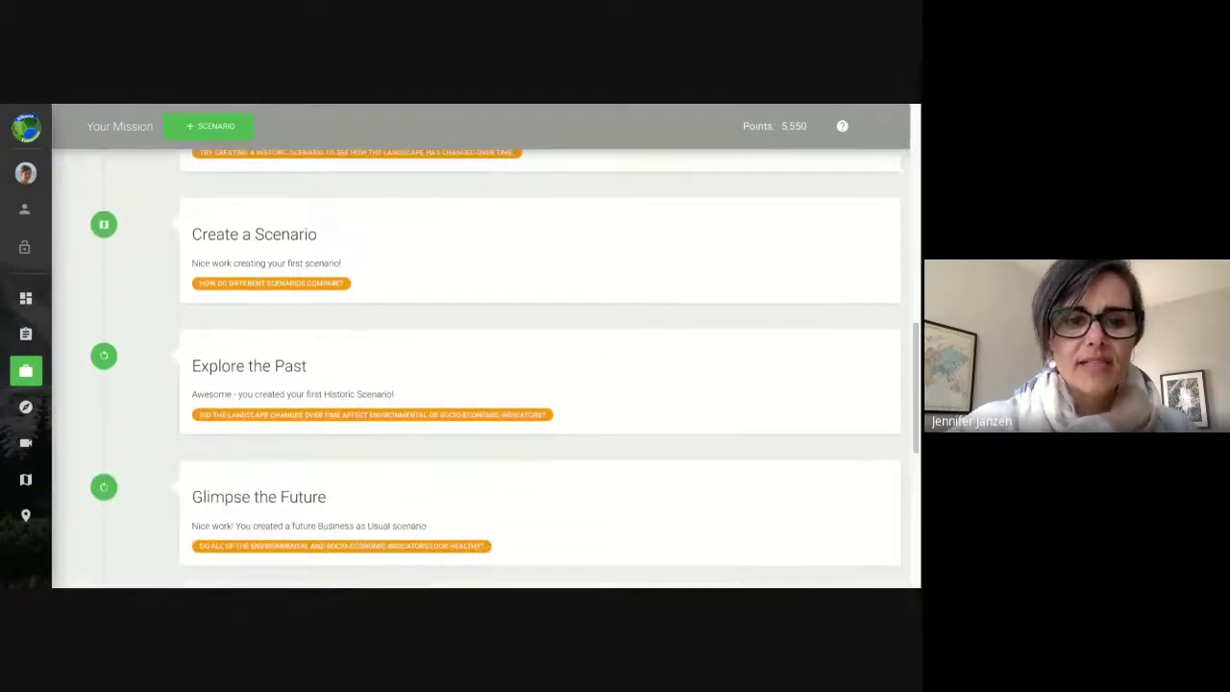
scroll(538, 384, down, 3)
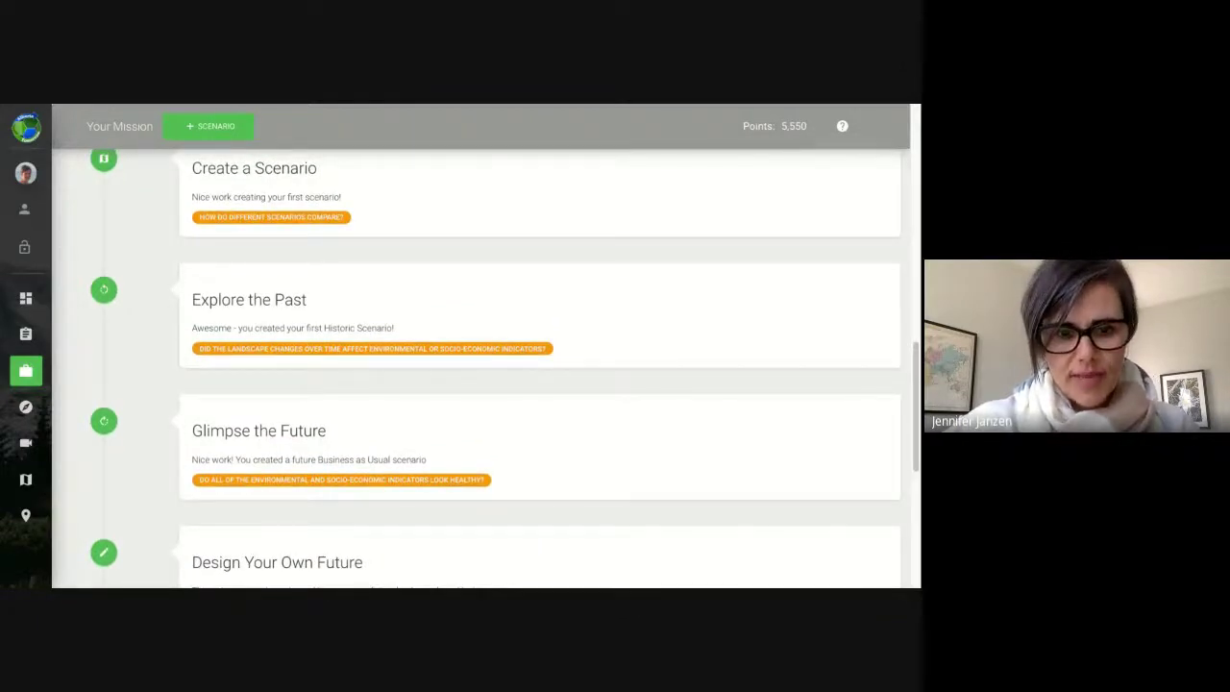
scroll(320, 409, down, 6)
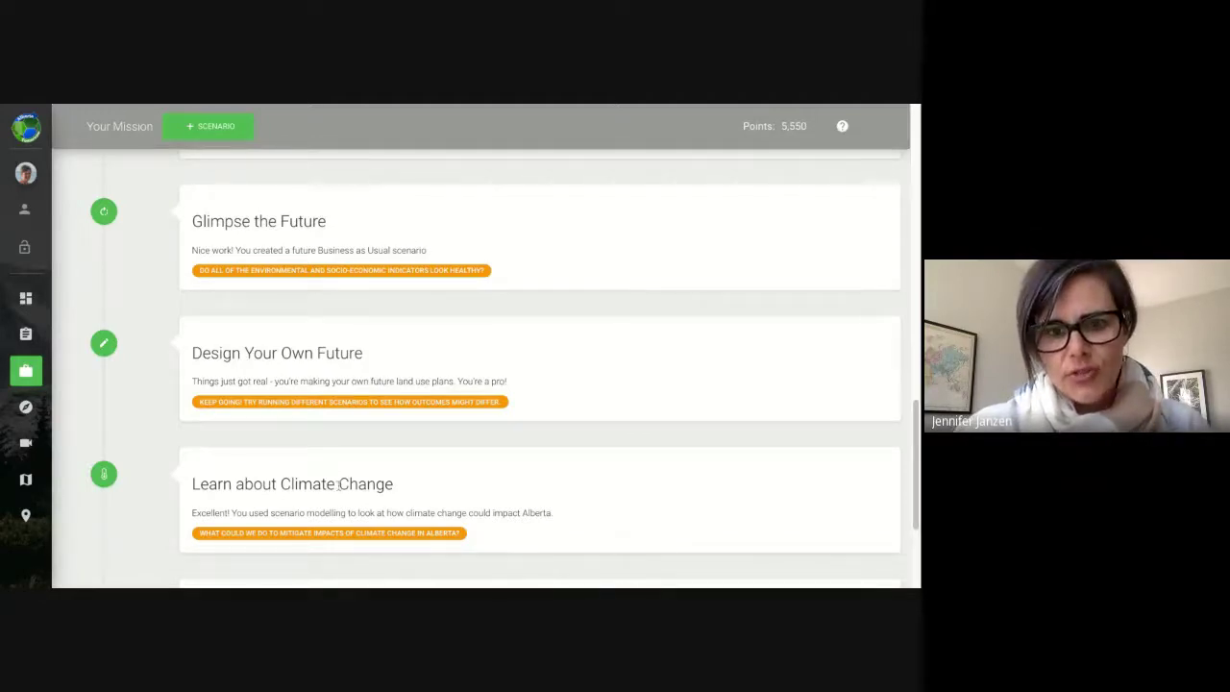
scroll(338, 485, down, 1)
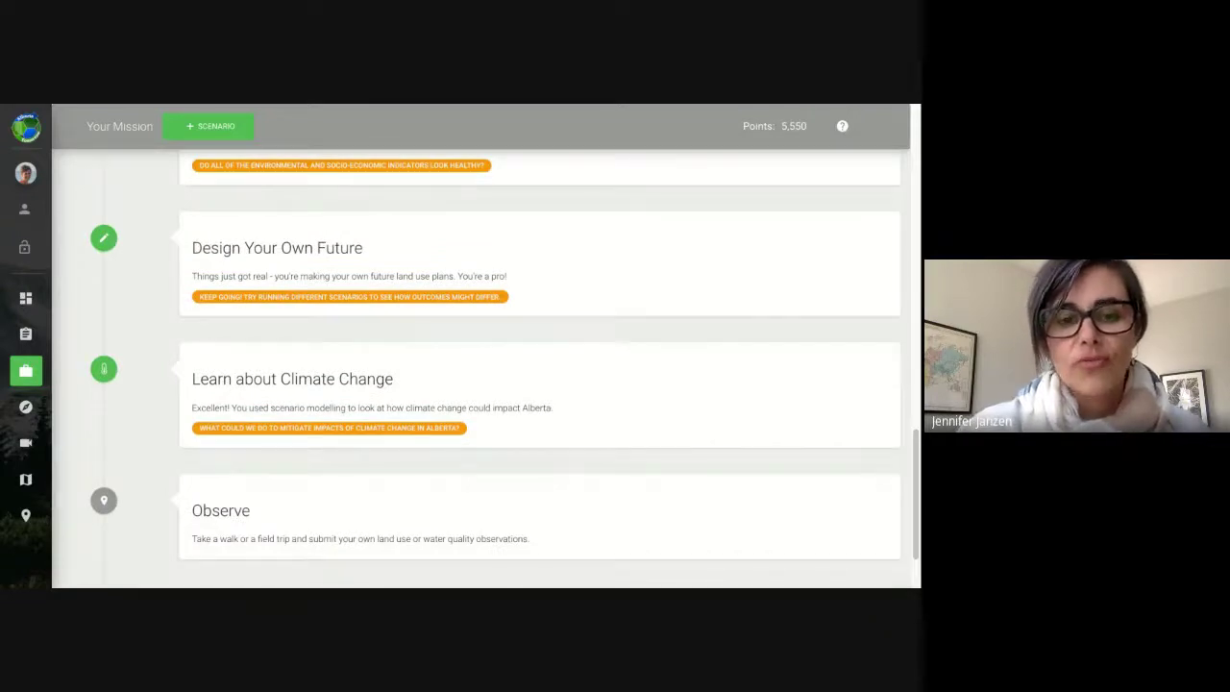
scroll(496, 354, down, 1)
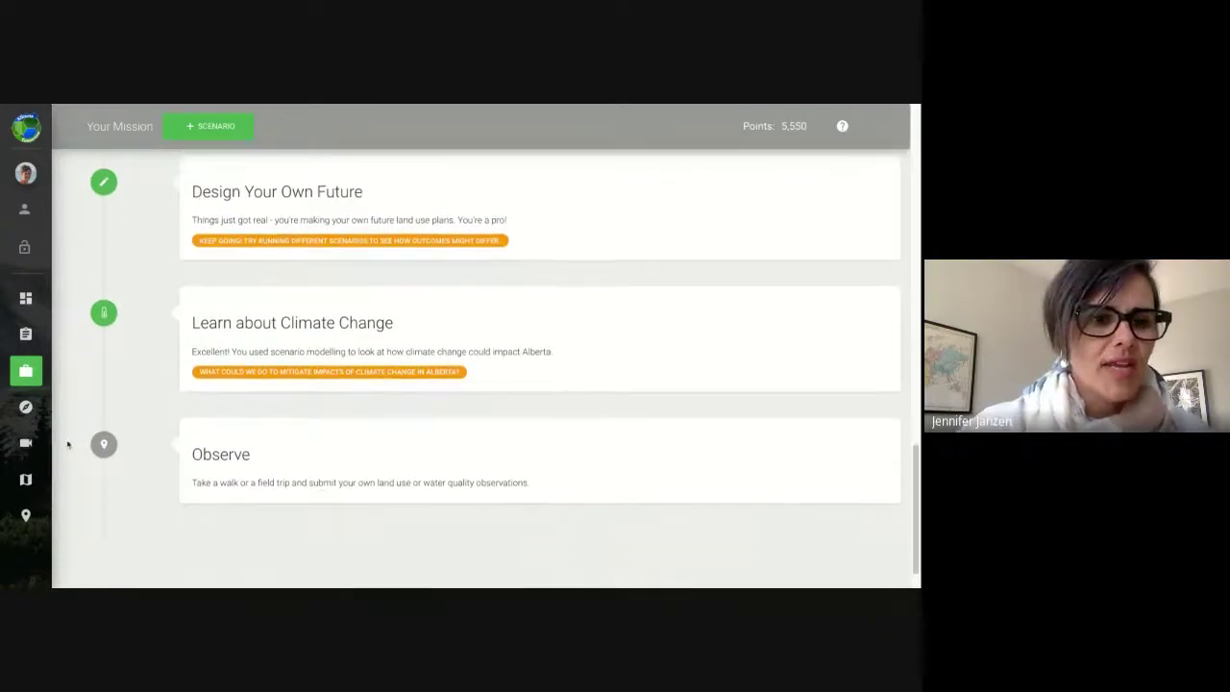
Open the Explore map and switch its basemap to Satellite
click(36, 409)
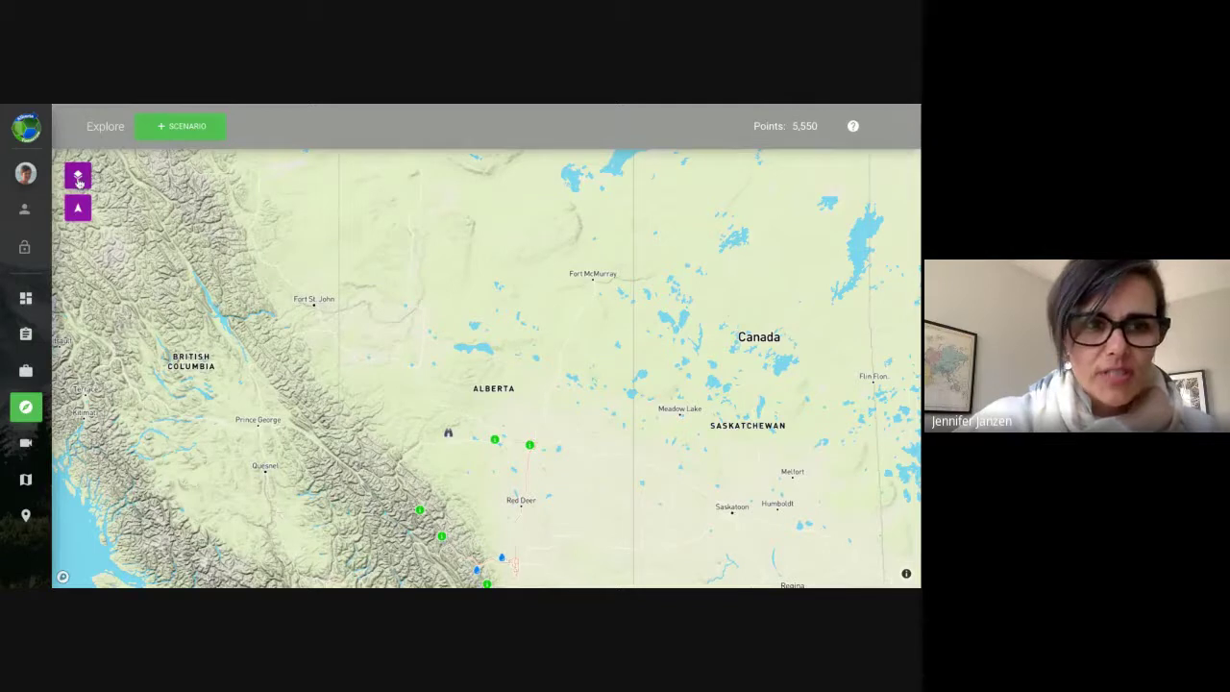
click(79, 181)
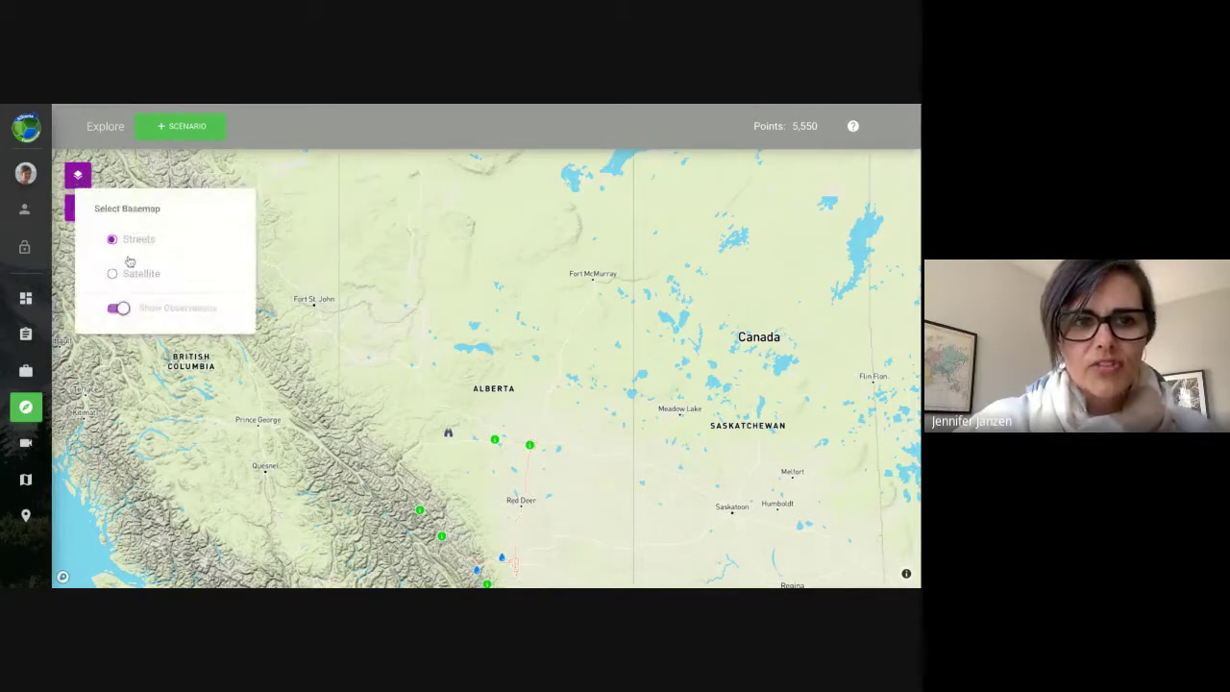
click(143, 274)
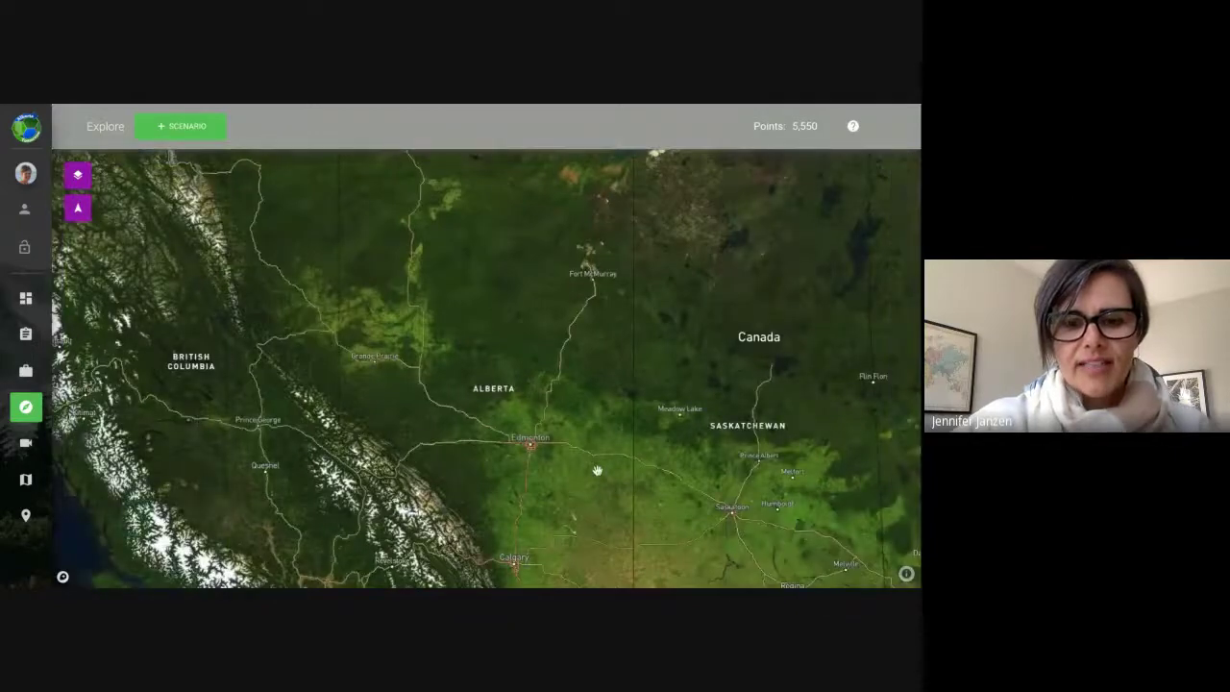
Examine the satellite imagery of southern Alberta up close, focusing on the farmland around Vauxhall and Picture Butte
drag(600, 475, 524, 385)
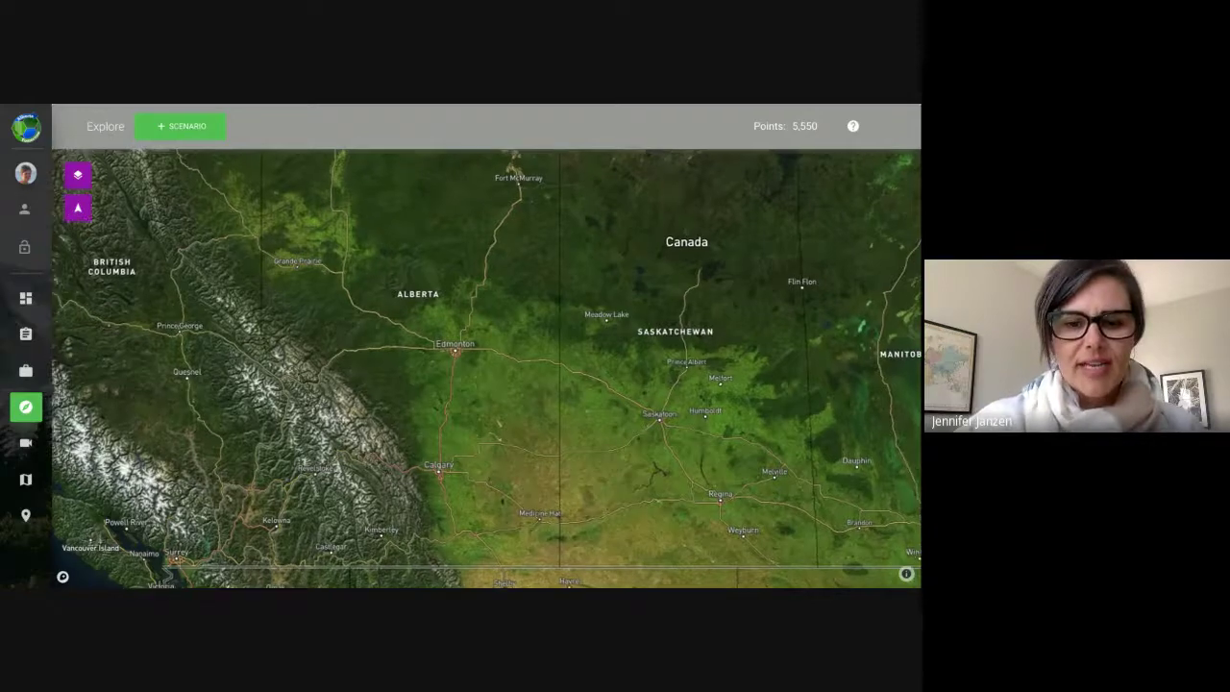
scroll(448, 499, up, 3)
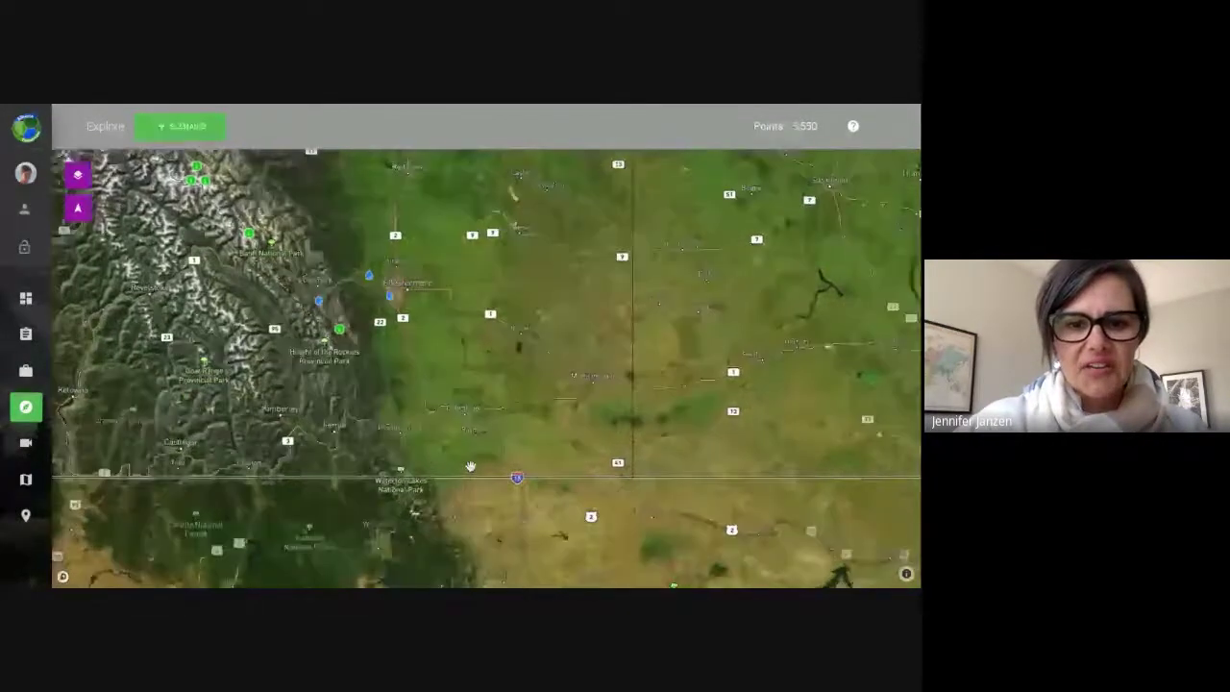
scroll(438, 351, up, 3)
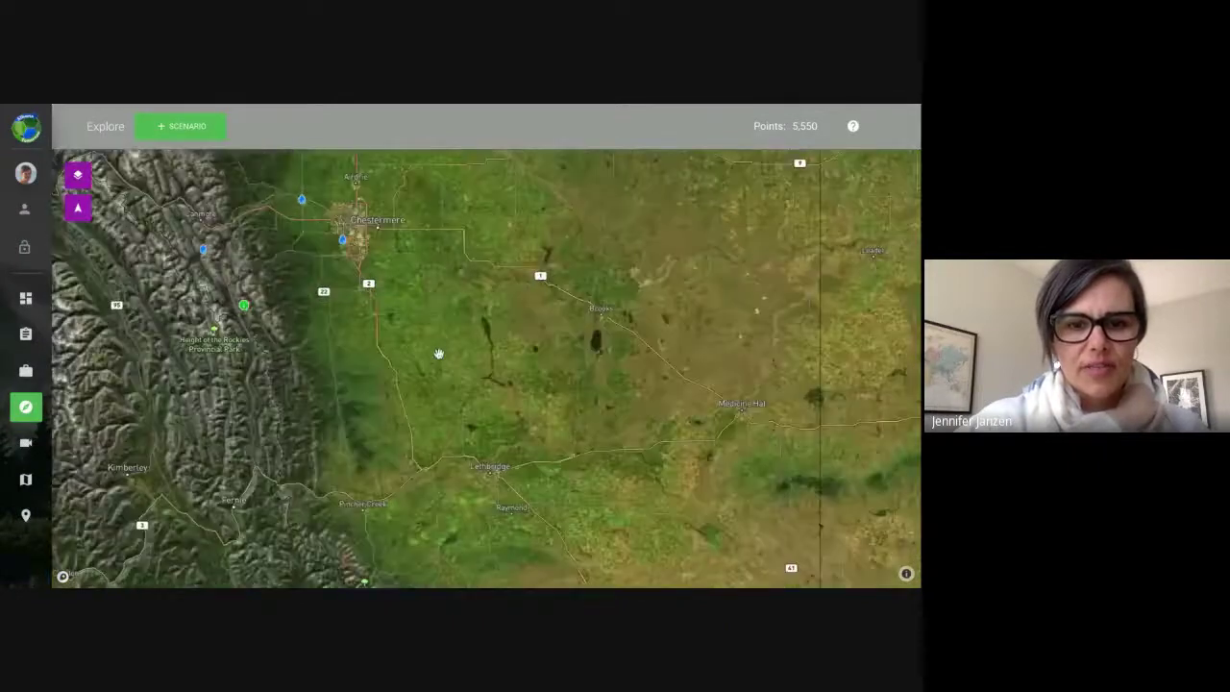
scroll(429, 368, up, 3)
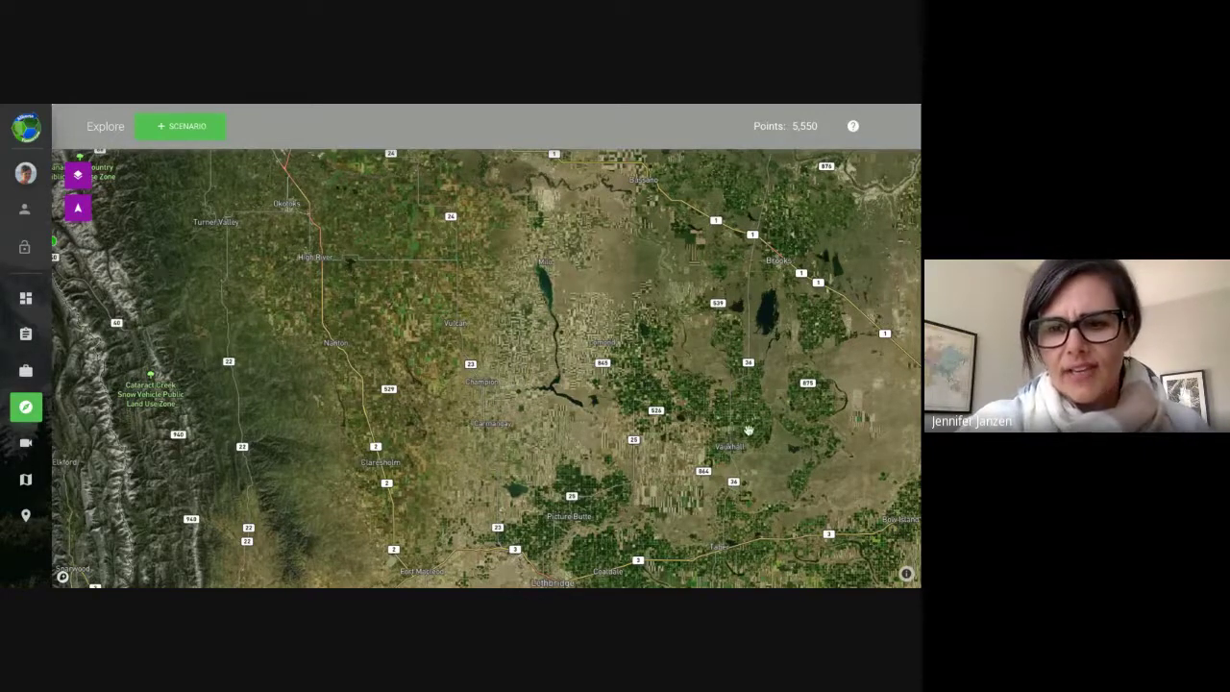
drag(756, 430, 668, 395)
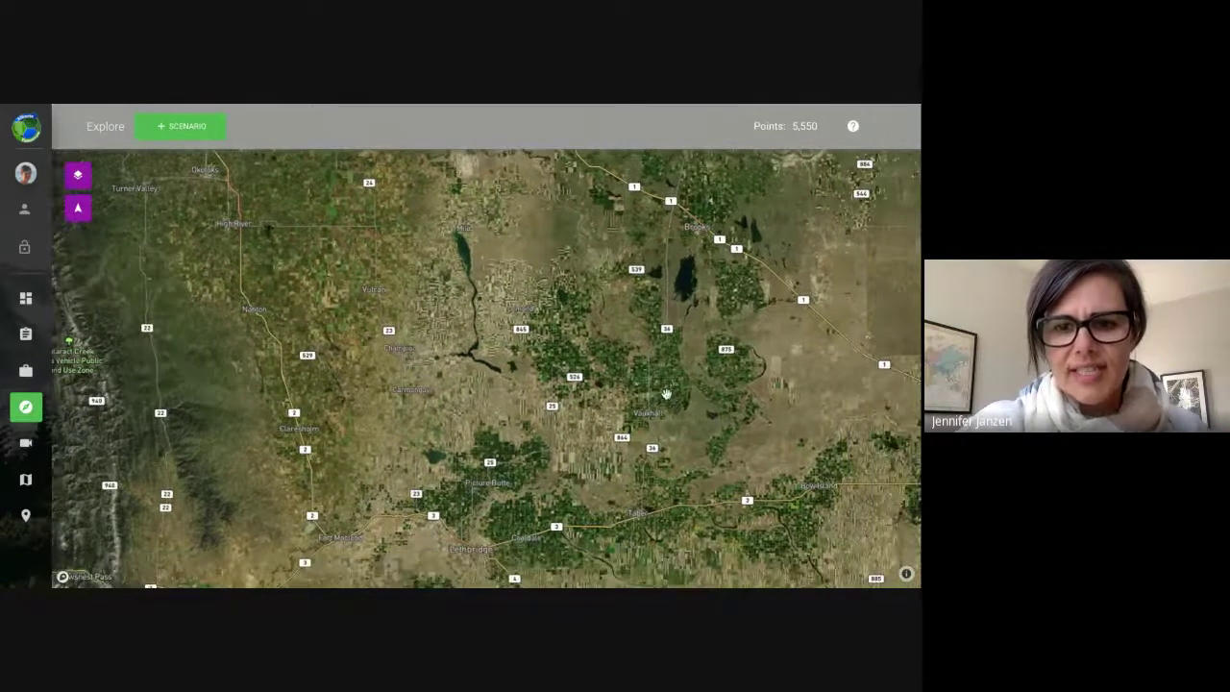
scroll(666, 395, up, 3)
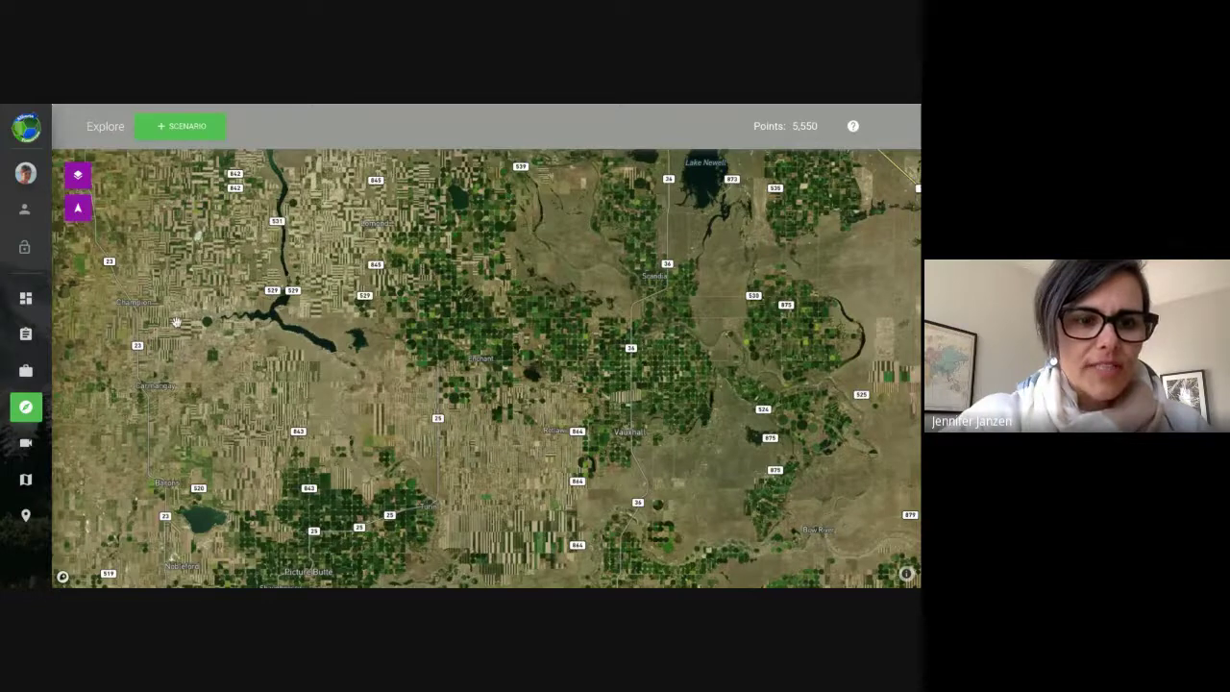
Widen the map view over southern Alberta and inspect the area southwest of Calgary around Priddis and Bragg Creek
scroll(230, 359, down, 3)
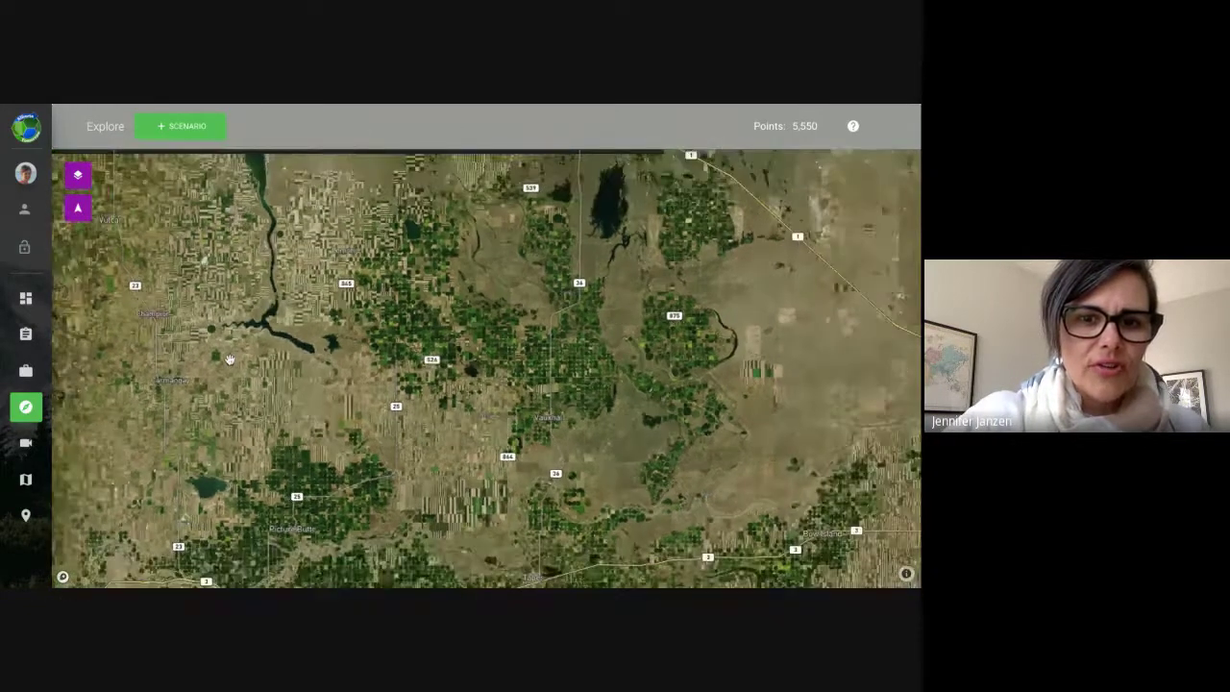
scroll(173, 363, down, 2)
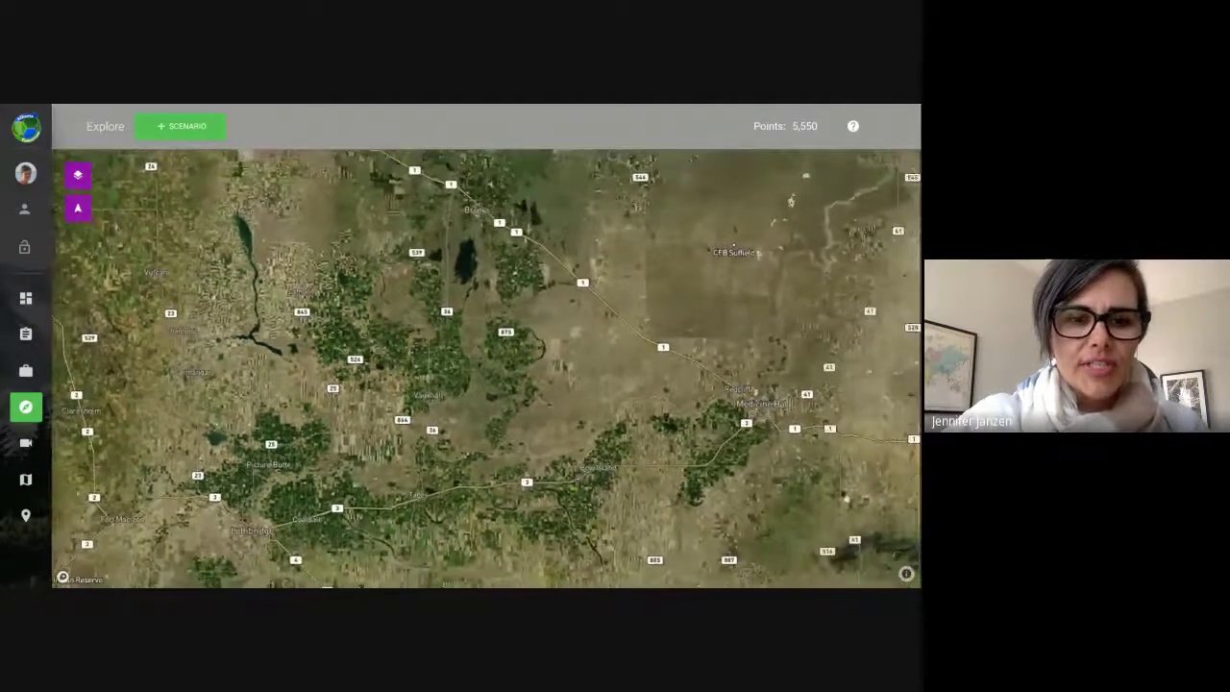
drag(169, 363, 339, 386)
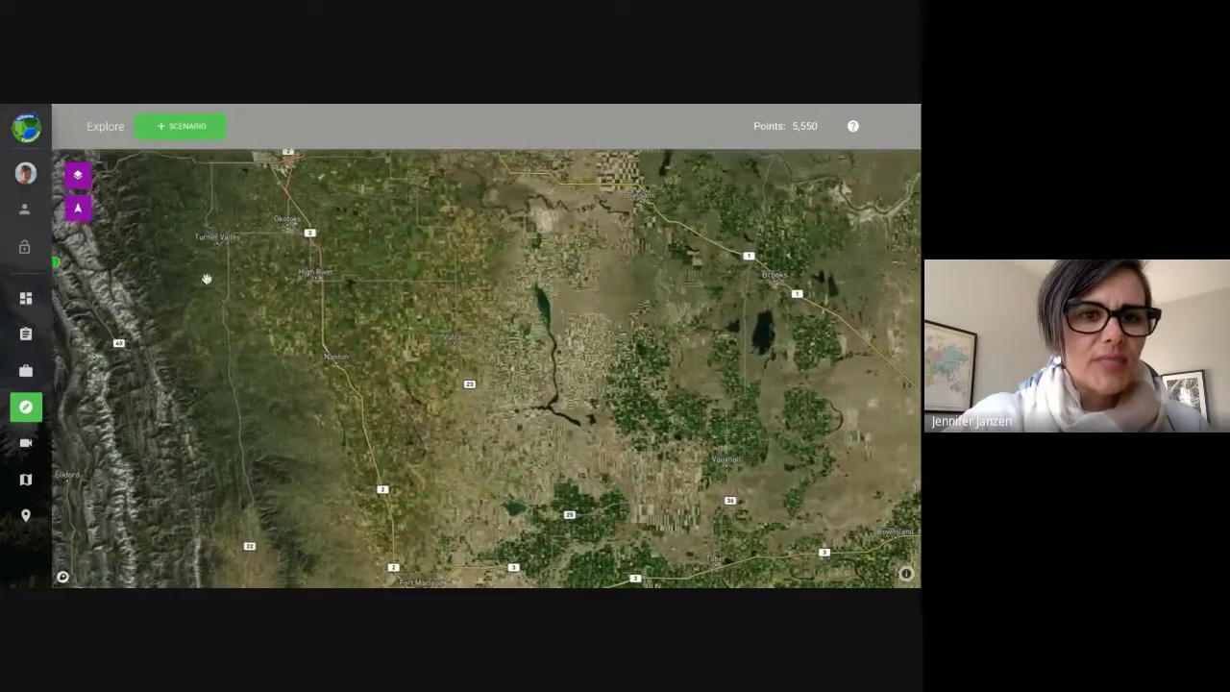
scroll(175, 231, up, 2)
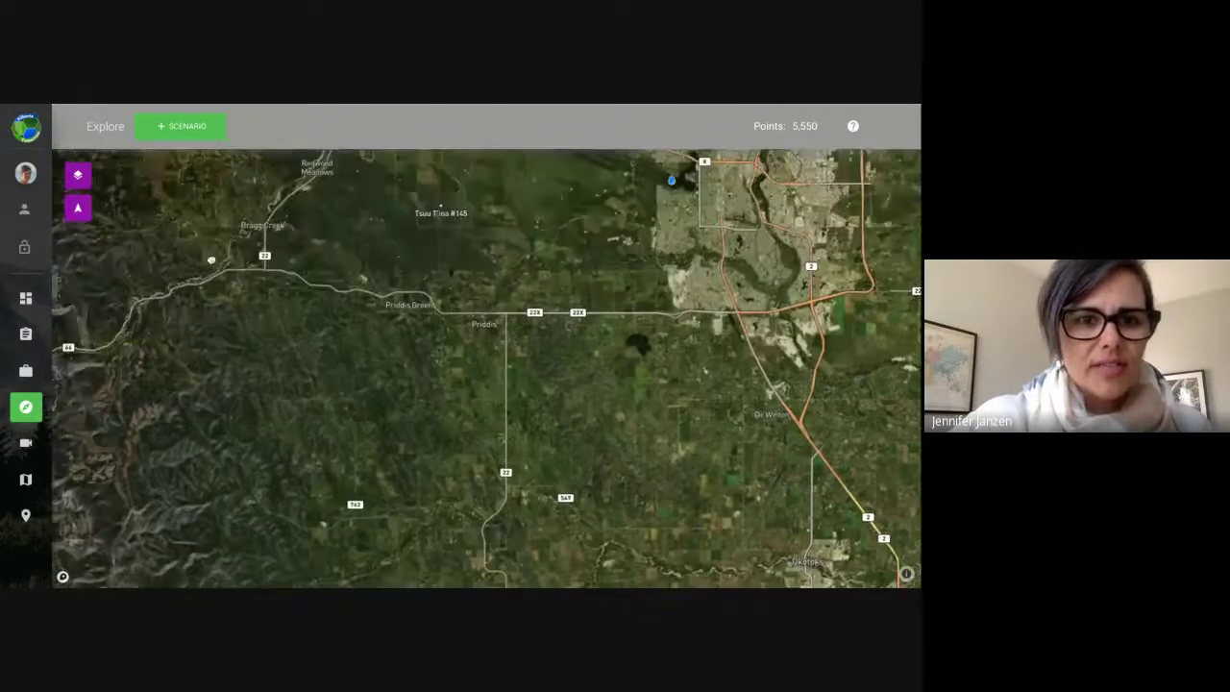
Inspect the satellite imagery northwest of Calgary, around Cochrane, Morley and the forested foothills north of Waiparous
drag(184, 187, 343, 529)
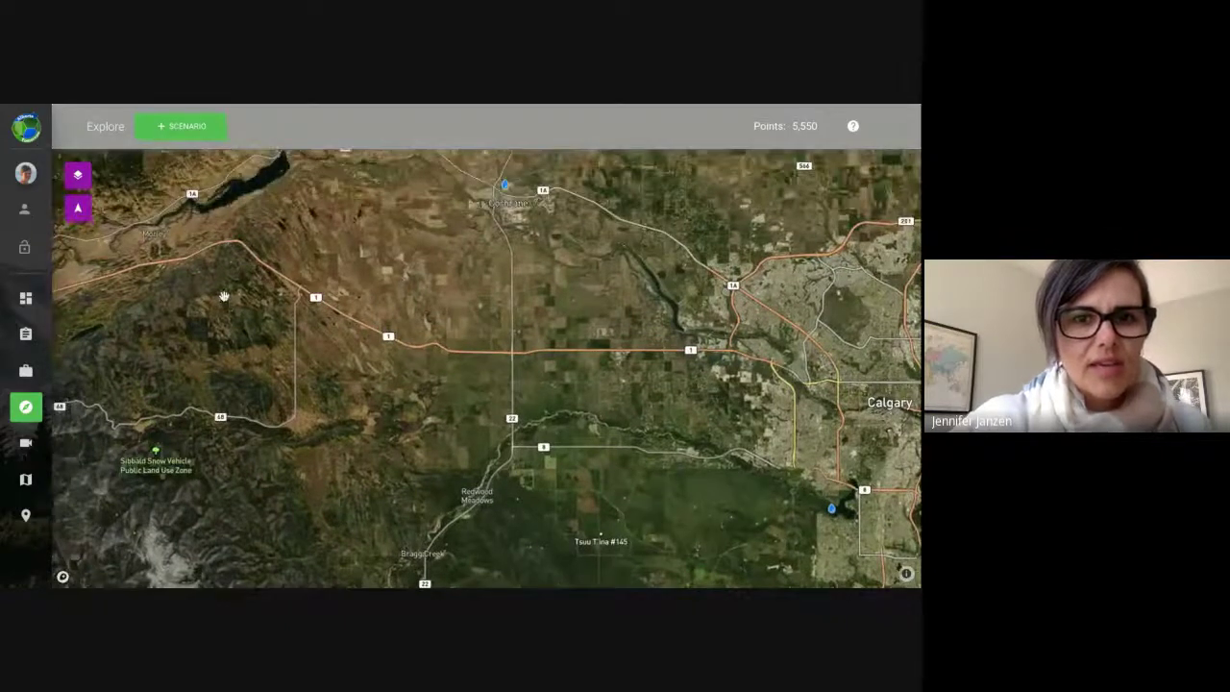
drag(223, 296, 339, 471)
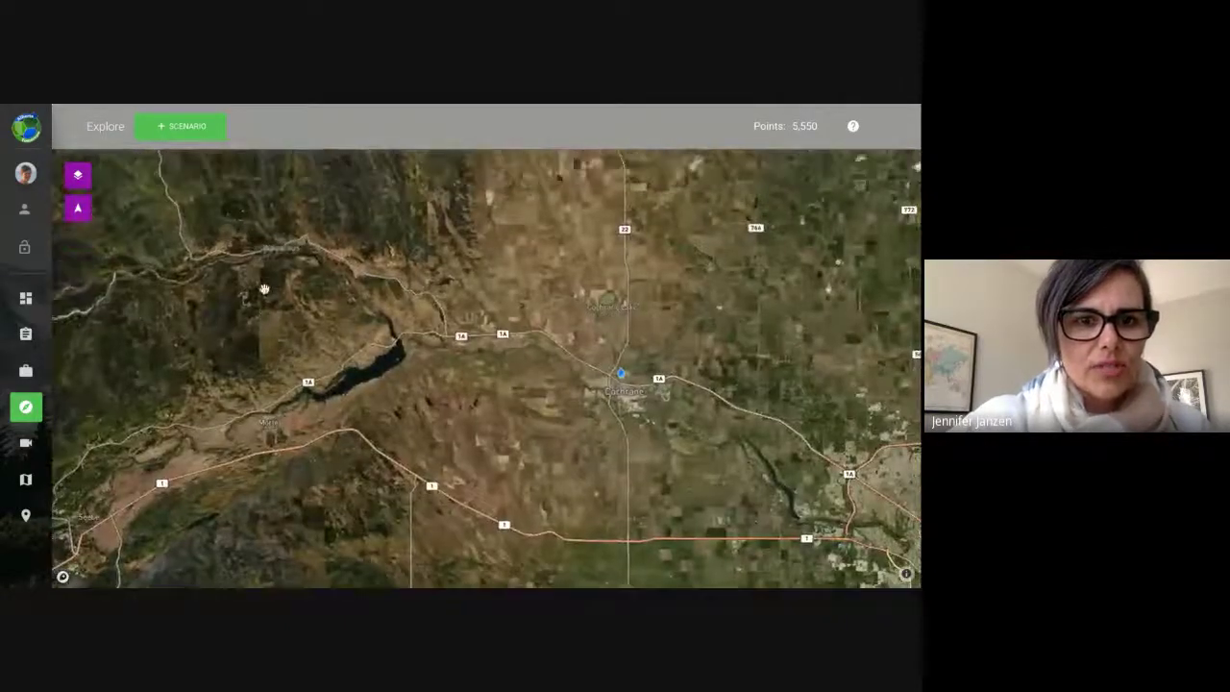
drag(265, 288, 312, 385)
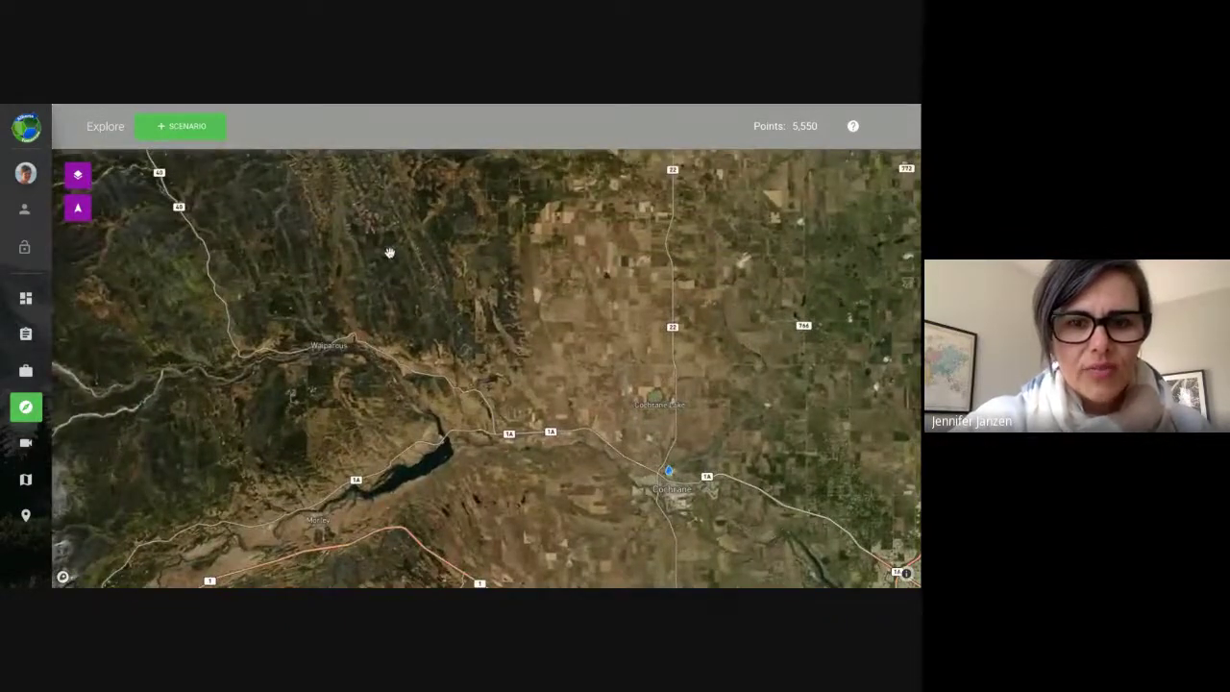
scroll(389, 253, up, 3)
drag(824, 296, 860, 411)
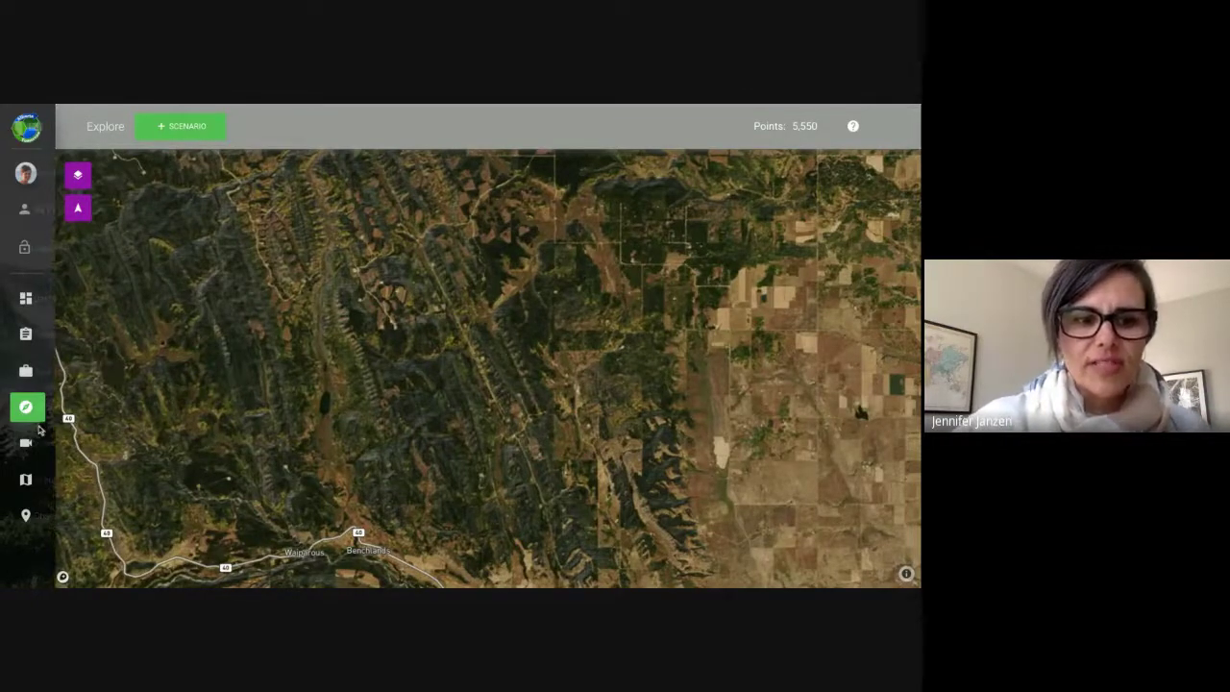
Open the Videos page and look through the Understanding the Landscape, Environmental Indicators and Socio-Economic Indicators sections
mouse_move(40, 442)
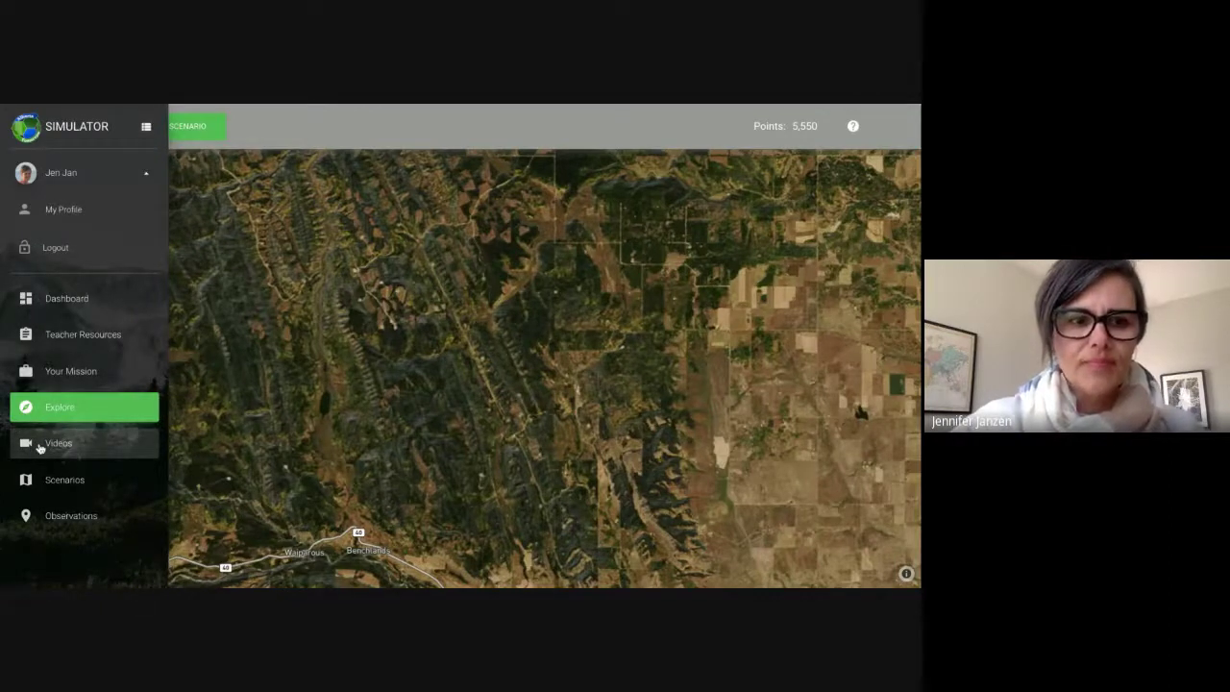
click(58, 443)
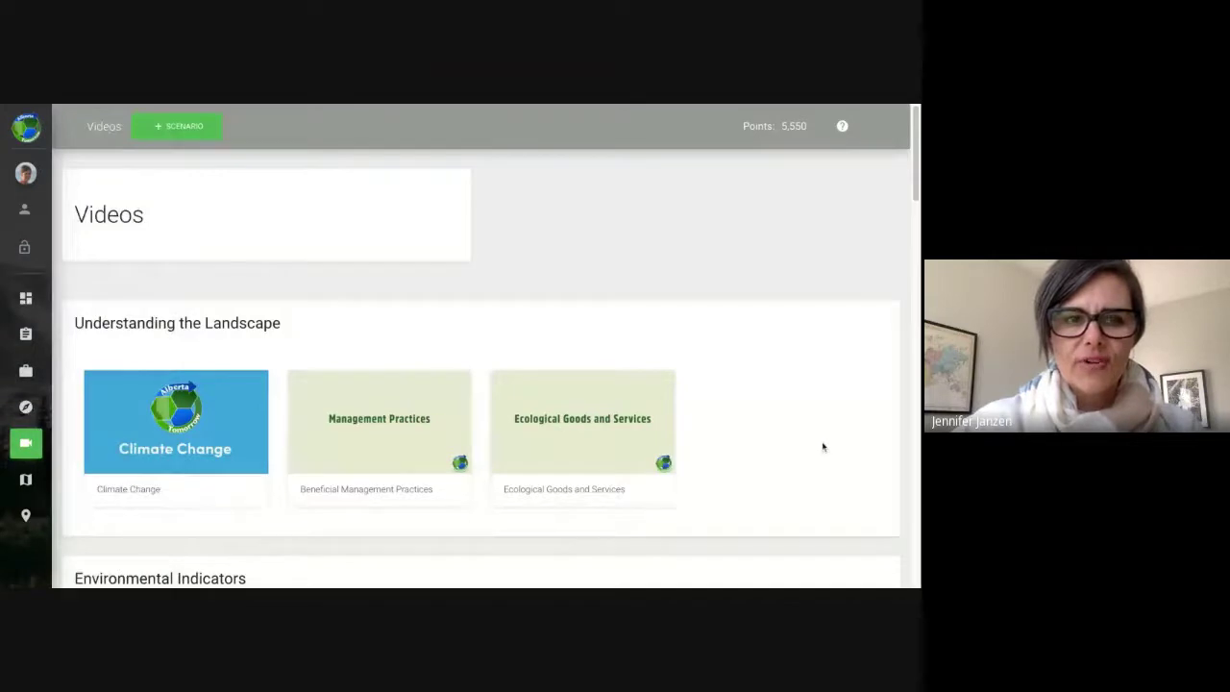
scroll(823, 446, down, 2)
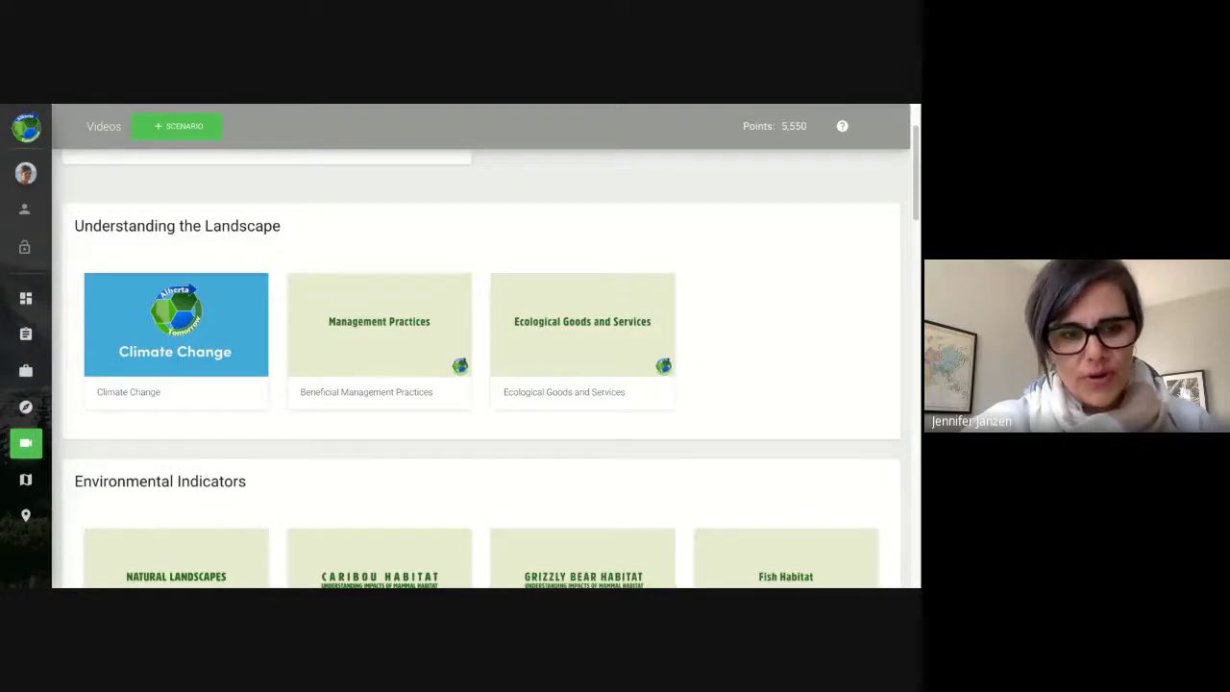
scroll(597, 482, down, 1)
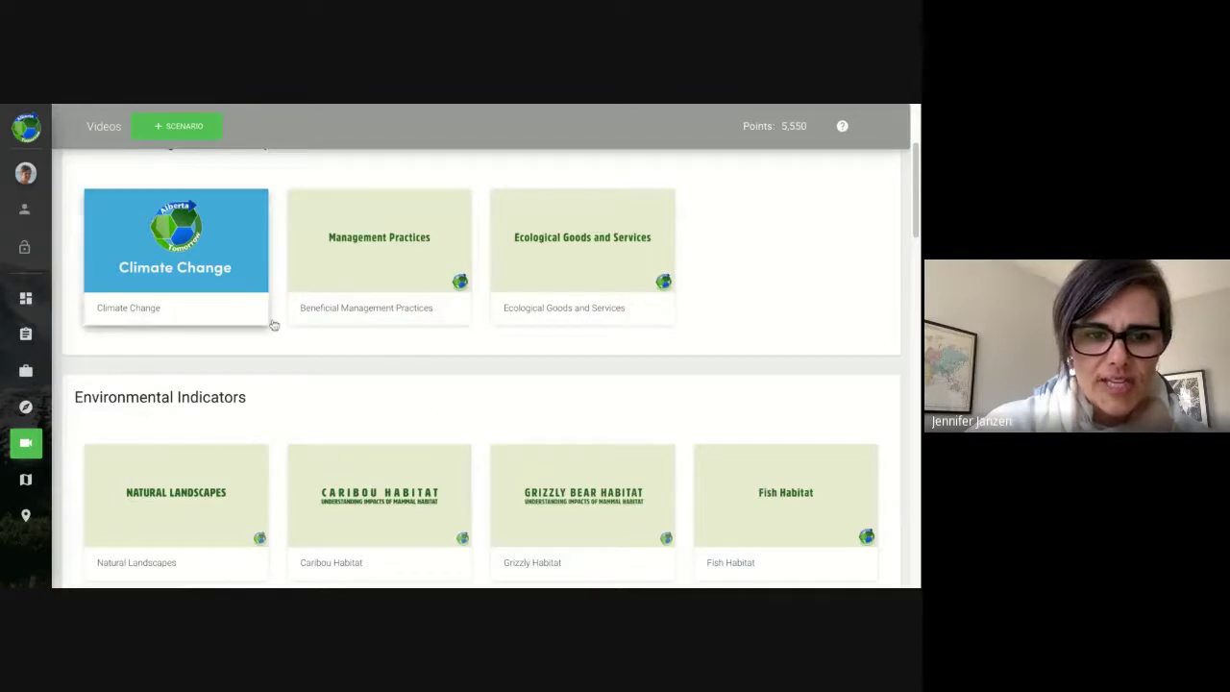
scroll(434, 406, down, 2)
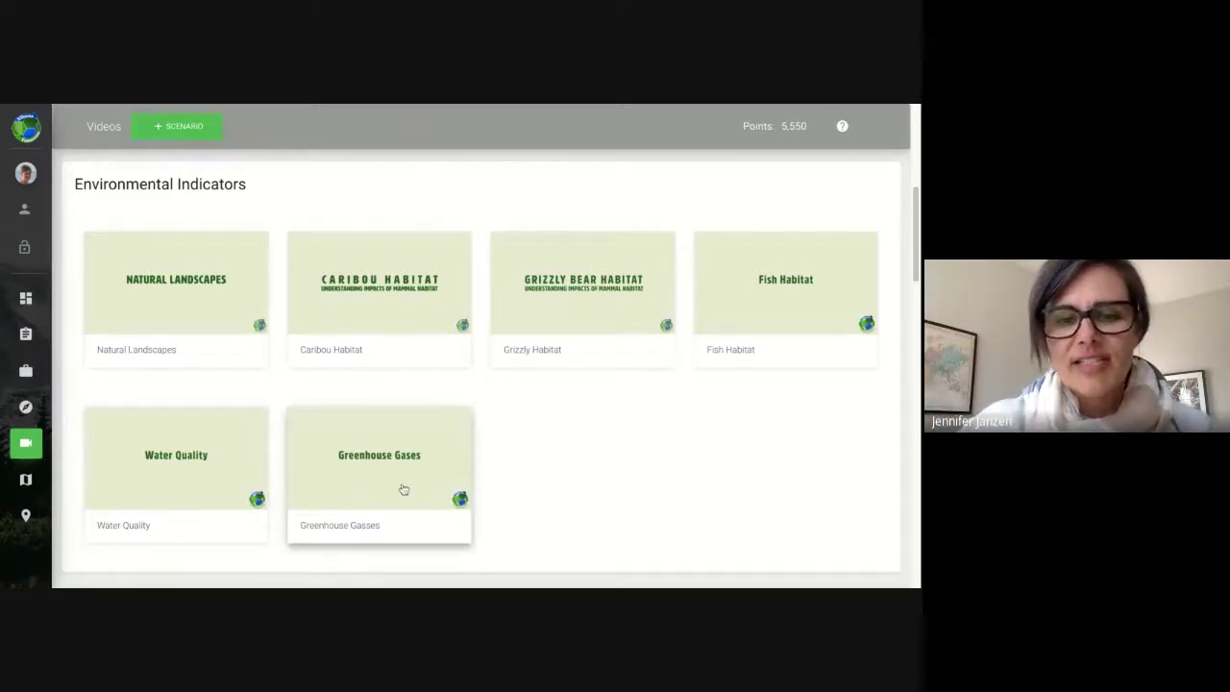
scroll(403, 490, down, 2)
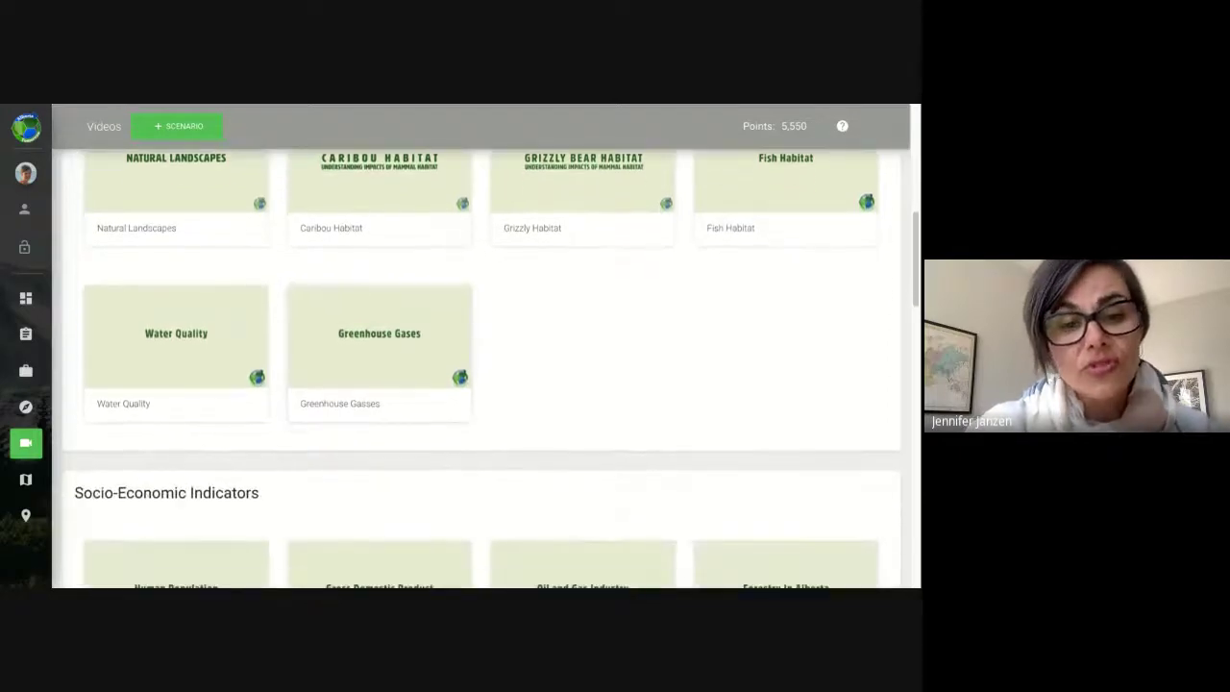
scroll(380, 480, down, 1)
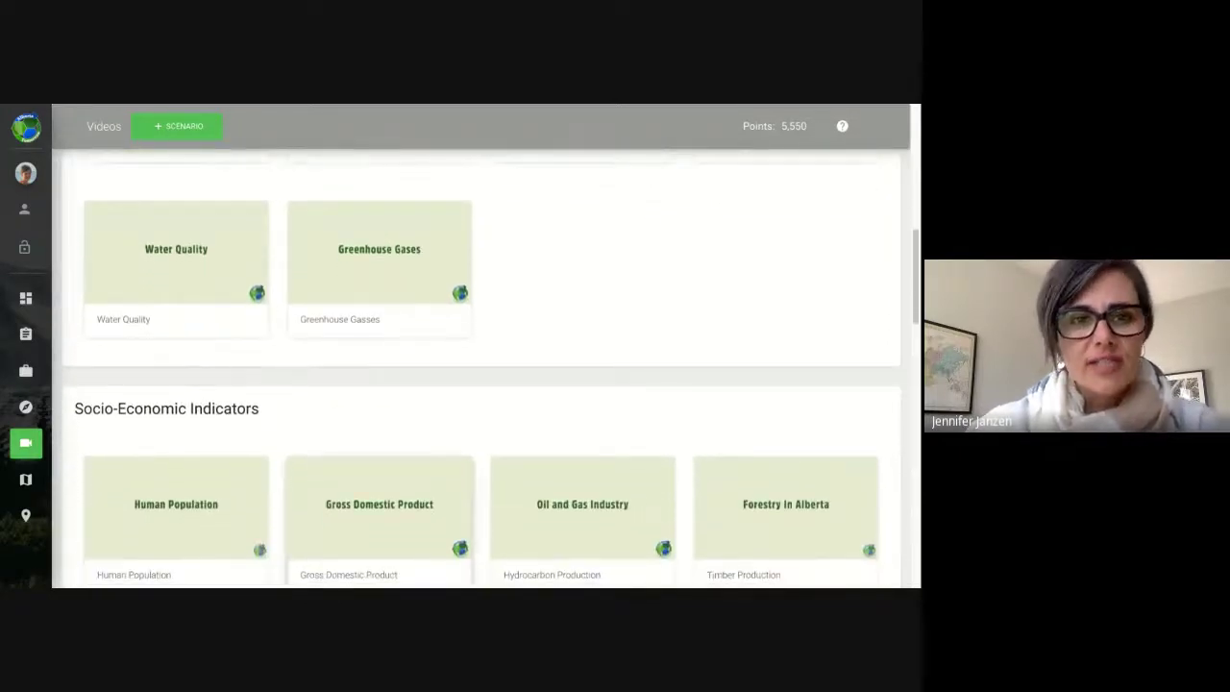
scroll(379, 519, down, 2)
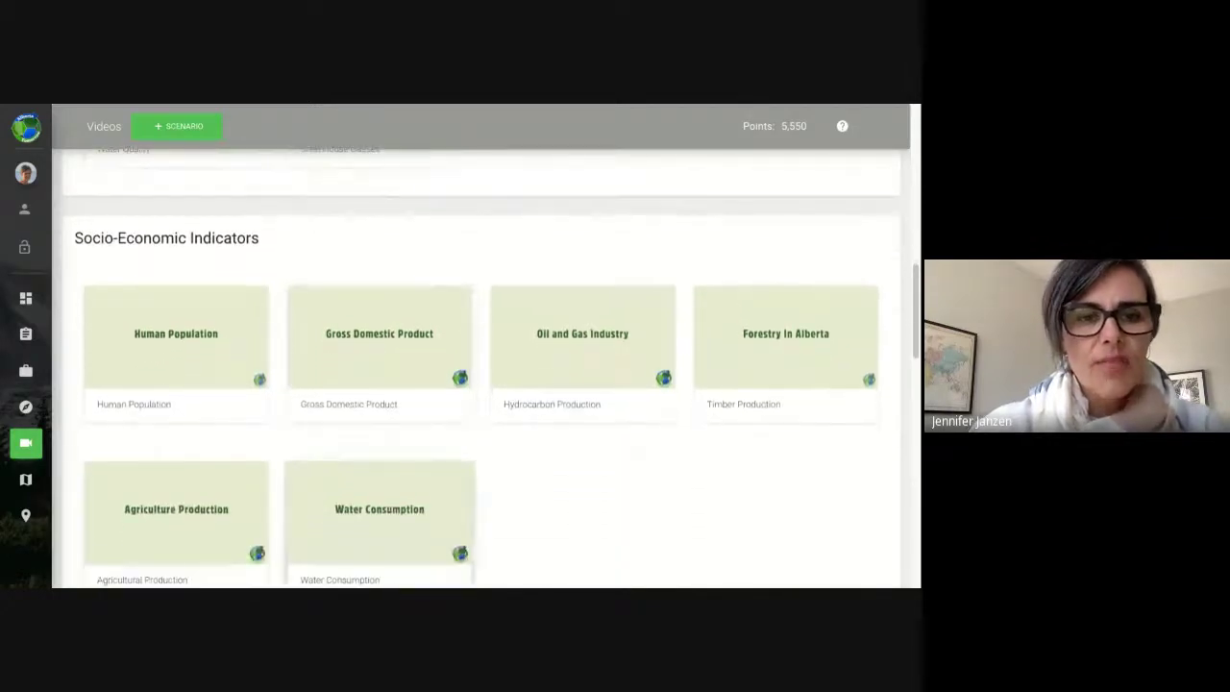
scroll(380, 481, down, 1)
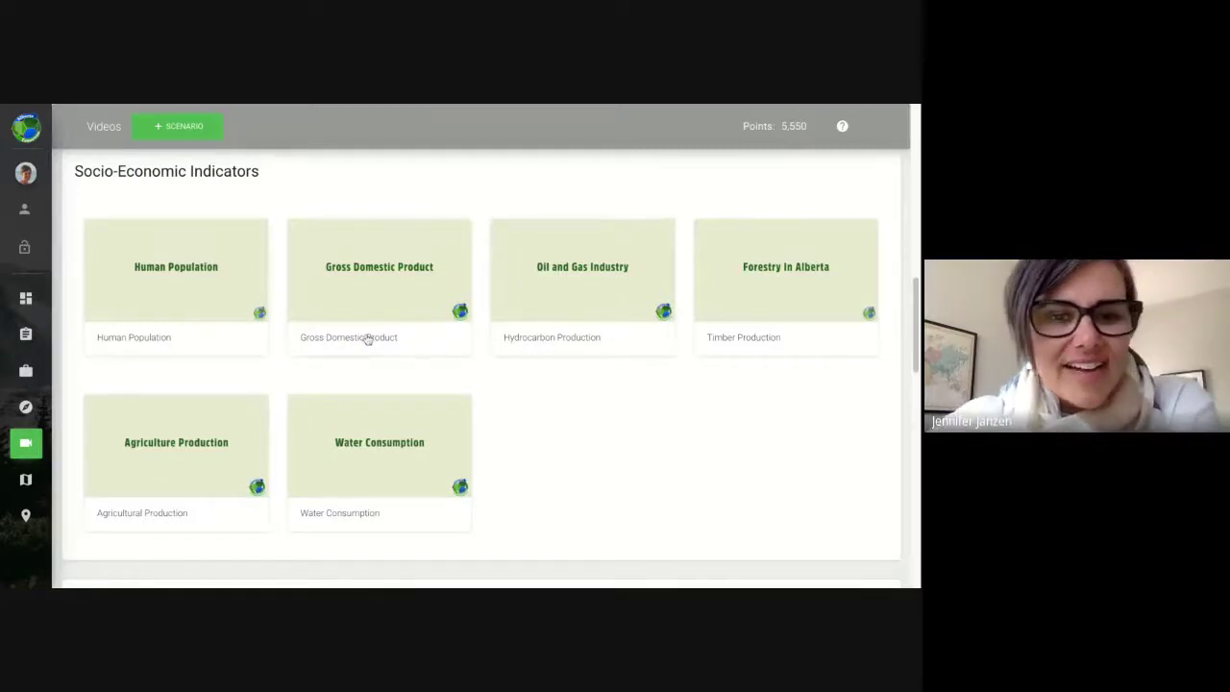
Browse the Points of Interest videos, from the Athabasca Glacier clips through to Investigating a Fish Kill
scroll(609, 453, down, 1)
scroll(609, 456, down, 1)
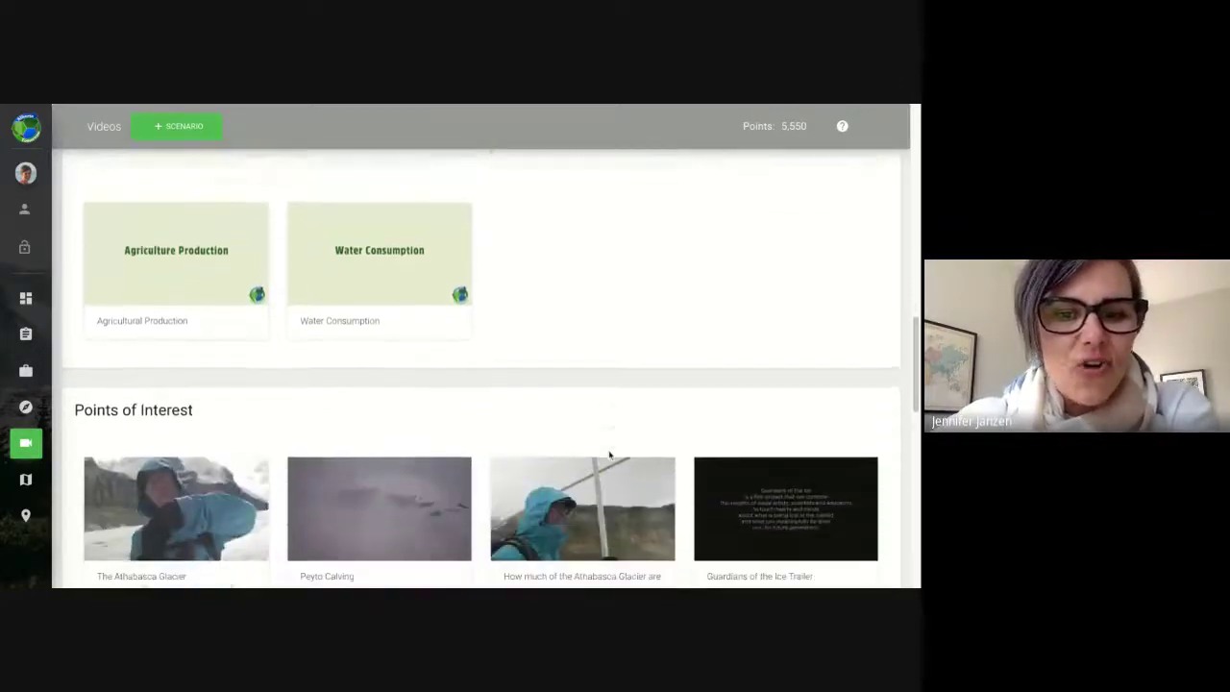
scroll(609, 455, down, 1)
scroll(609, 456, down, 1)
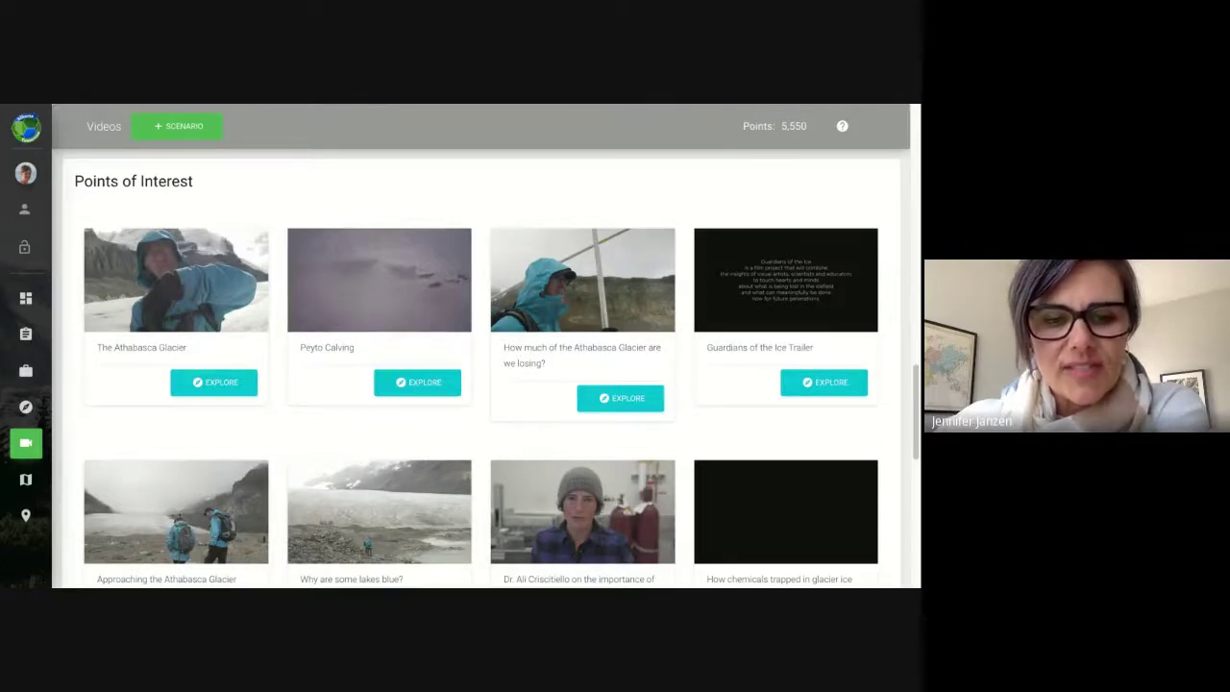
scroll(481, 369, down, 1)
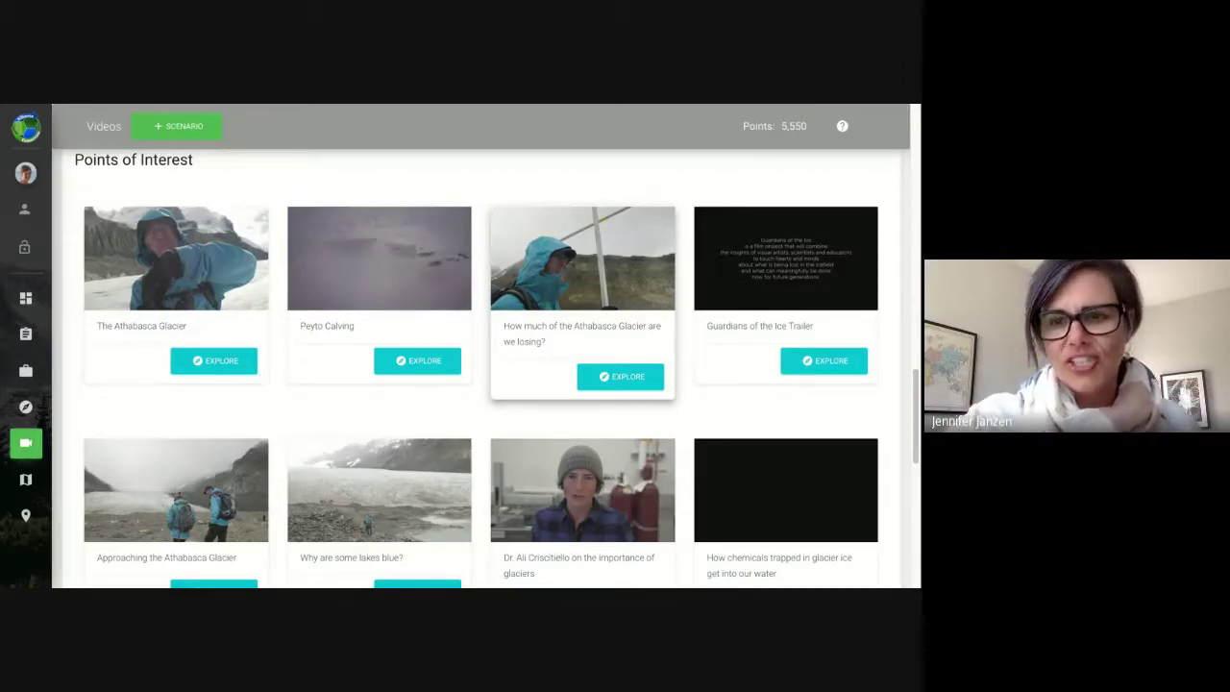
scroll(676, 427, down, 1)
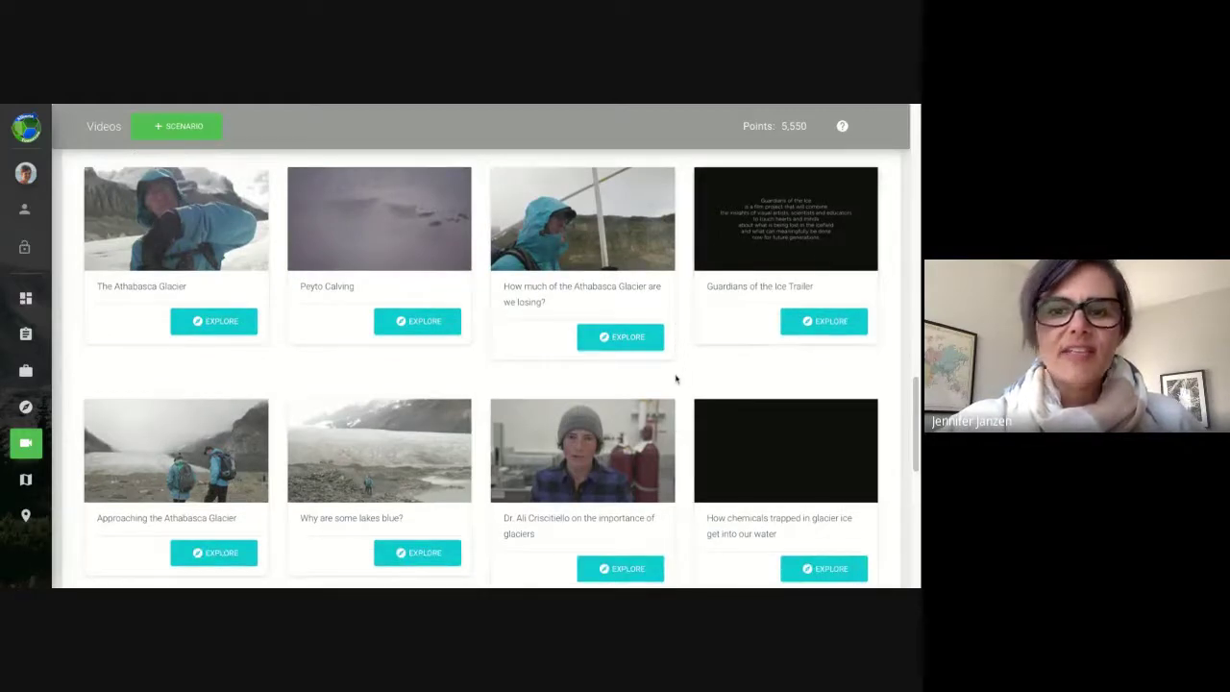
scroll(675, 379, down, 3)
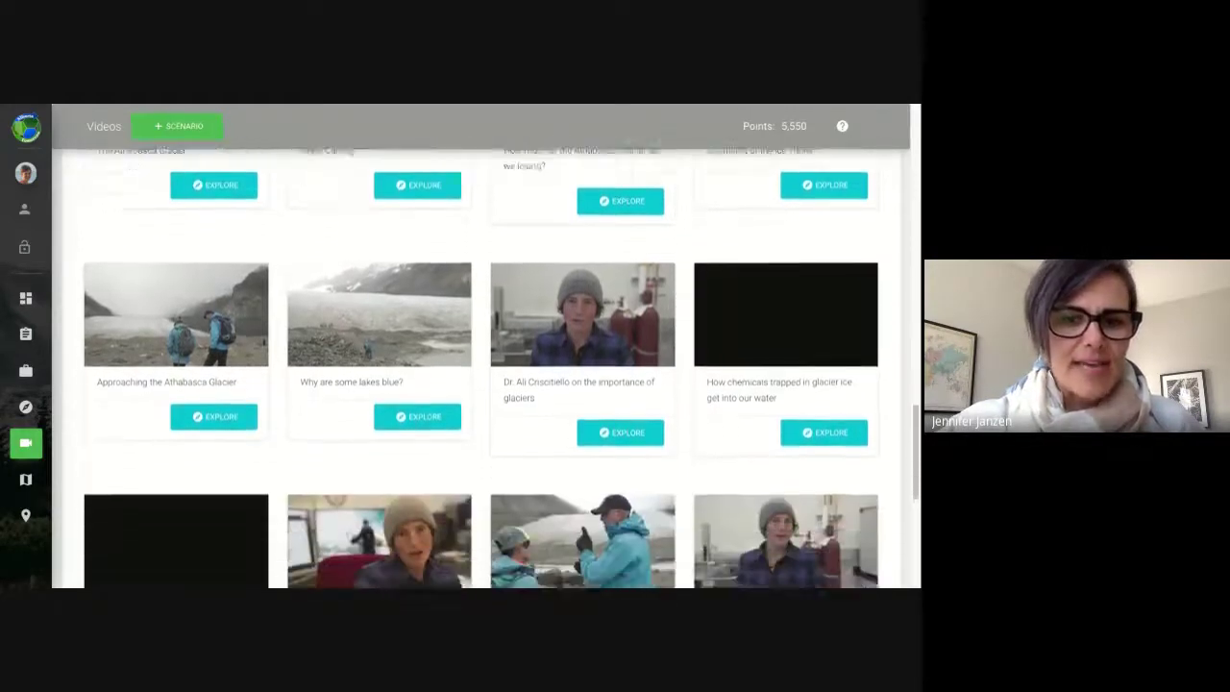
scroll(583, 384, down, 5)
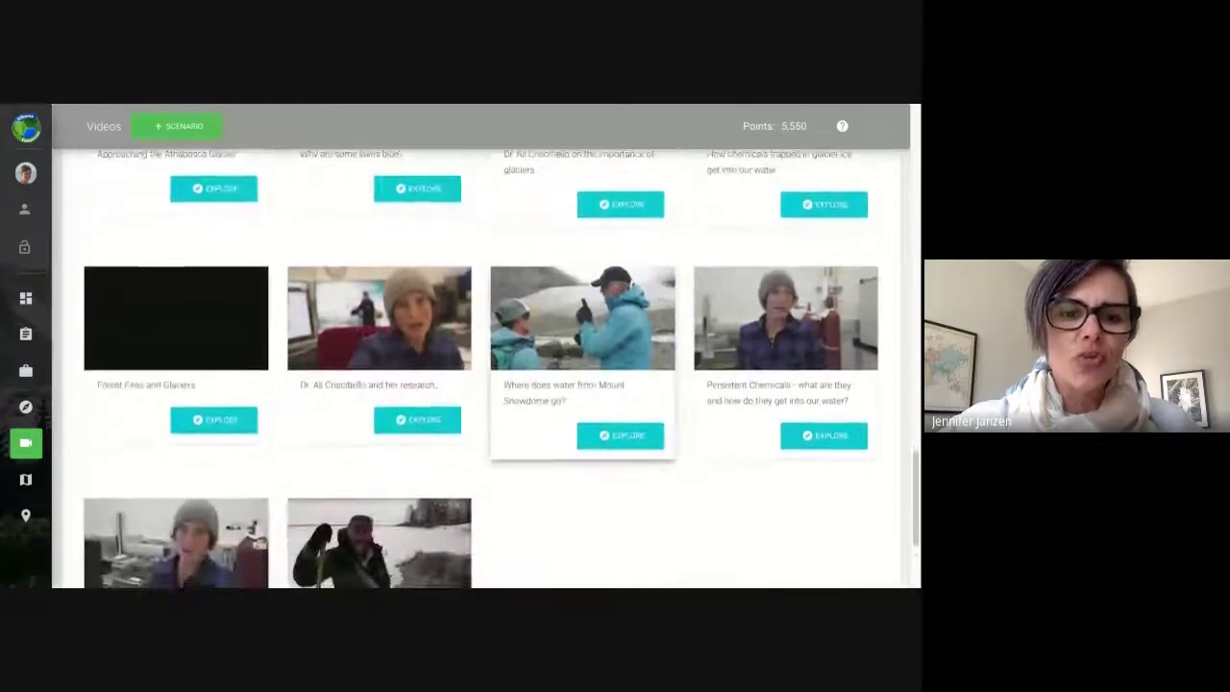
scroll(583, 385, down, 4)
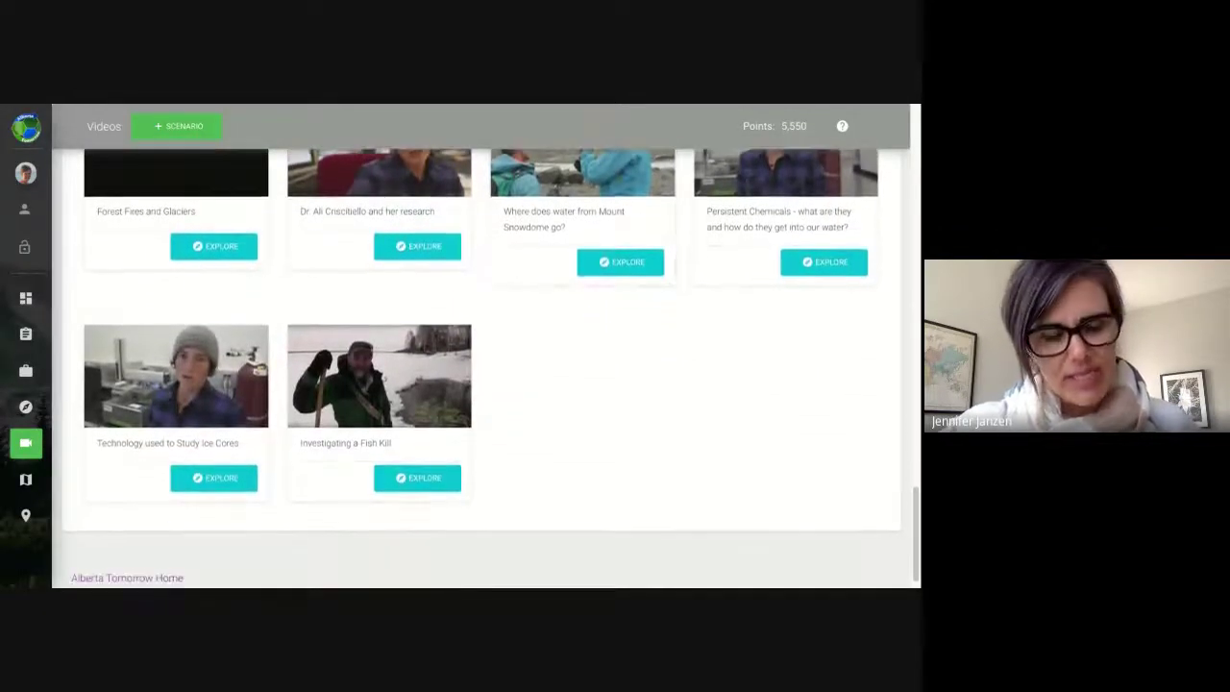
scroll(501, 365, down, 1)
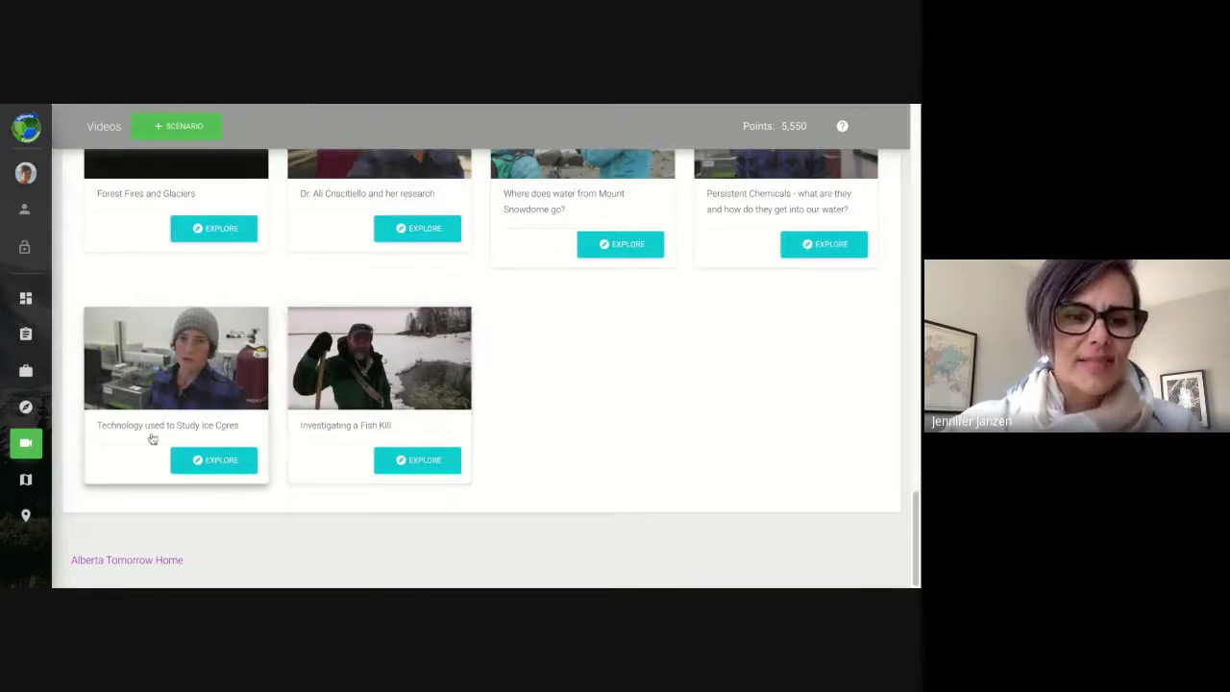
Open Observations and start recording a first observation, placing it on the map in the mountains west of Calgary
mouse_move(33, 490)
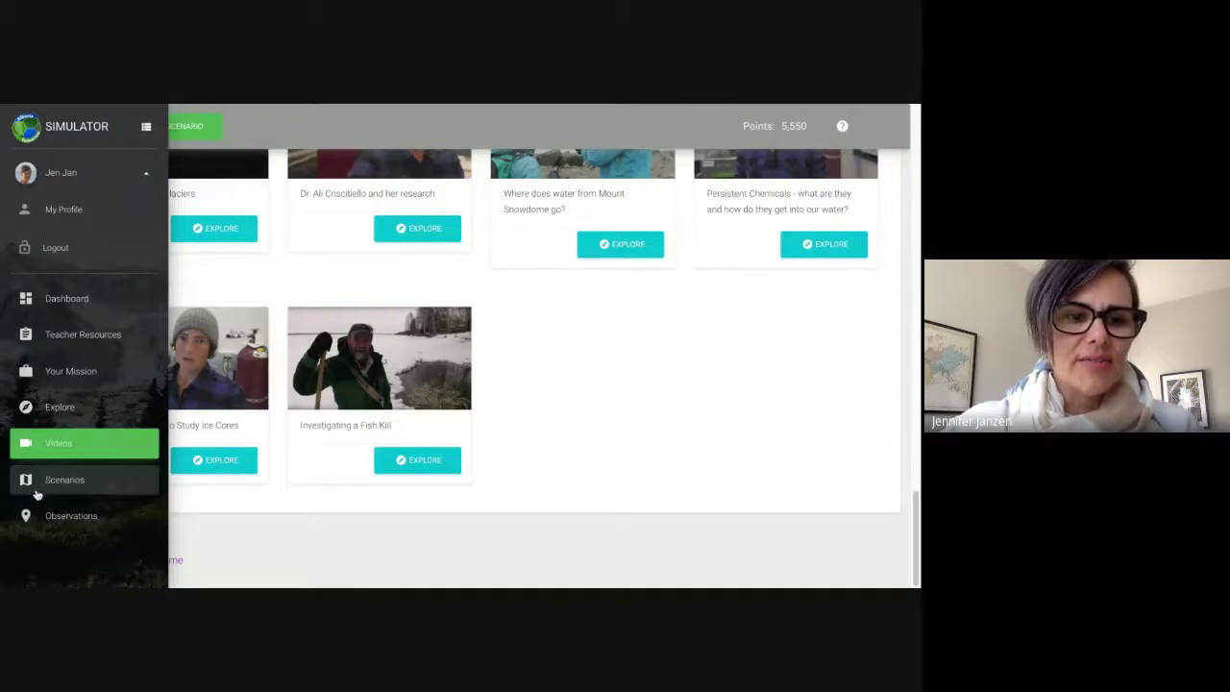
click(60, 519)
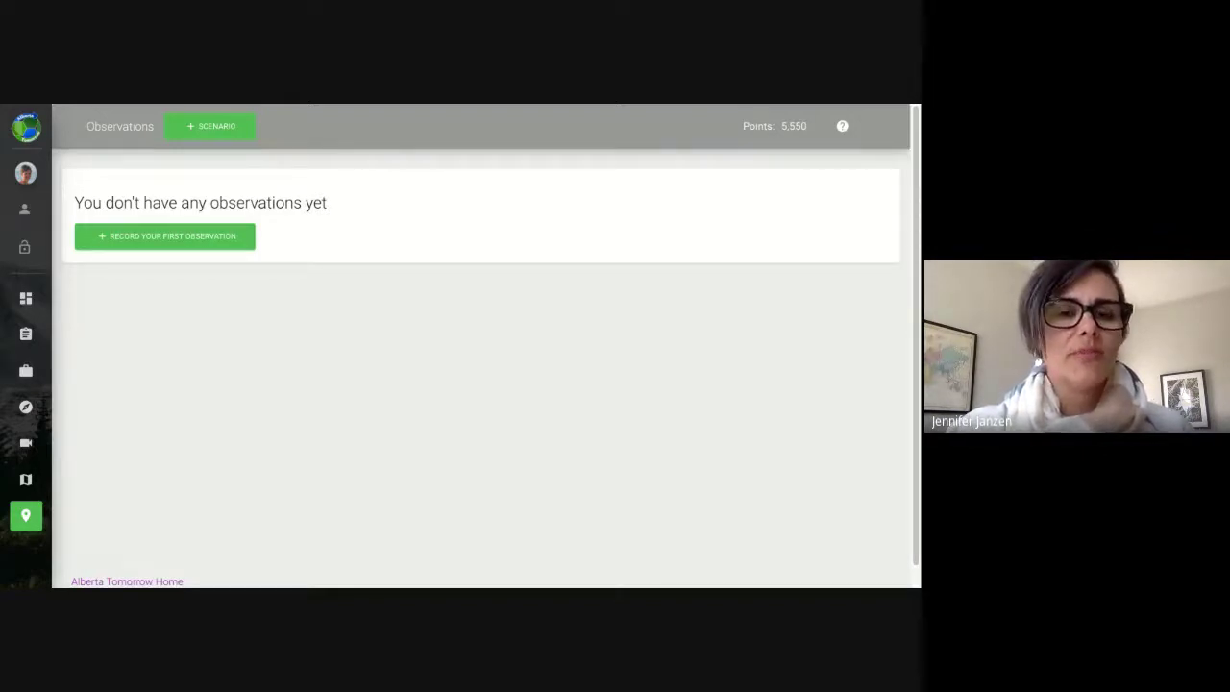
click(199, 240)
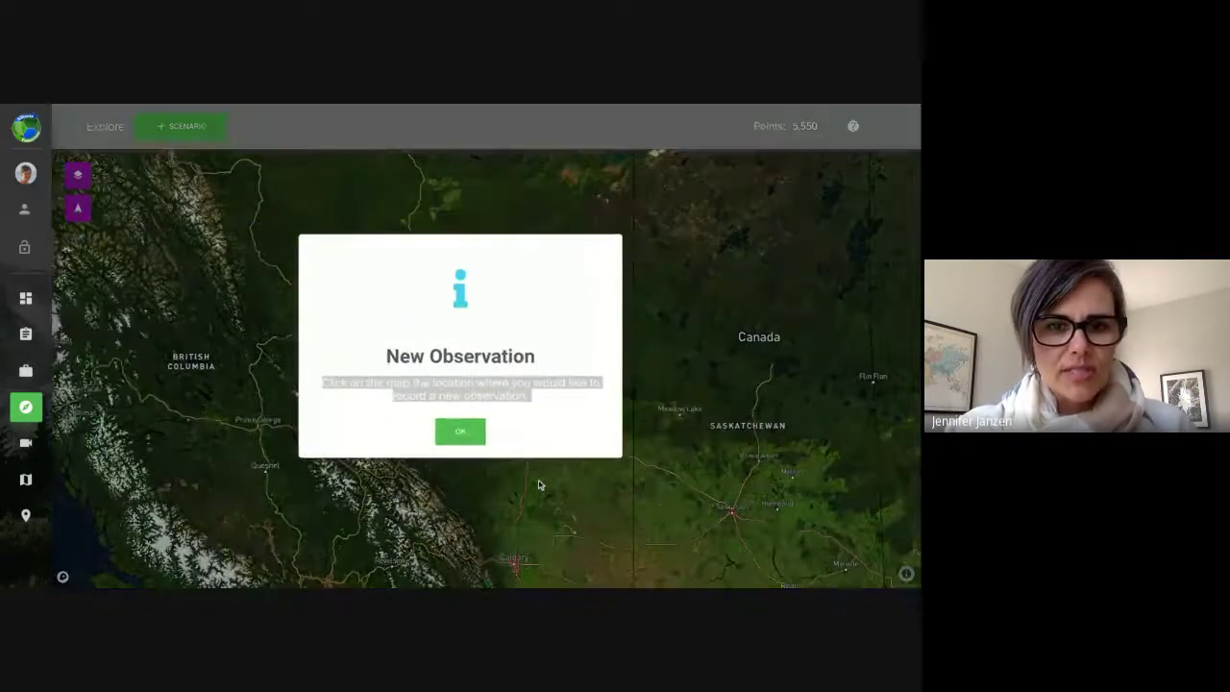
click(465, 431)
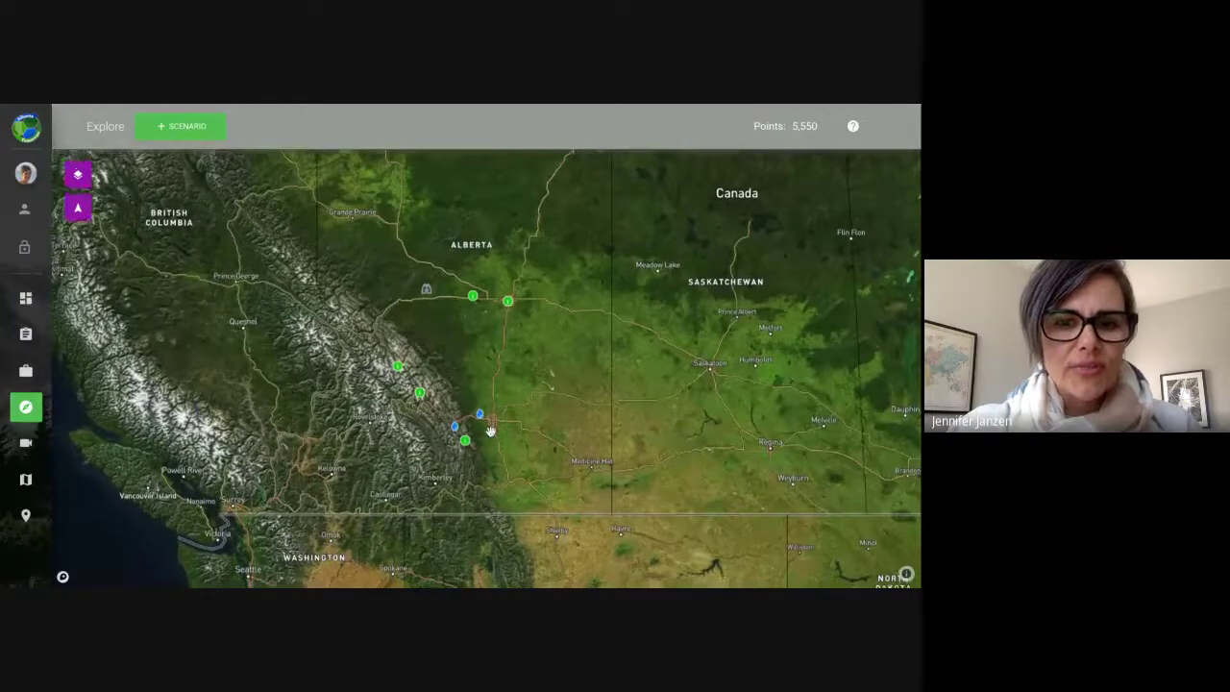
click(446, 346)
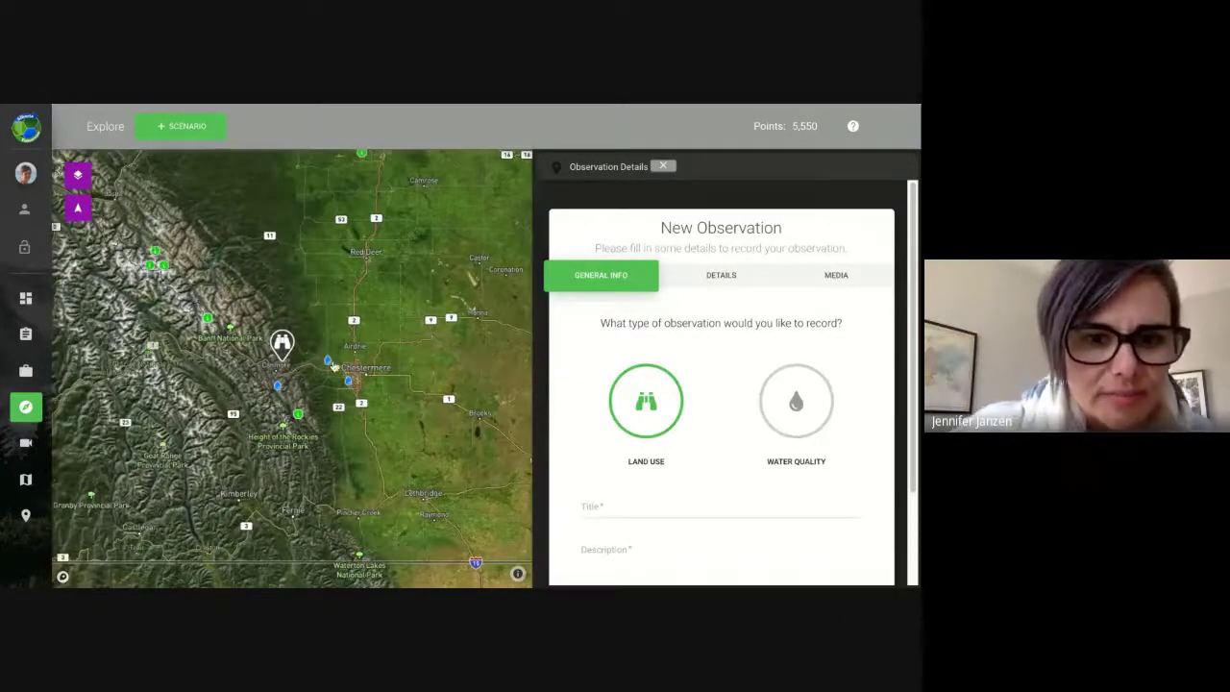
Open the existing water quality observation at Cochrane, Big Hill Creek Observation, and read through its photo and test results
click(330, 363)
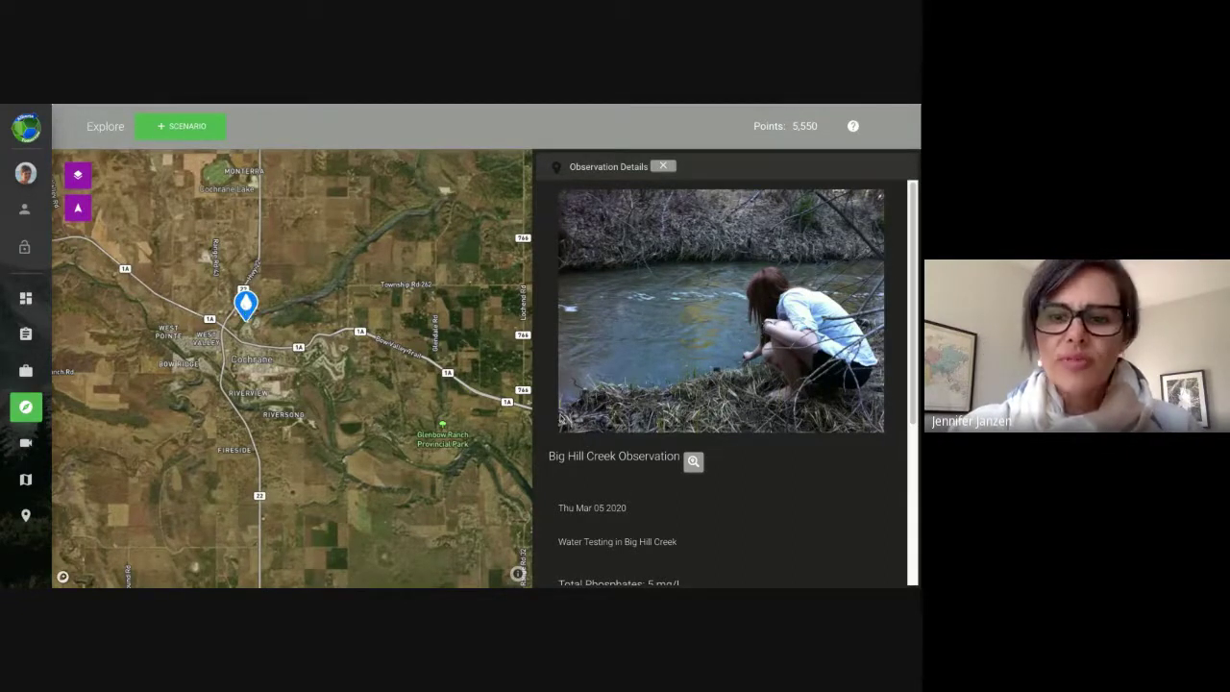
scroll(635, 439, down, 3)
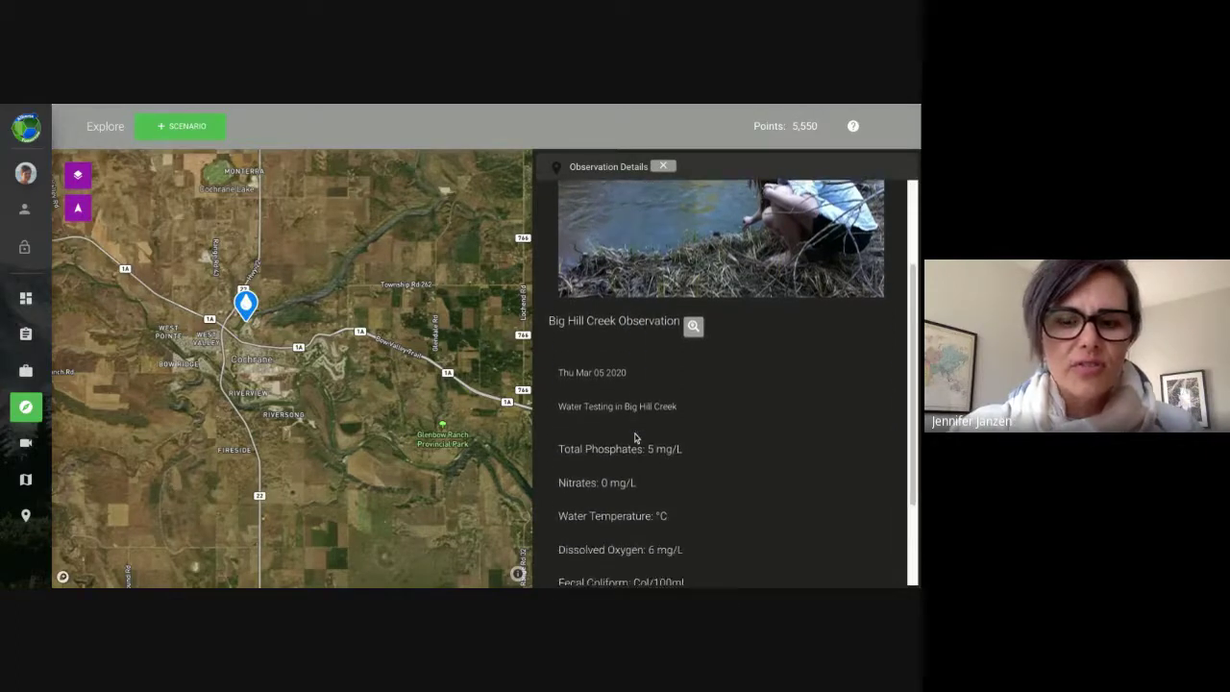
scroll(721, 384, down, 1)
scroll(721, 385, up, 3)
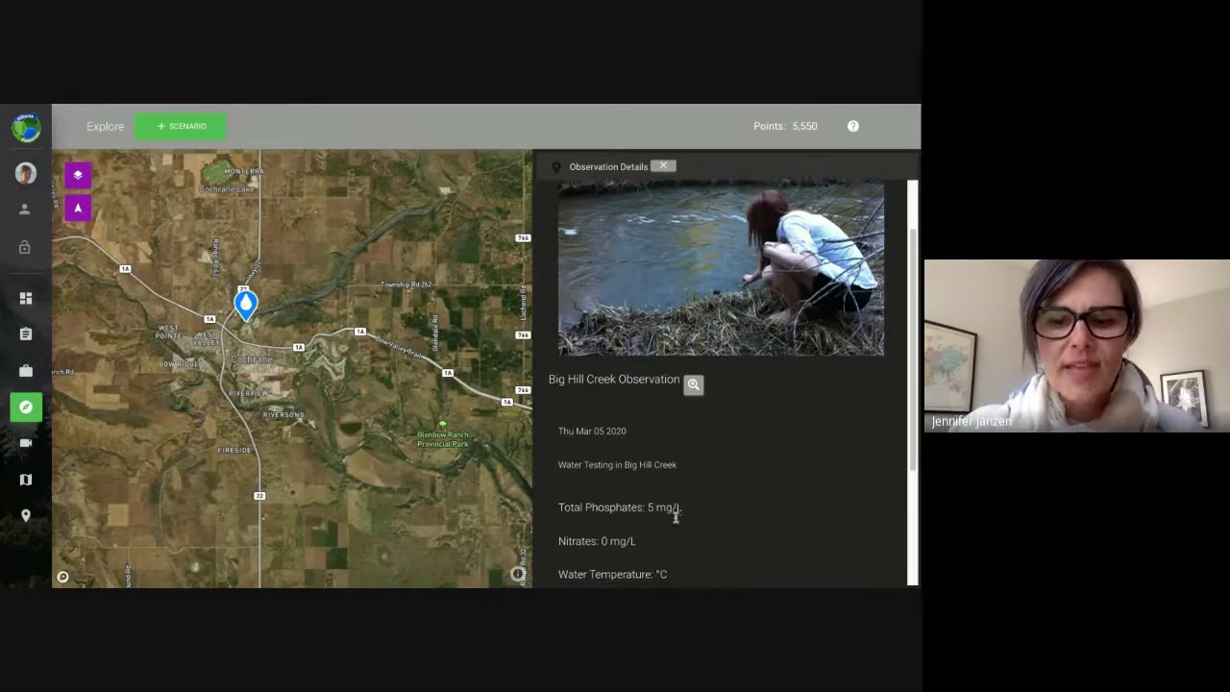
scroll(673, 510, down, 4)
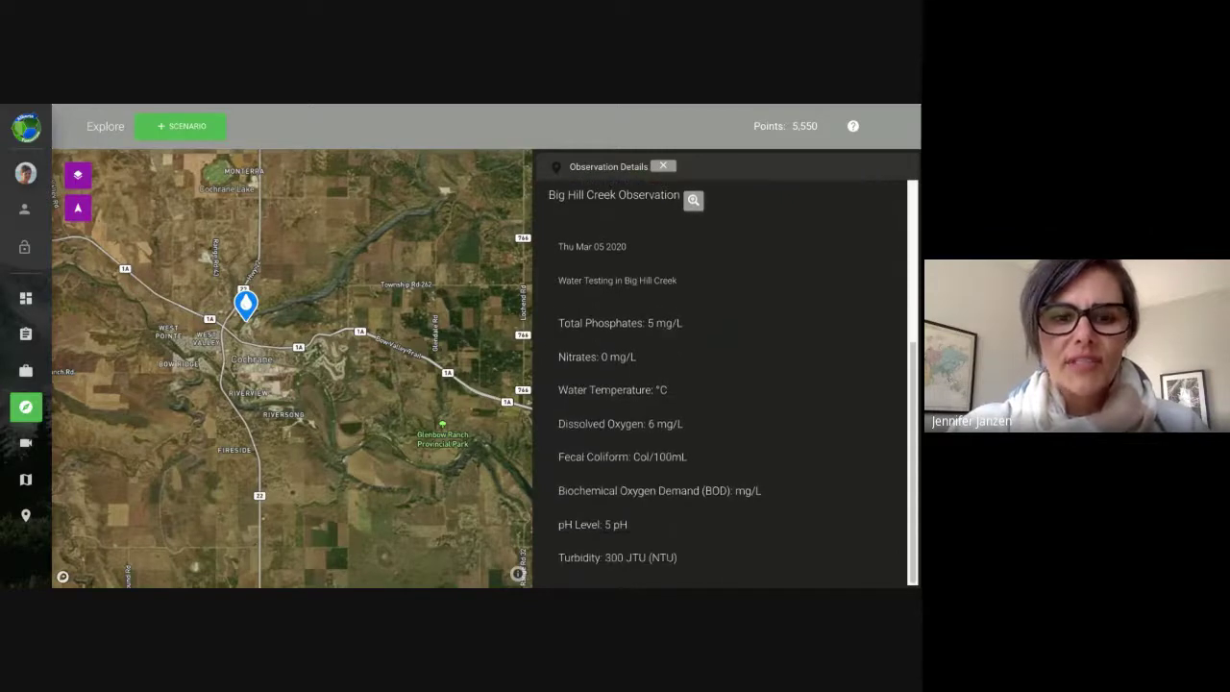
scroll(738, 367, up, 5)
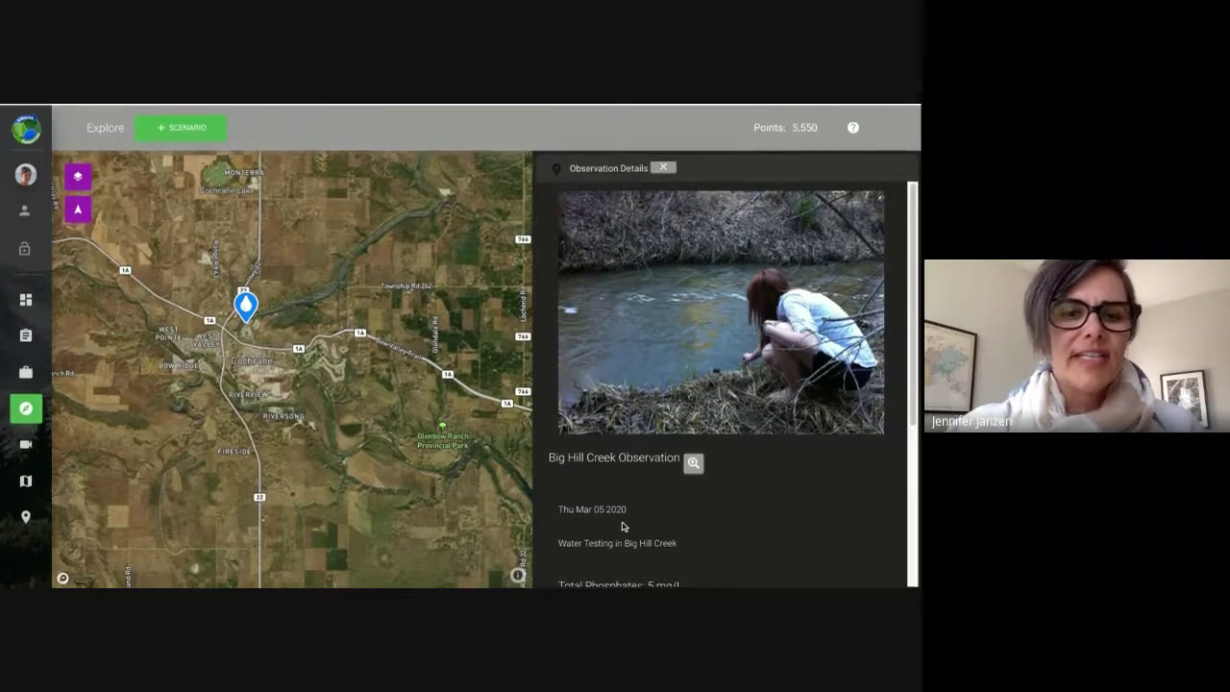
Widen the map around the Big Hill Creek observation to survey southern Alberta and the neighbouring observation markers
scroll(186, 375, down, 4)
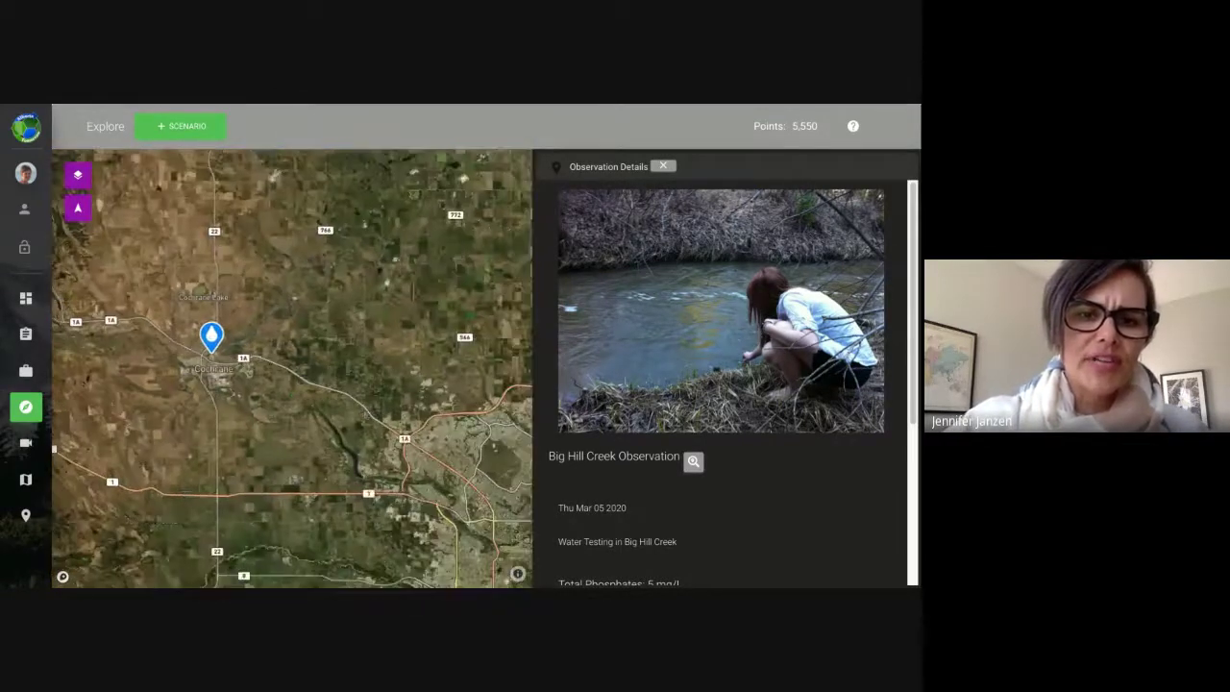
scroll(192, 375, down, 3)
scroll(186, 377, down, 4)
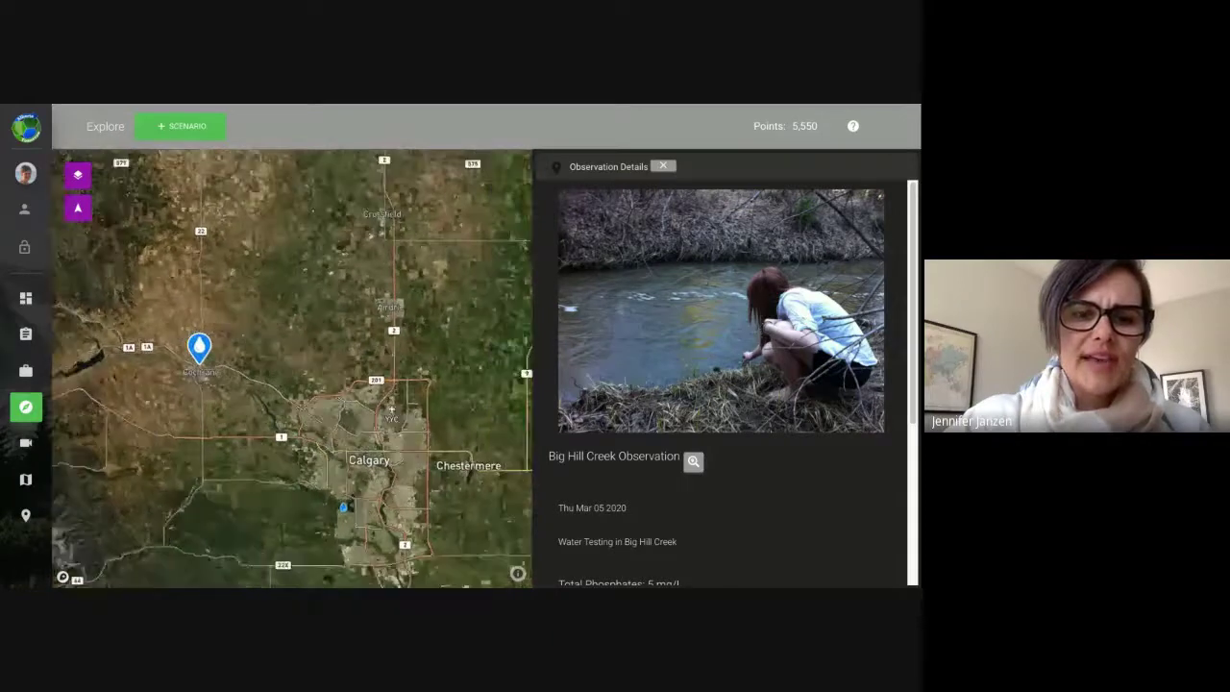
scroll(193, 370, down, 3)
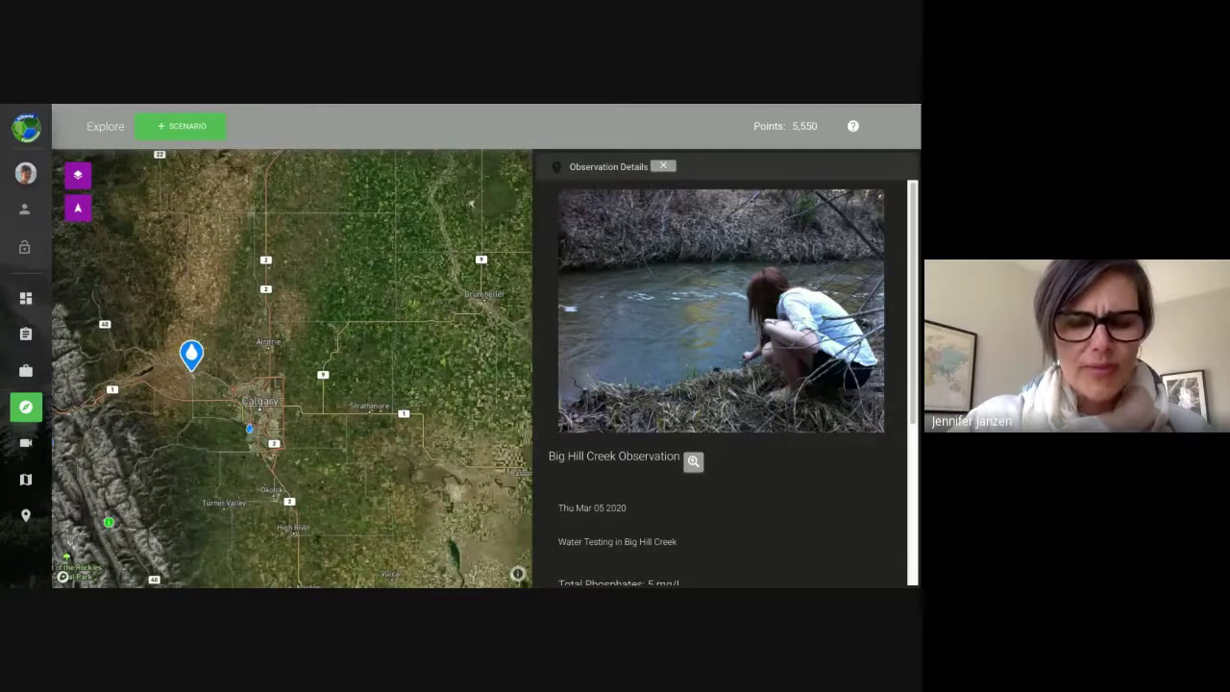
scroll(189, 358, down, 4)
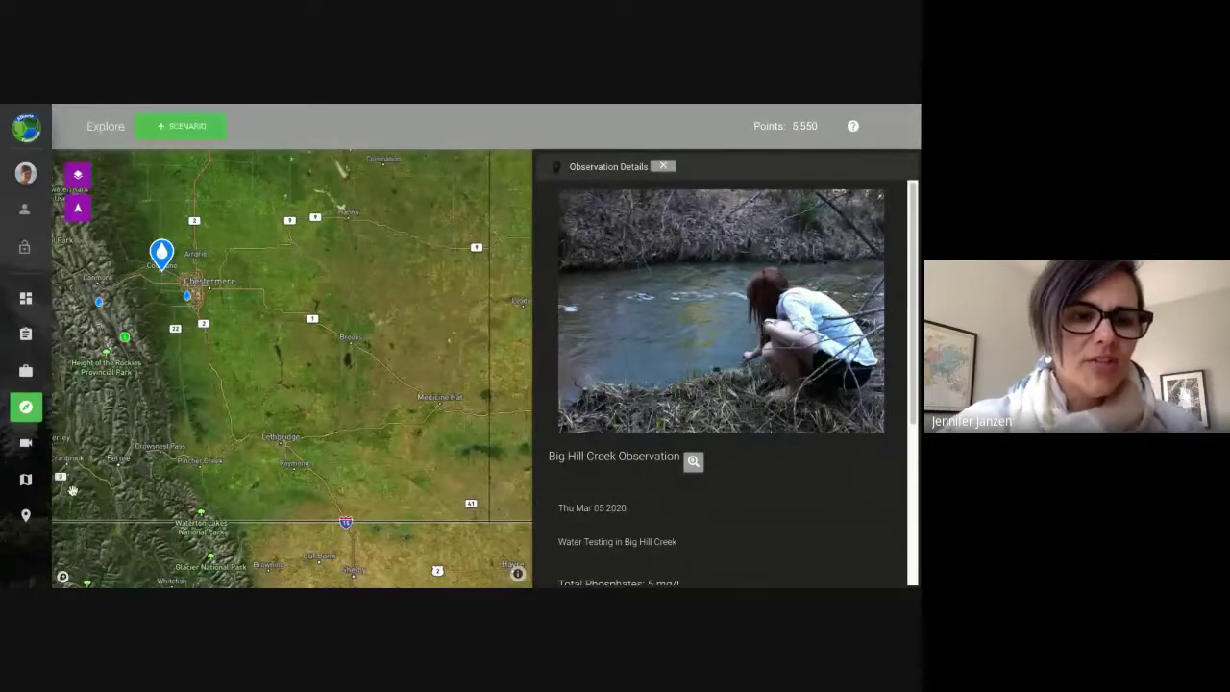
From the Scenarios page, create a new scenario with the Historic simulation type and the title "Historic Bow"
mouse_move(29, 483)
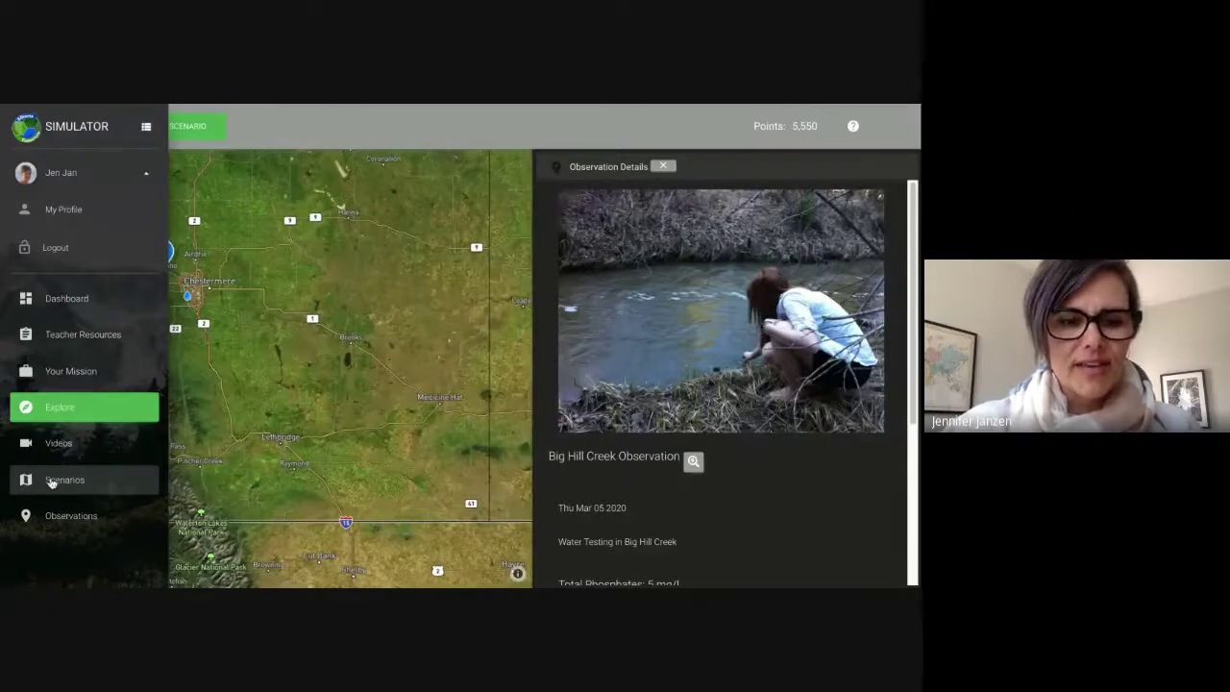
click(52, 480)
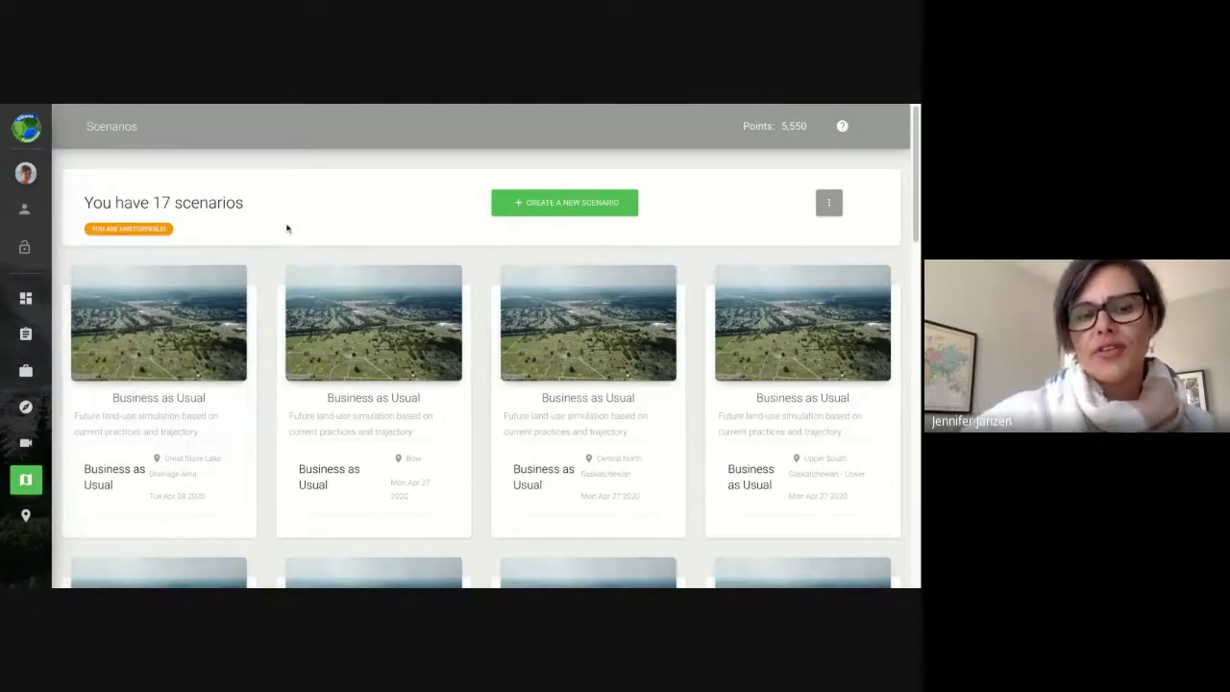
click(584, 204)
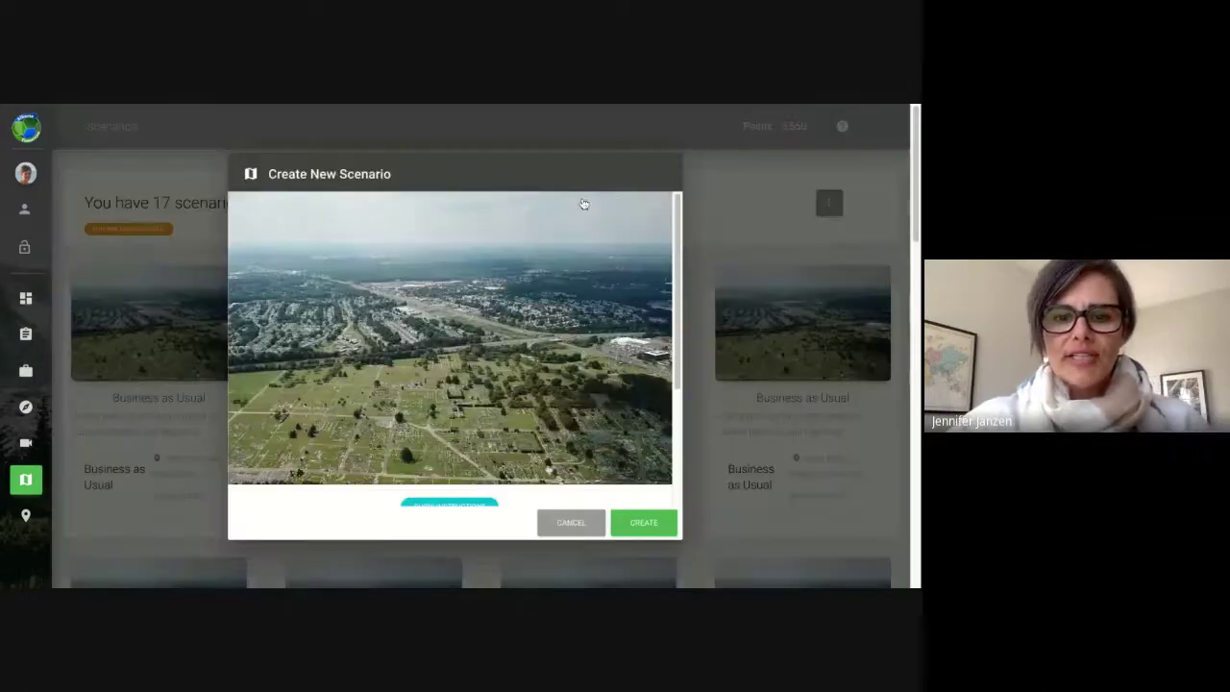
scroll(541, 301, down, 4)
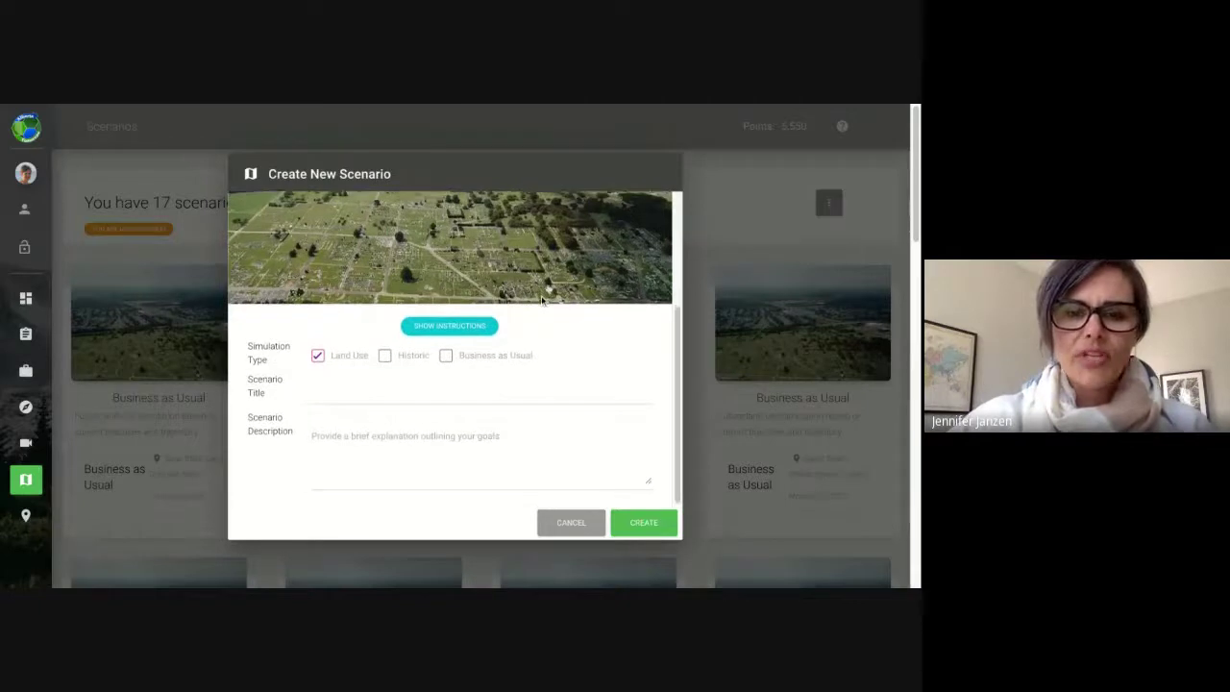
click(385, 357)
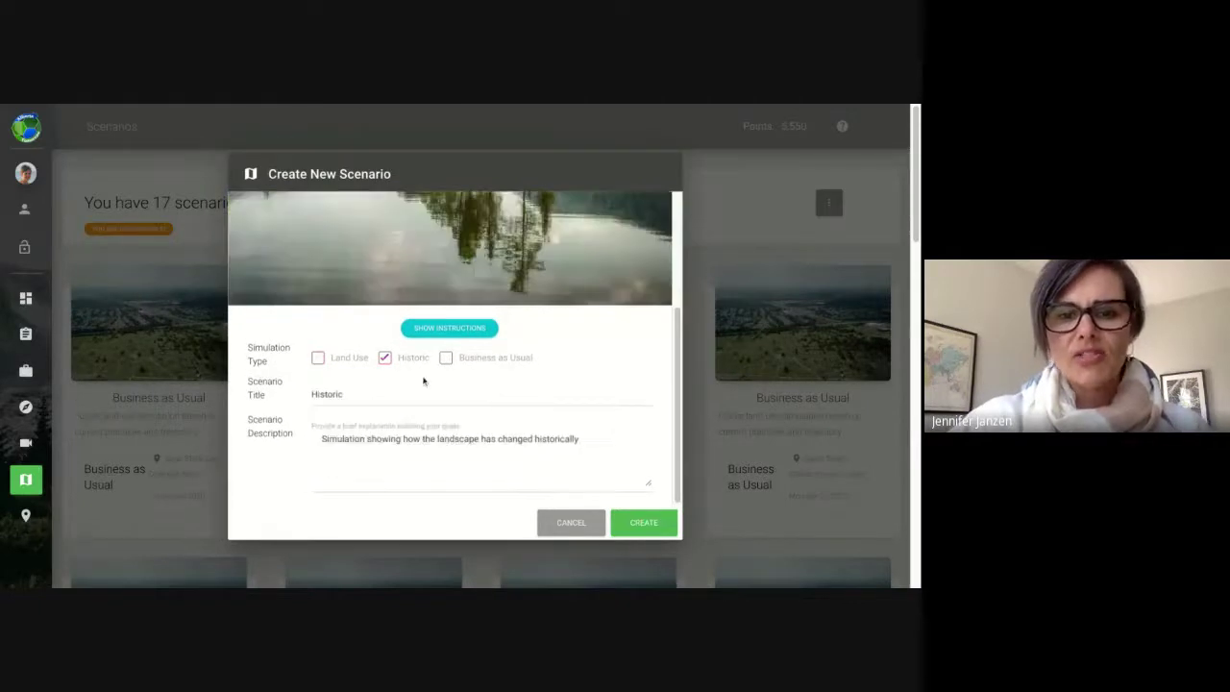
click(343, 394)
text(La)
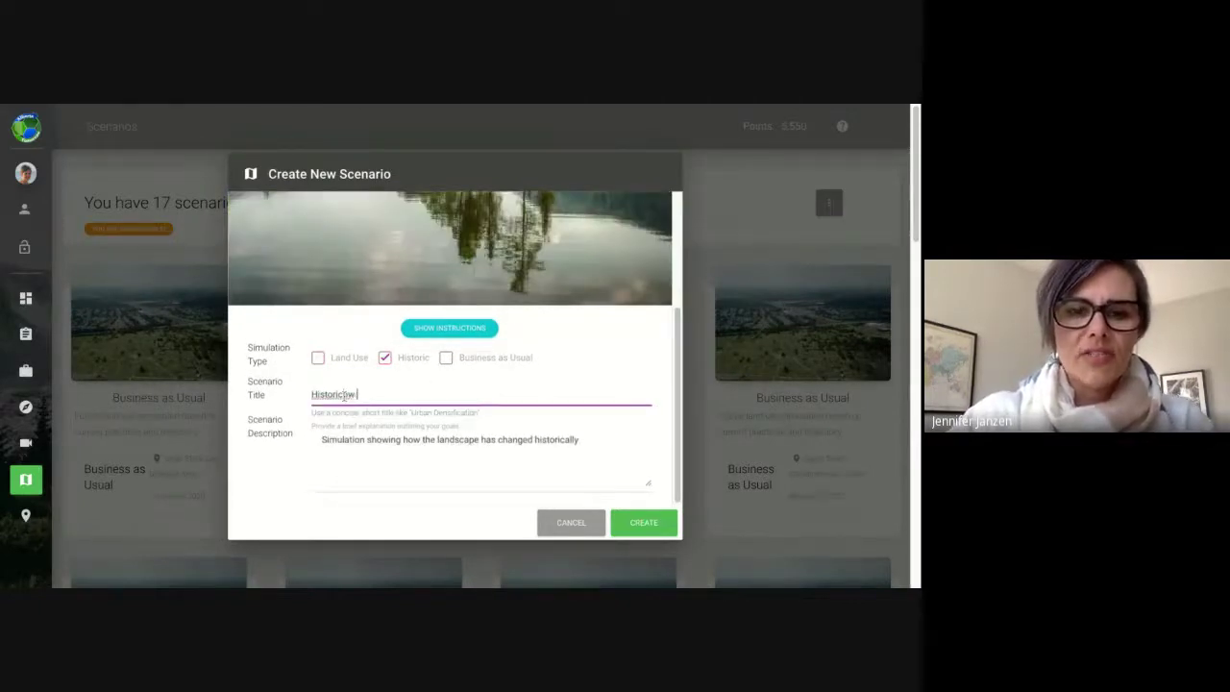
key(BackSpace)
key(BackSpace)
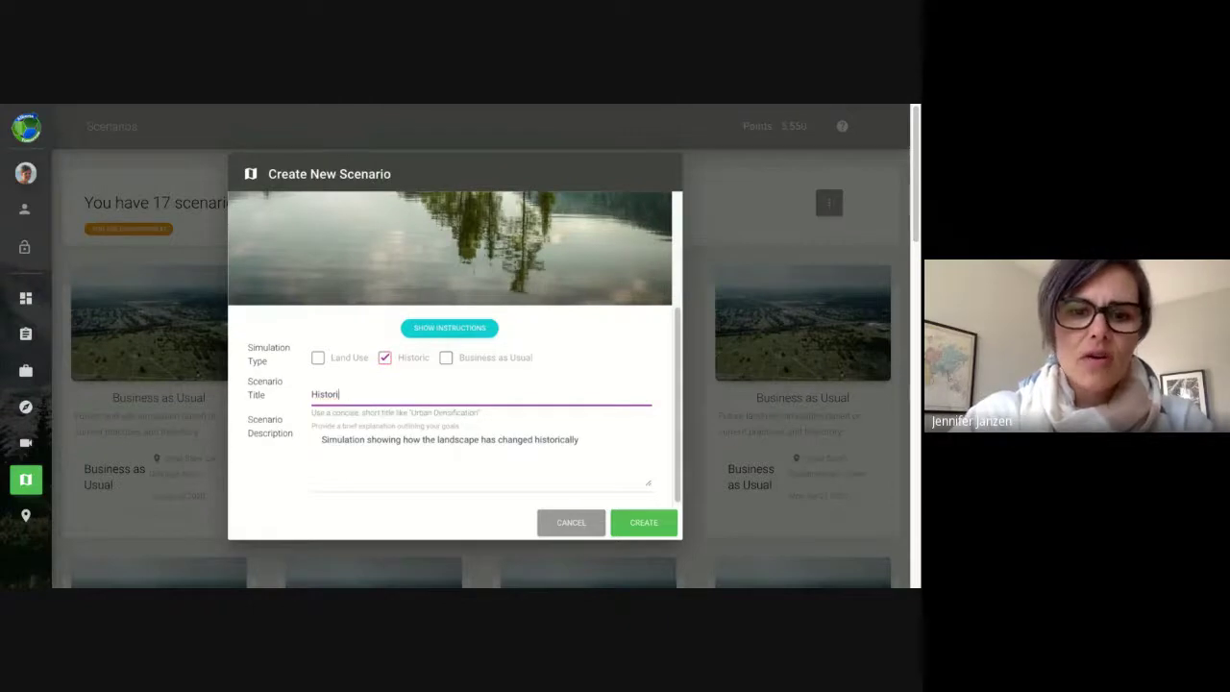
text(Bow)
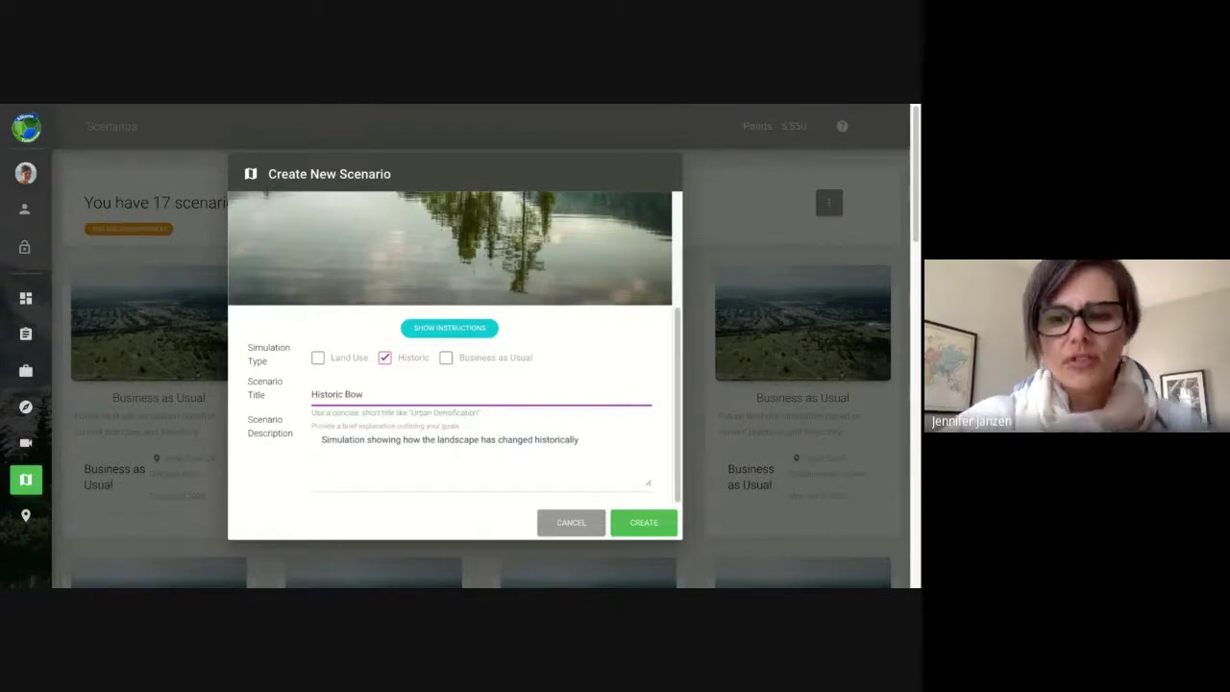
click(647, 525)
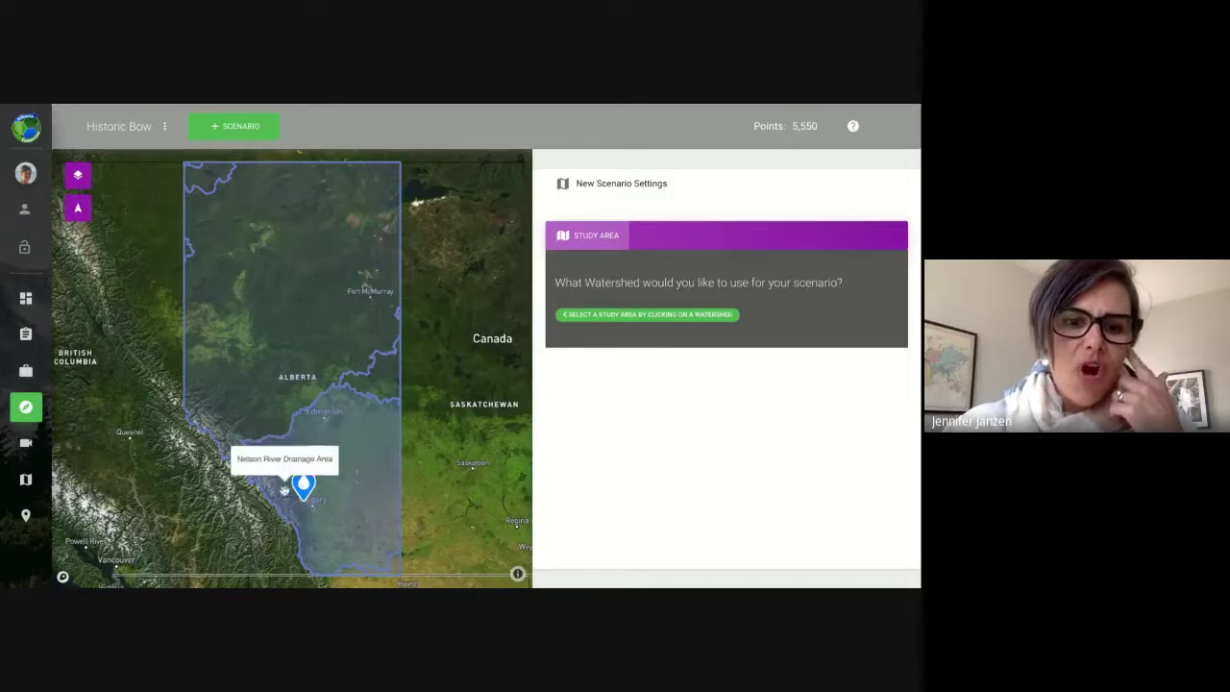
Choose the Bow sub-watershed within the Nelson River Drainage Area as the study area and run the historic scenario
click(280, 494)
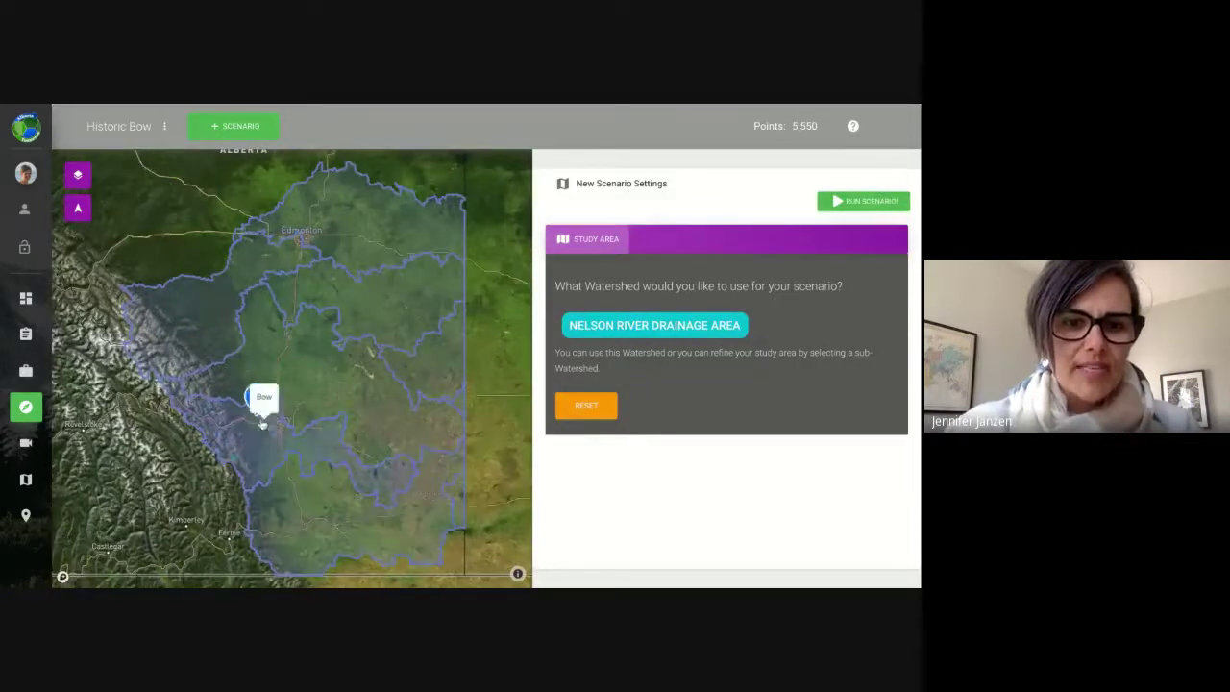
click(256, 443)
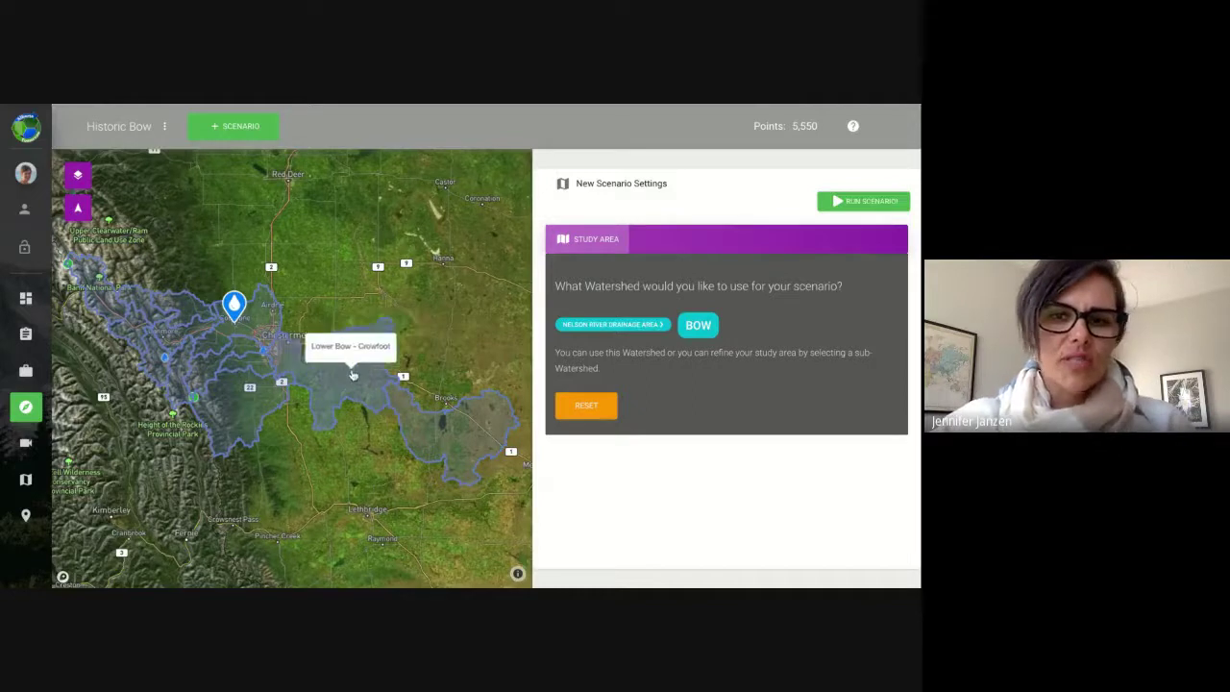
click(865, 201)
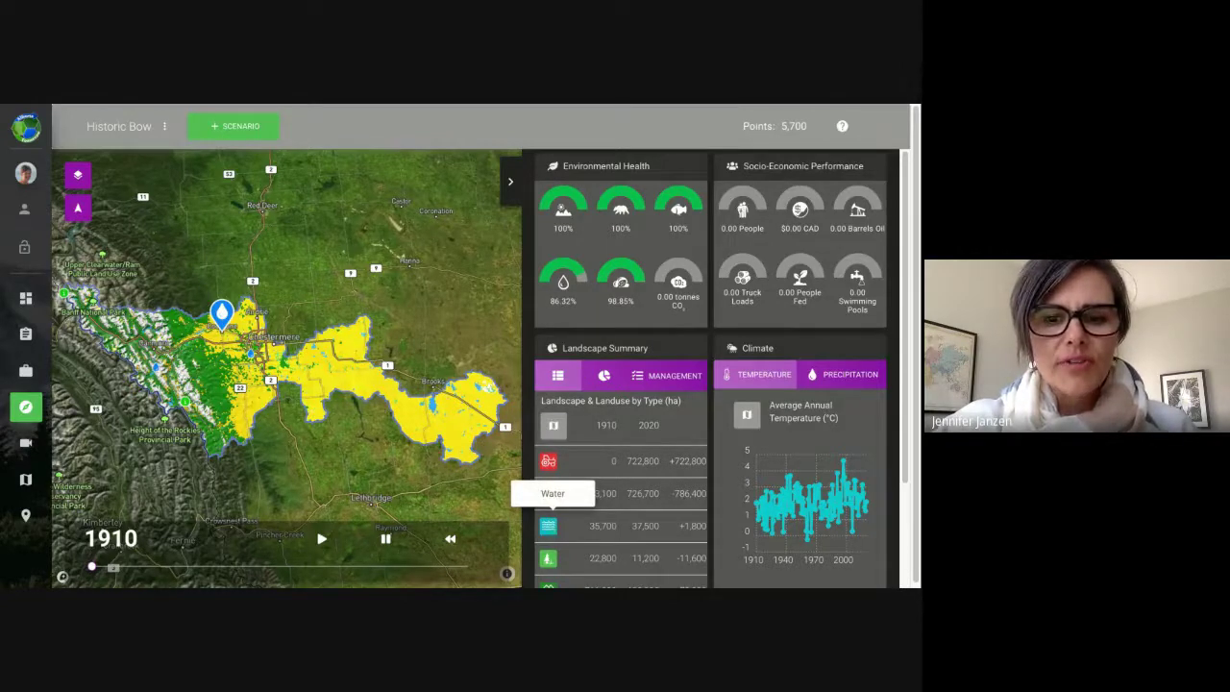
Examine the Bow watershed's land use by type for 1910 and 2020 alongside the map and the indicator gauges
scroll(550, 528, down, 1)
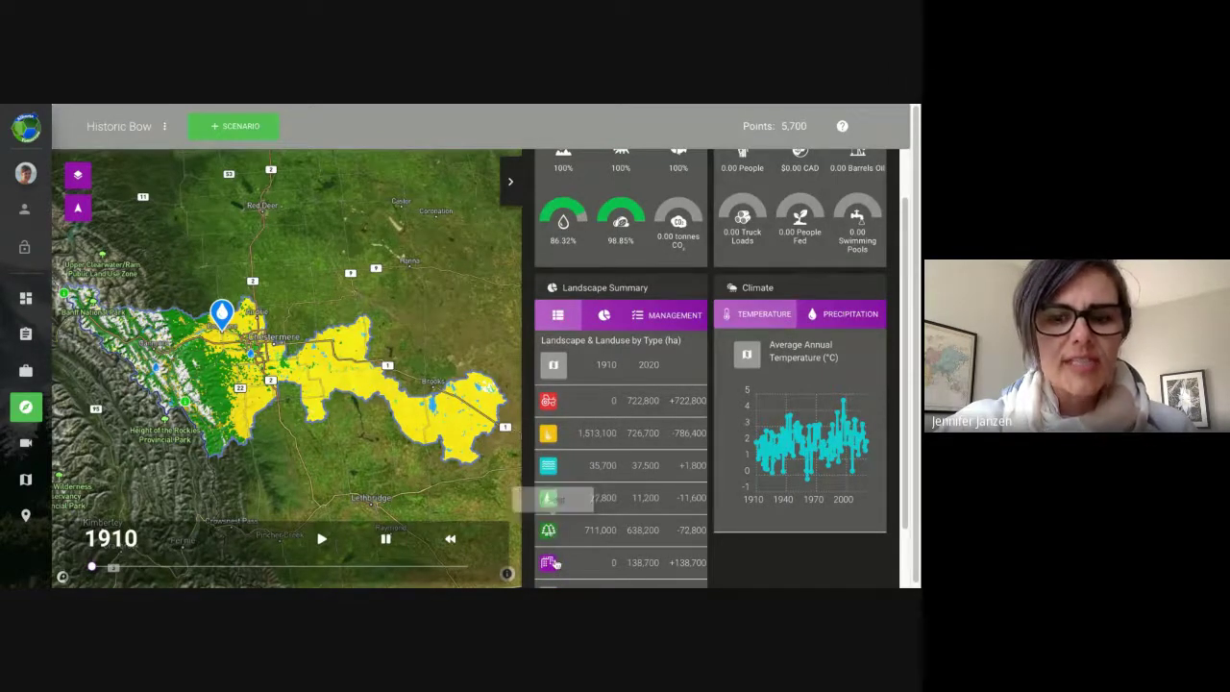
scroll(556, 564, down, 1)
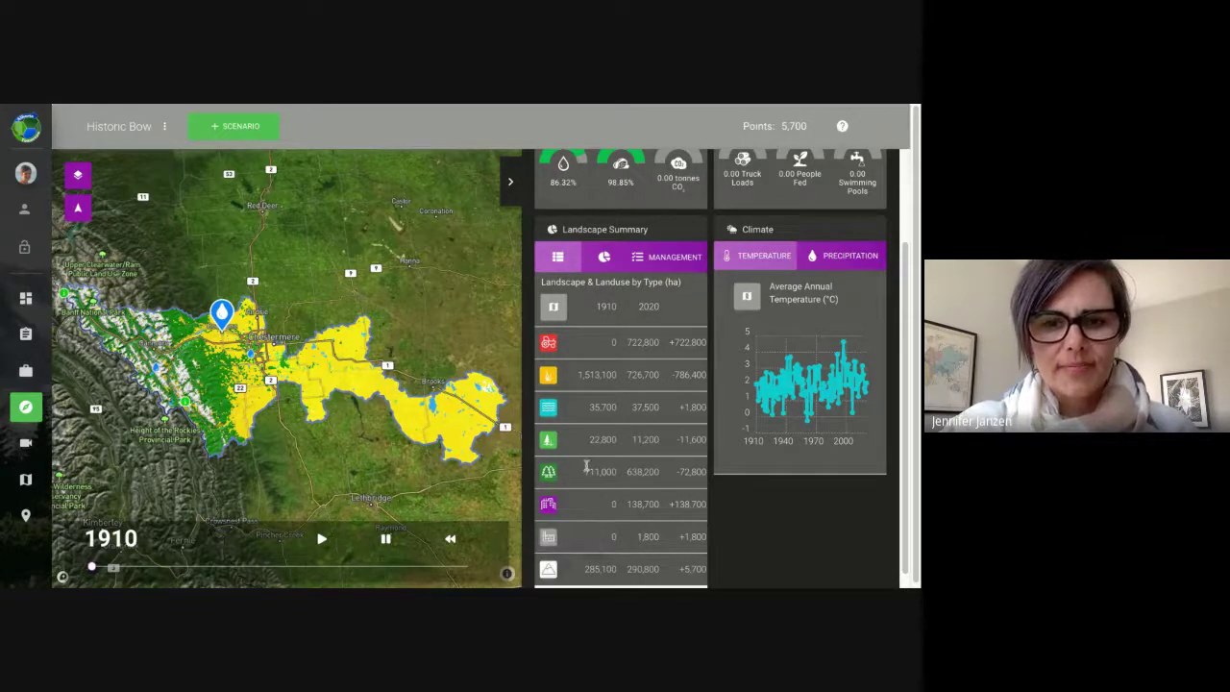
scroll(586, 469, up, 2)
scroll(586, 469, up, 1)
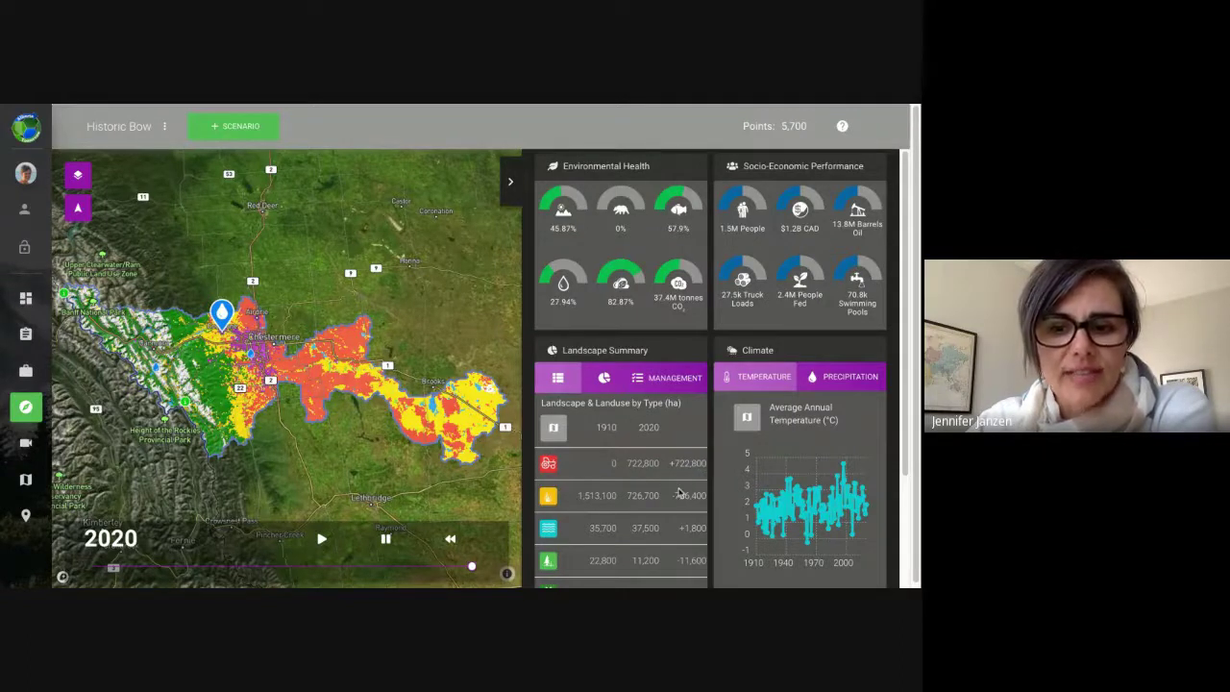
scroll(682, 491, down, 3)
scroll(679, 492, down, 1)
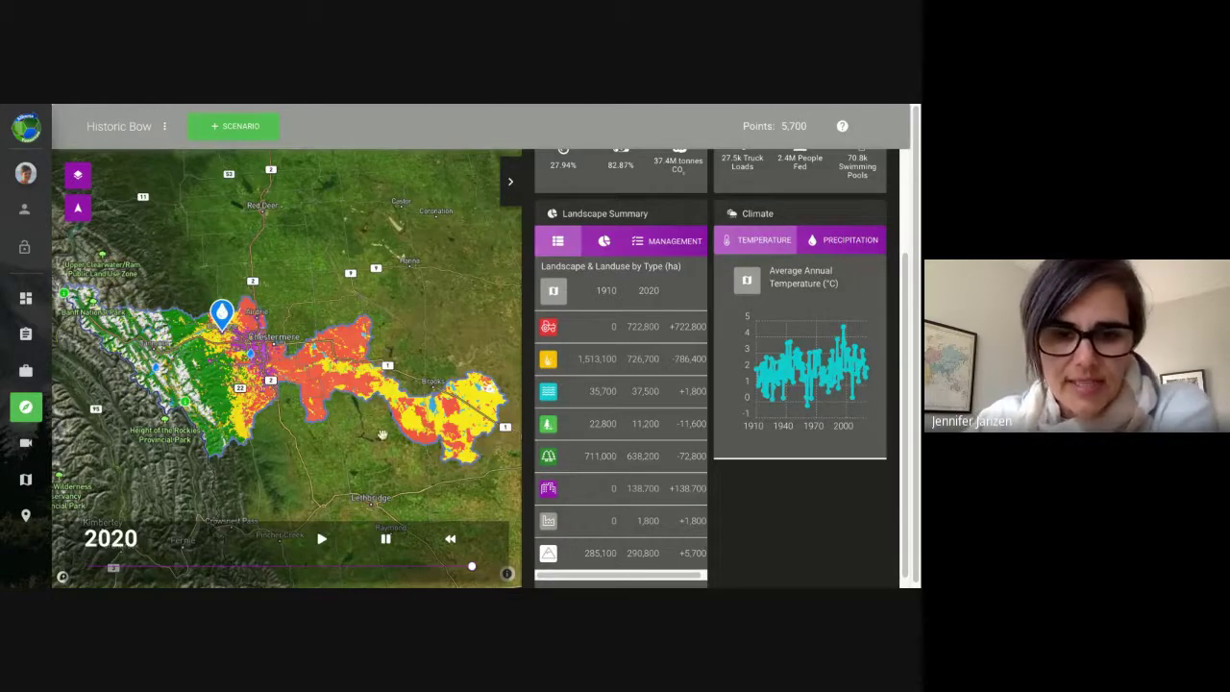
scroll(595, 473, up, 1)
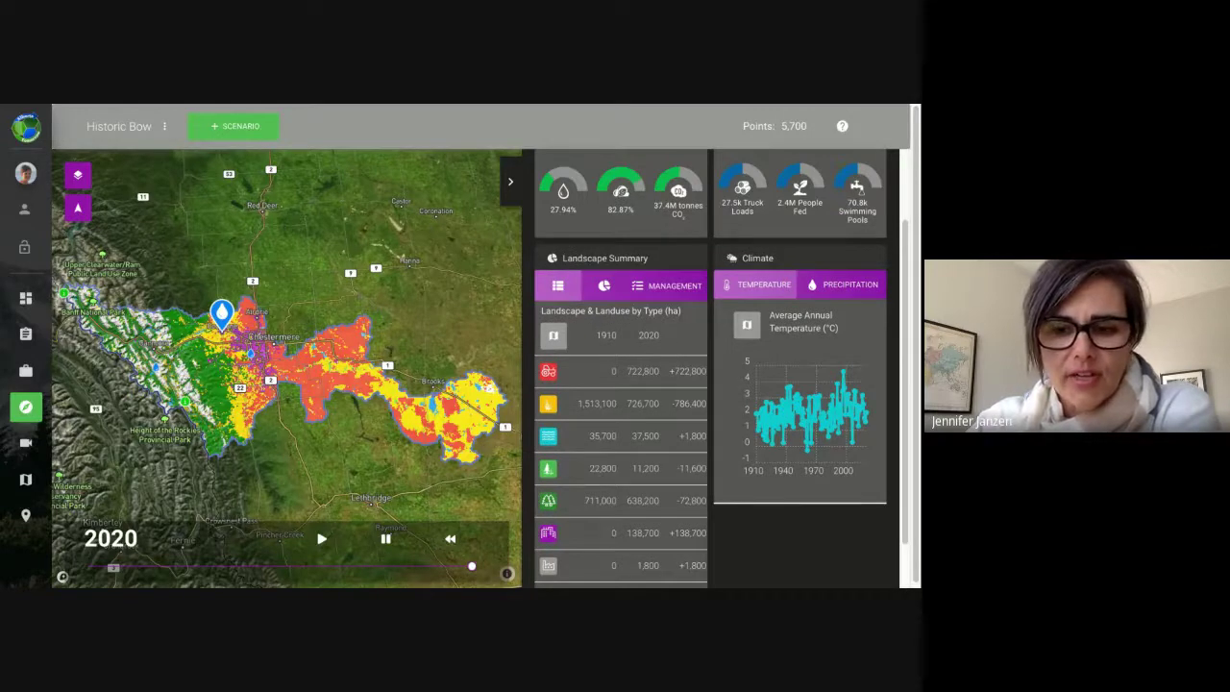
scroll(711, 365, up, 2)
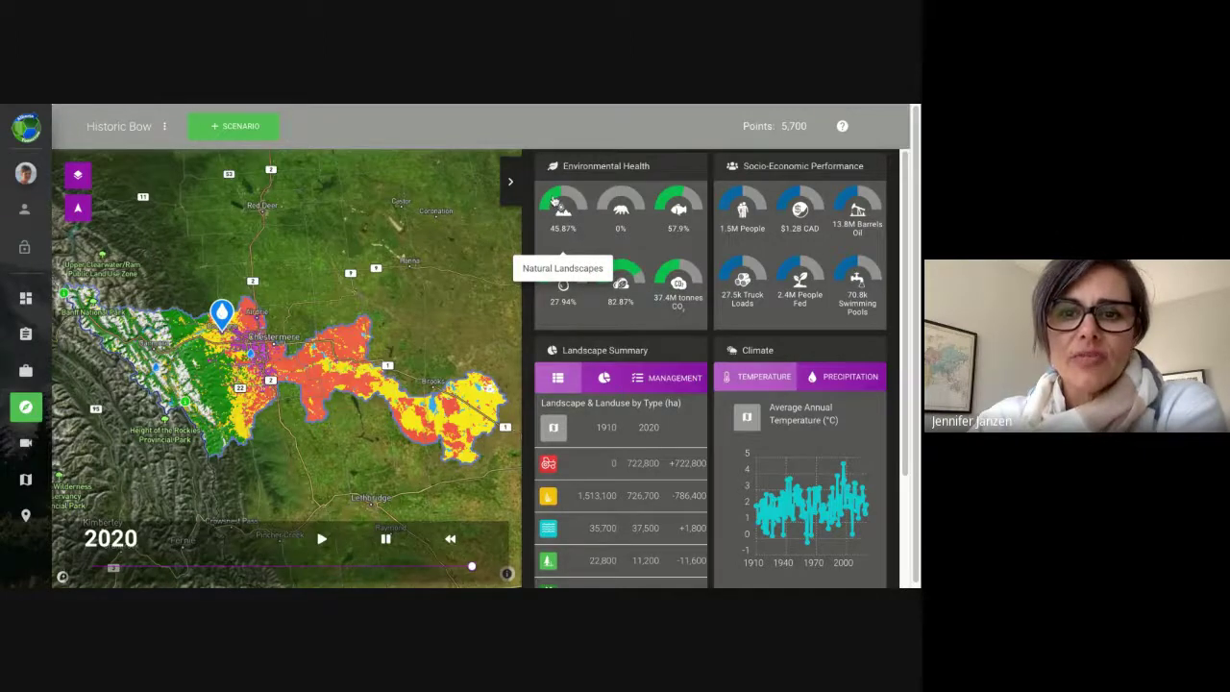
Read the Natural Landscapes indicator's explanation, close it and look over the landscape summary again
click(555, 198)
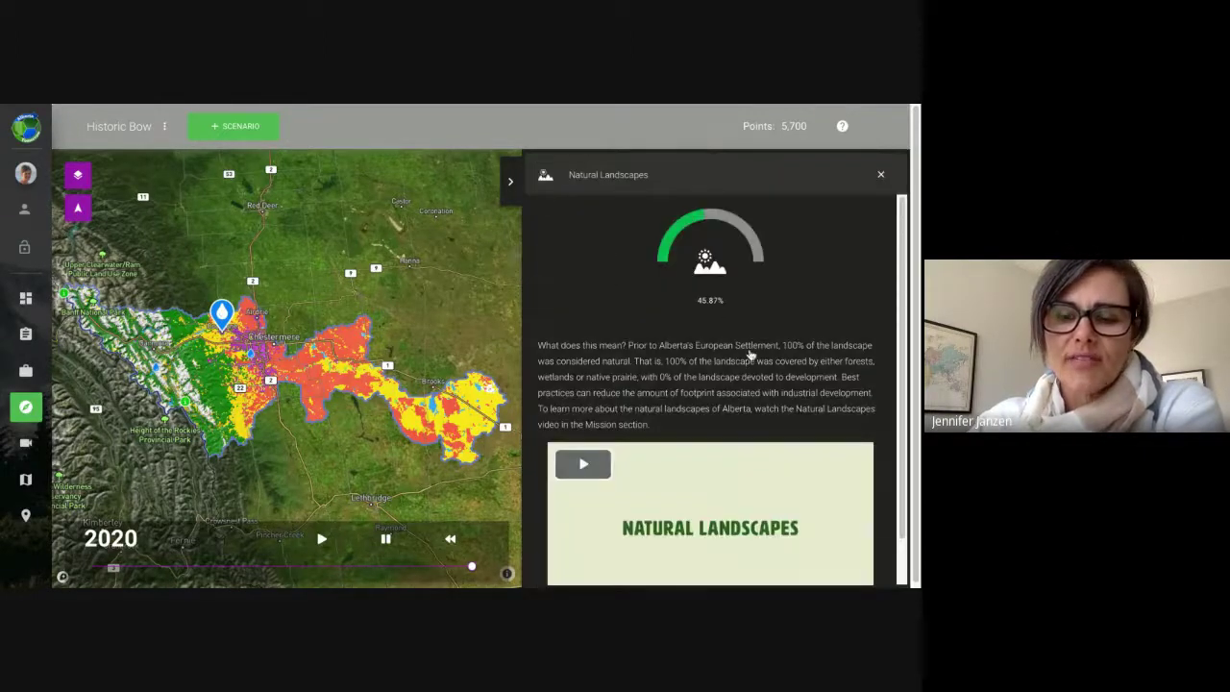
scroll(753, 392, down, 1)
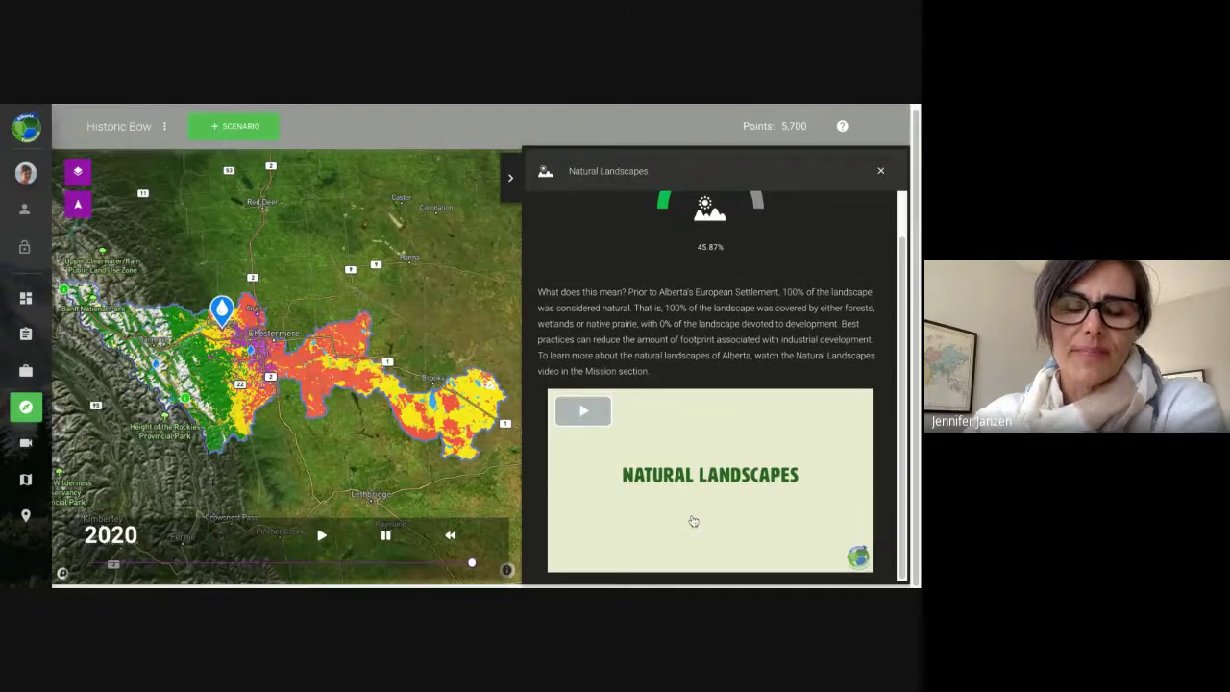
click(882, 173)
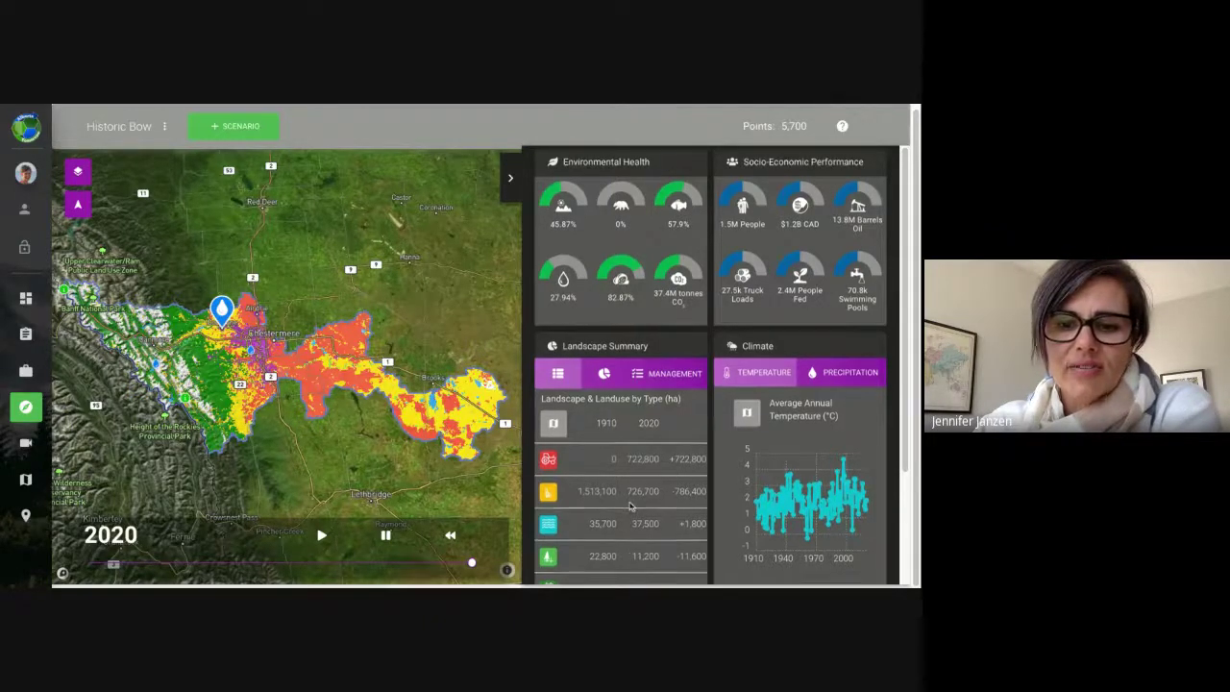
scroll(631, 507, down, 1)
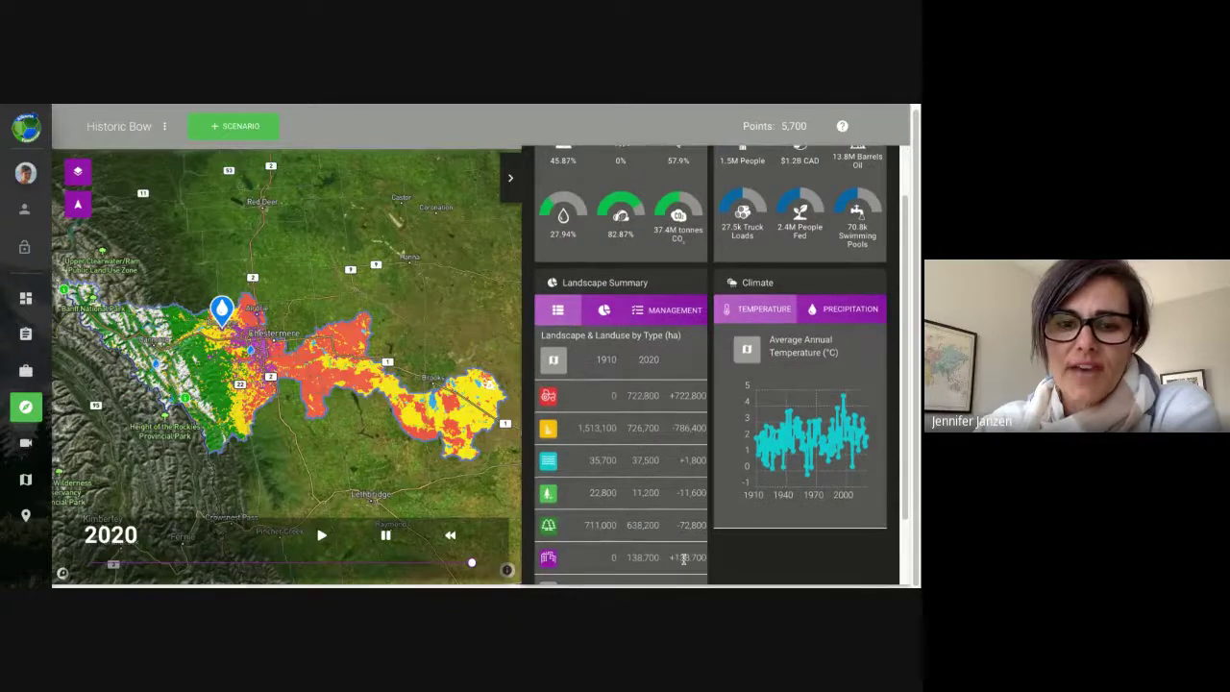
scroll(577, 288, up, 1)
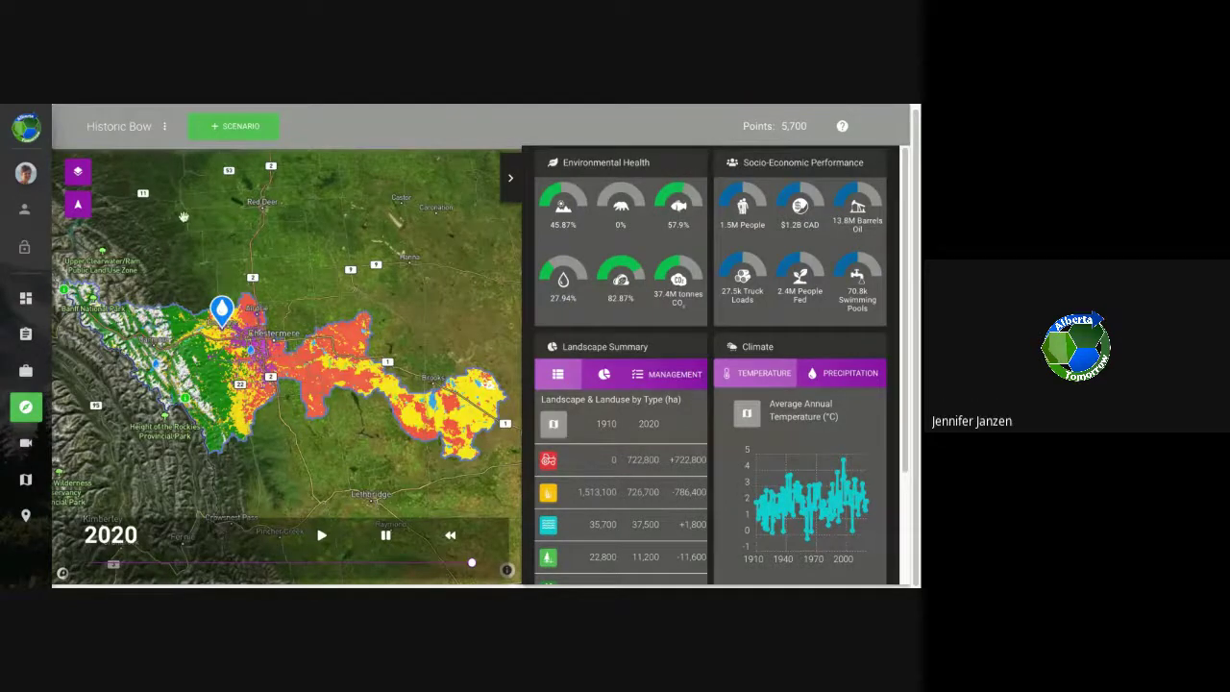
Create another scenario with the Business as Usual simulation type and the title "Business as Usual Bow"
click(236, 130)
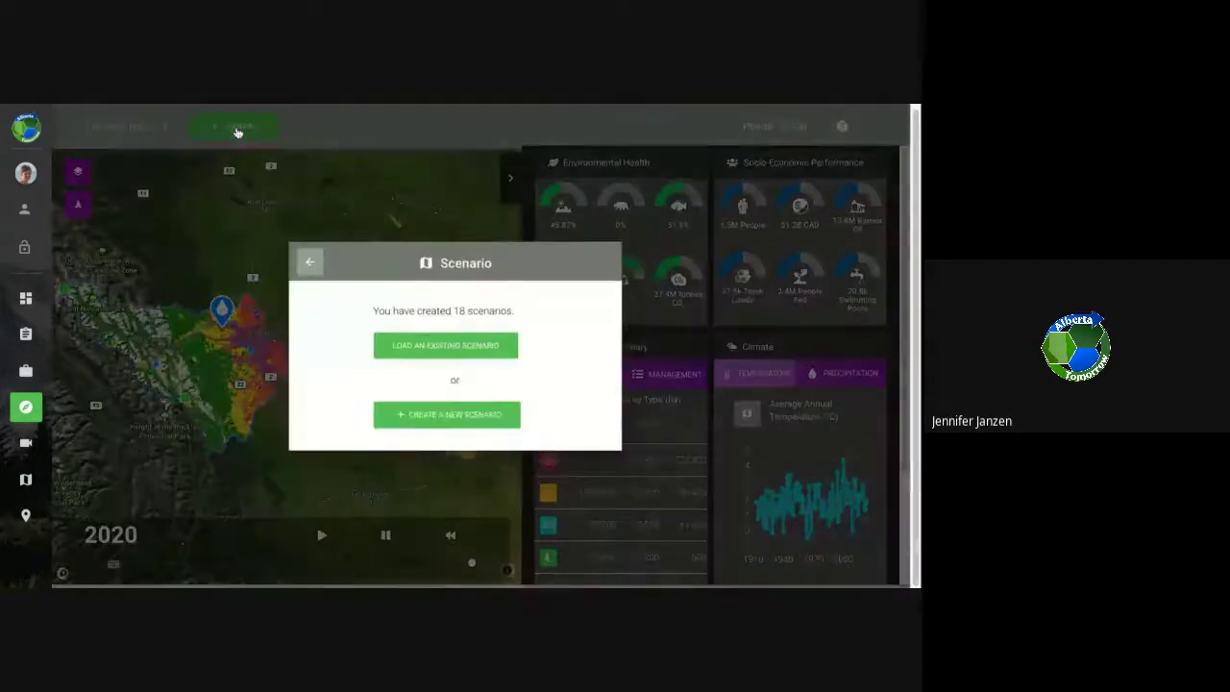
click(470, 411)
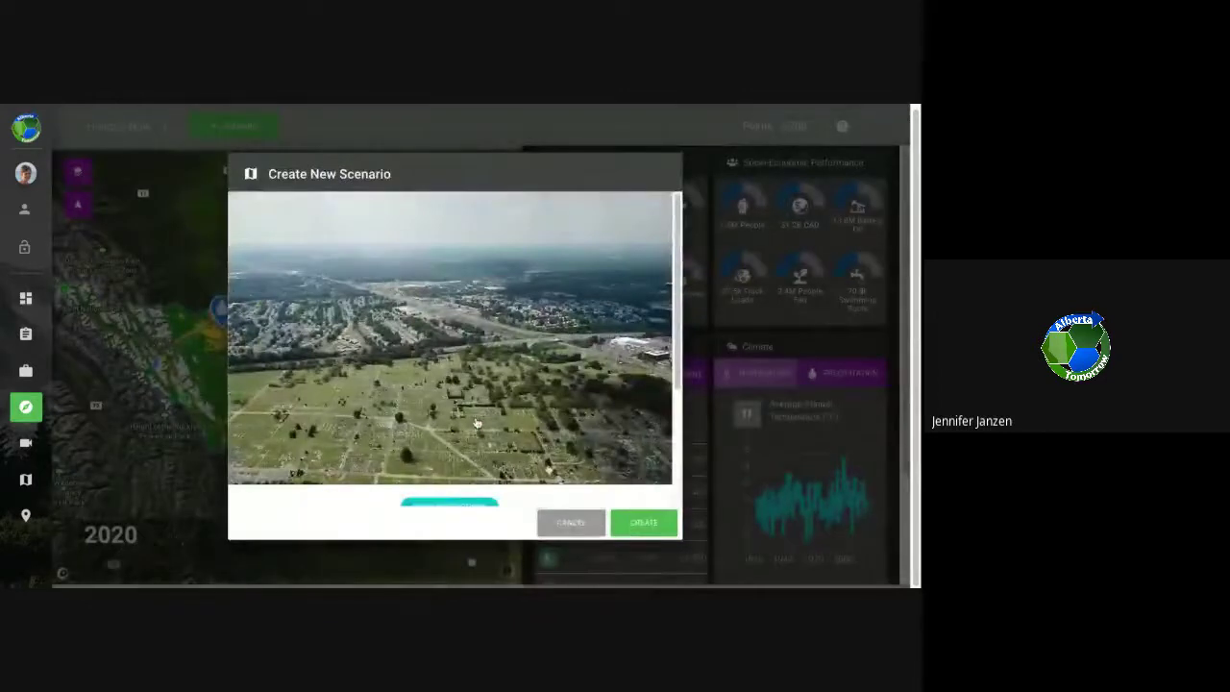
scroll(494, 497, down, 1)
scroll(494, 495, down, 1)
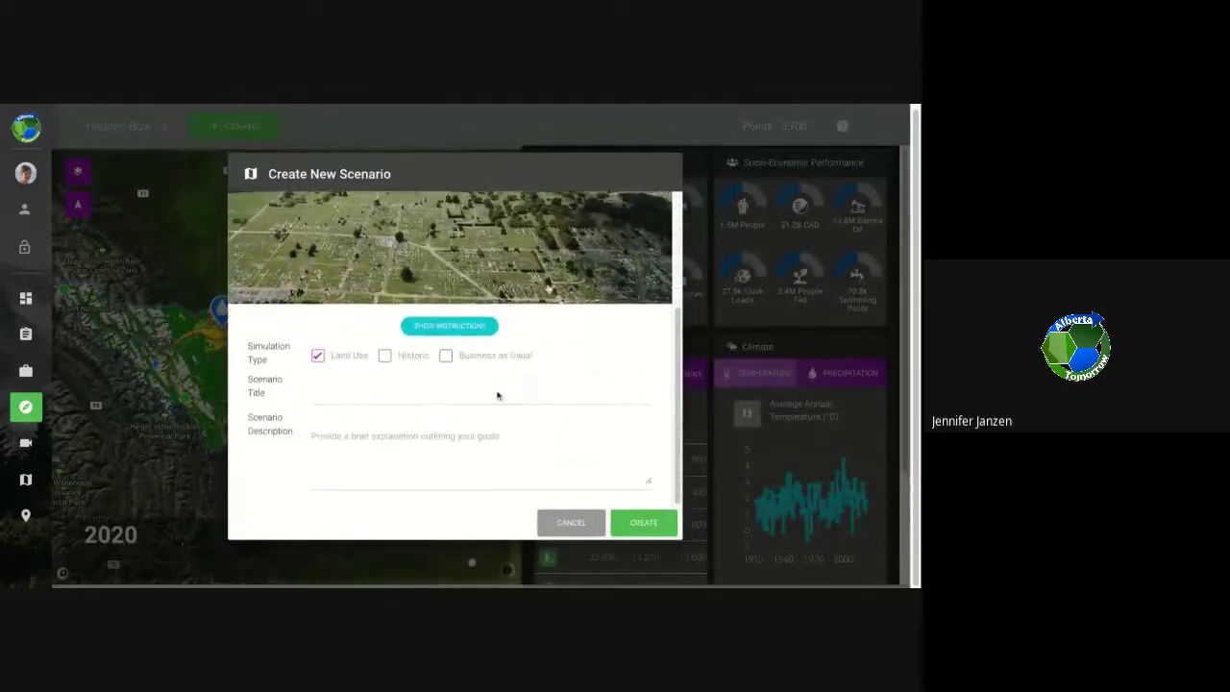
click(425, 390)
click(446, 356)
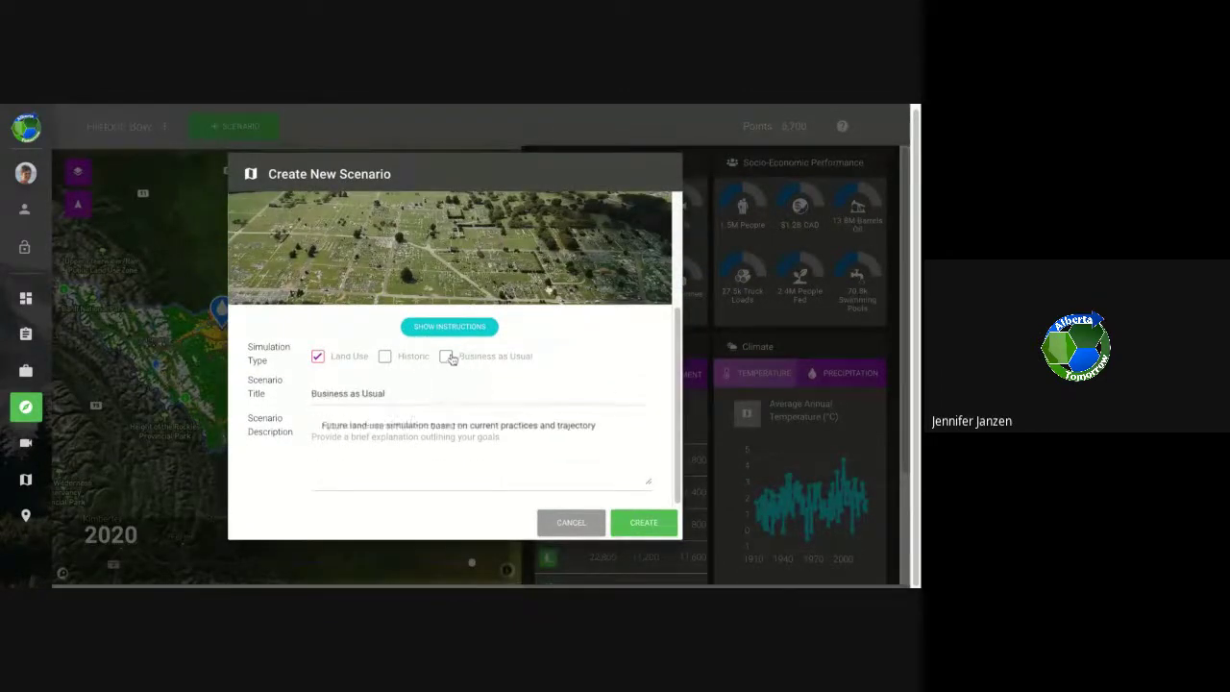
click(433, 392)
text(Bow)
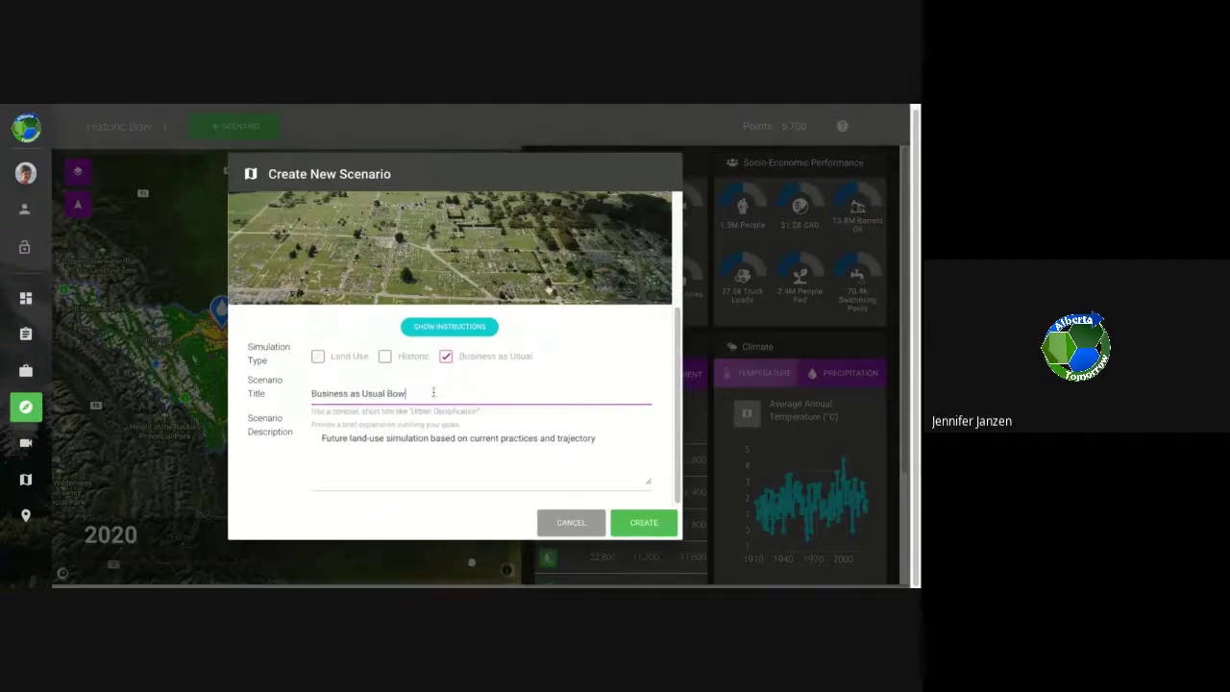
click(650, 524)
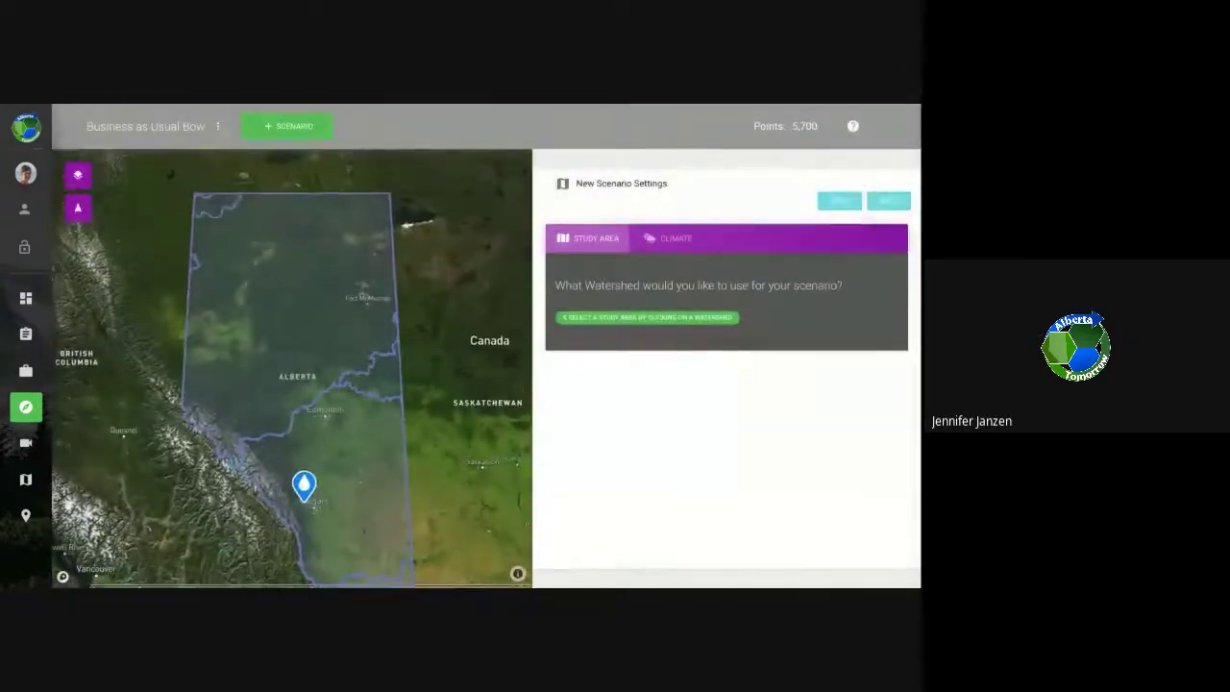
Run the new scenario for the Bow sub-watershed of the Nelson River Drainage Area and play its timeline through to 2050
scroll(380, 471, down, 1)
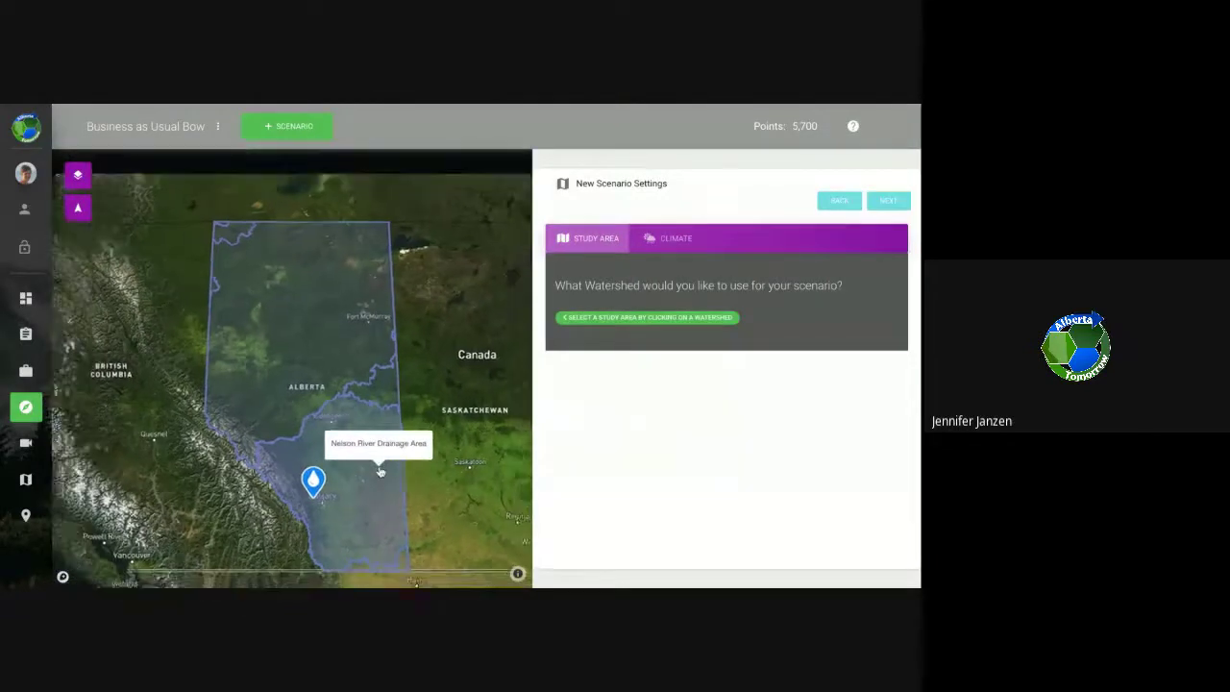
scroll(380, 471, up, 1)
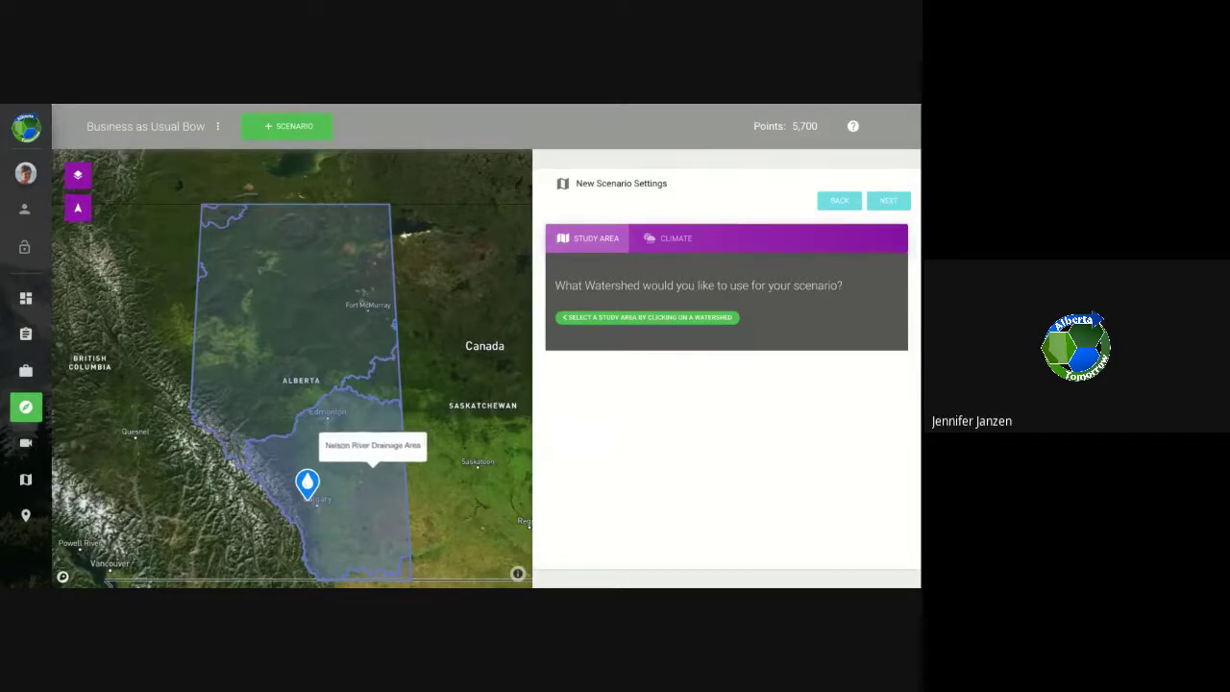
click(360, 493)
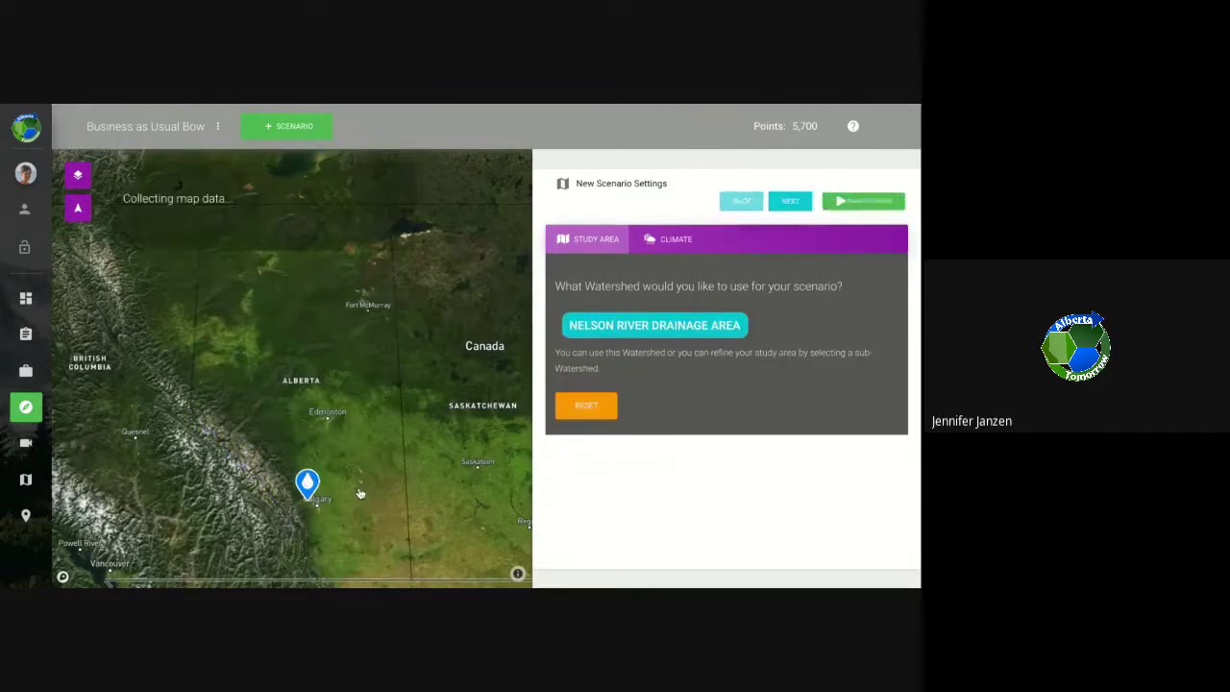
click(248, 430)
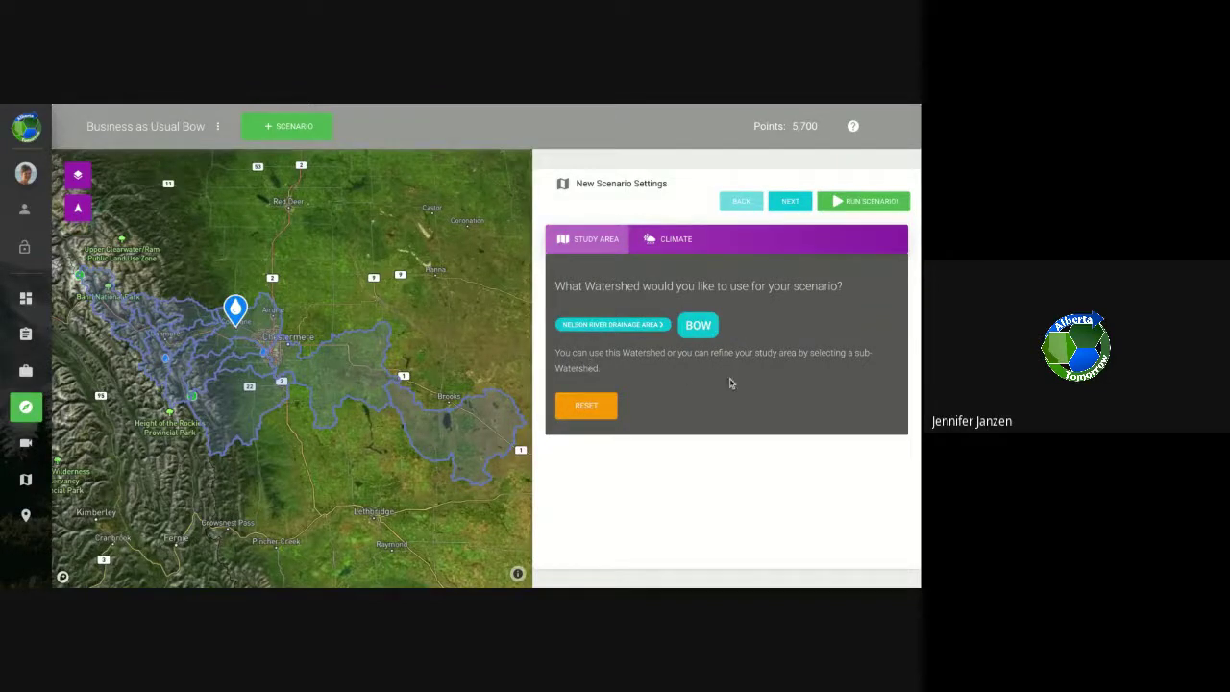
click(860, 202)
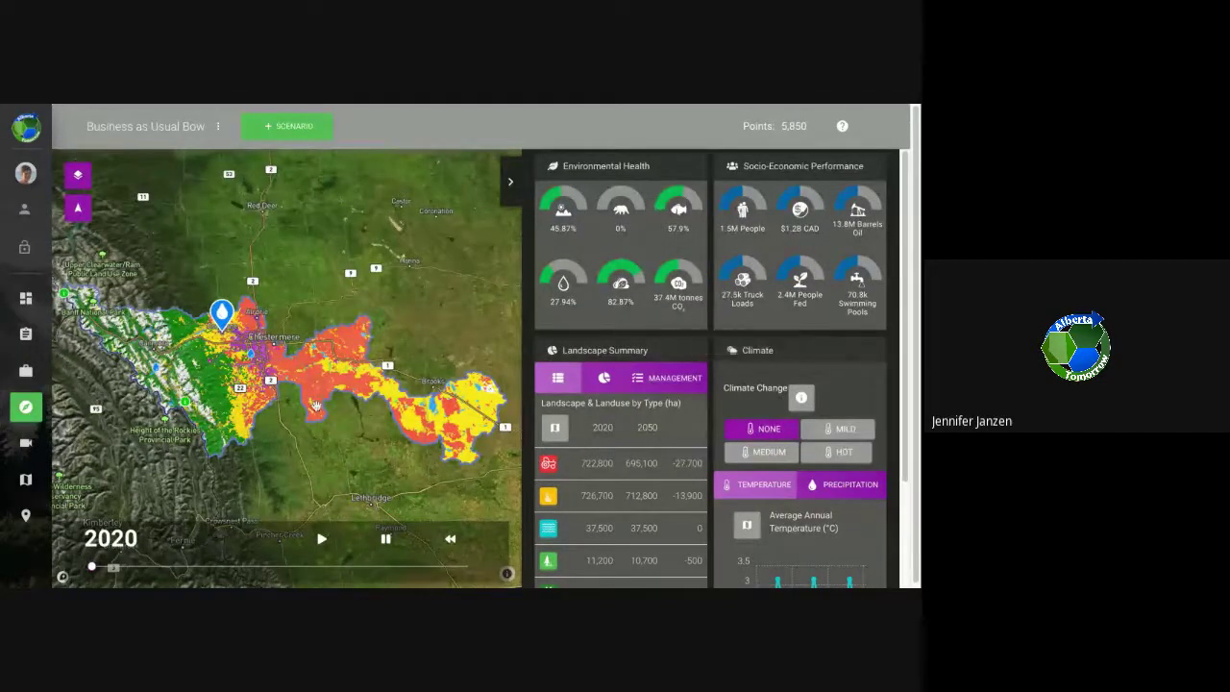
click(321, 540)
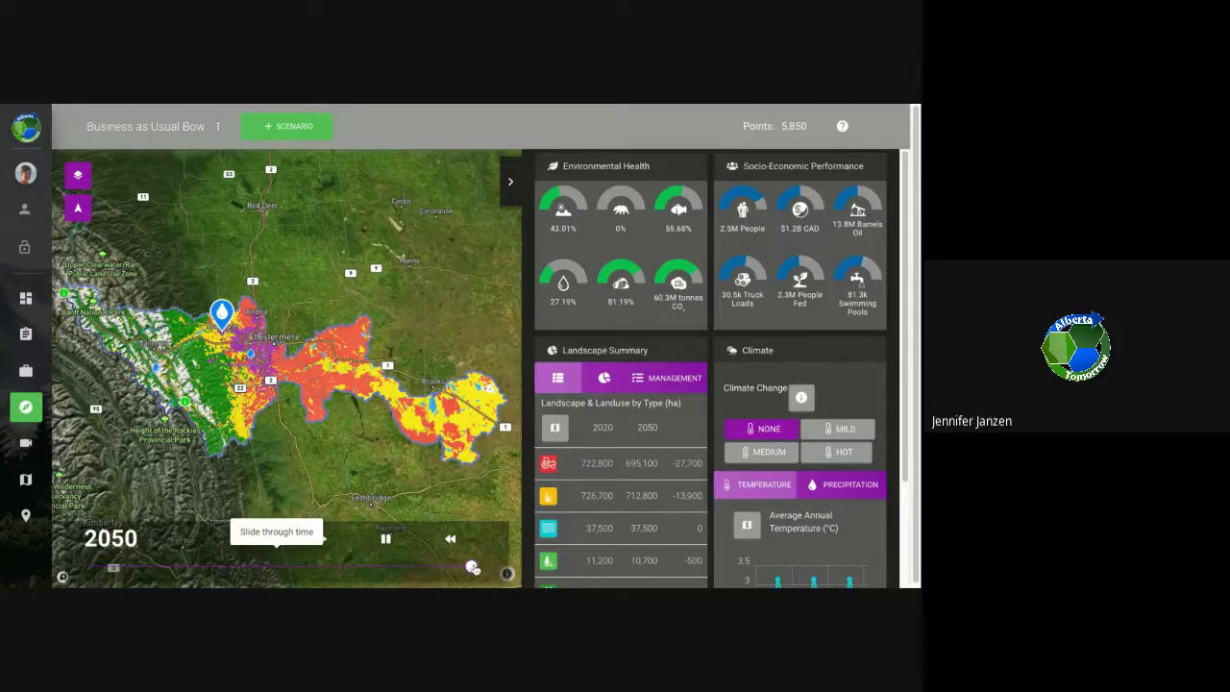
Return the Business as Usual Bow timeline to 2020 and replay it through to 2050
drag(474, 568, 92, 567)
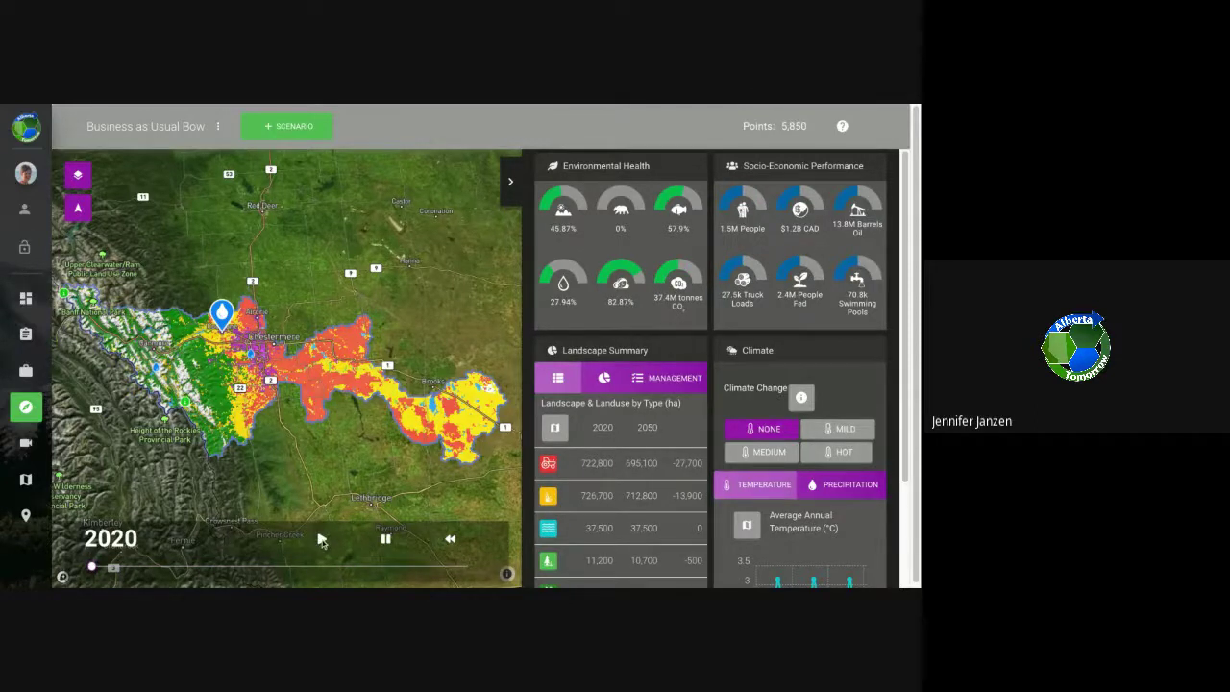
click(322, 540)
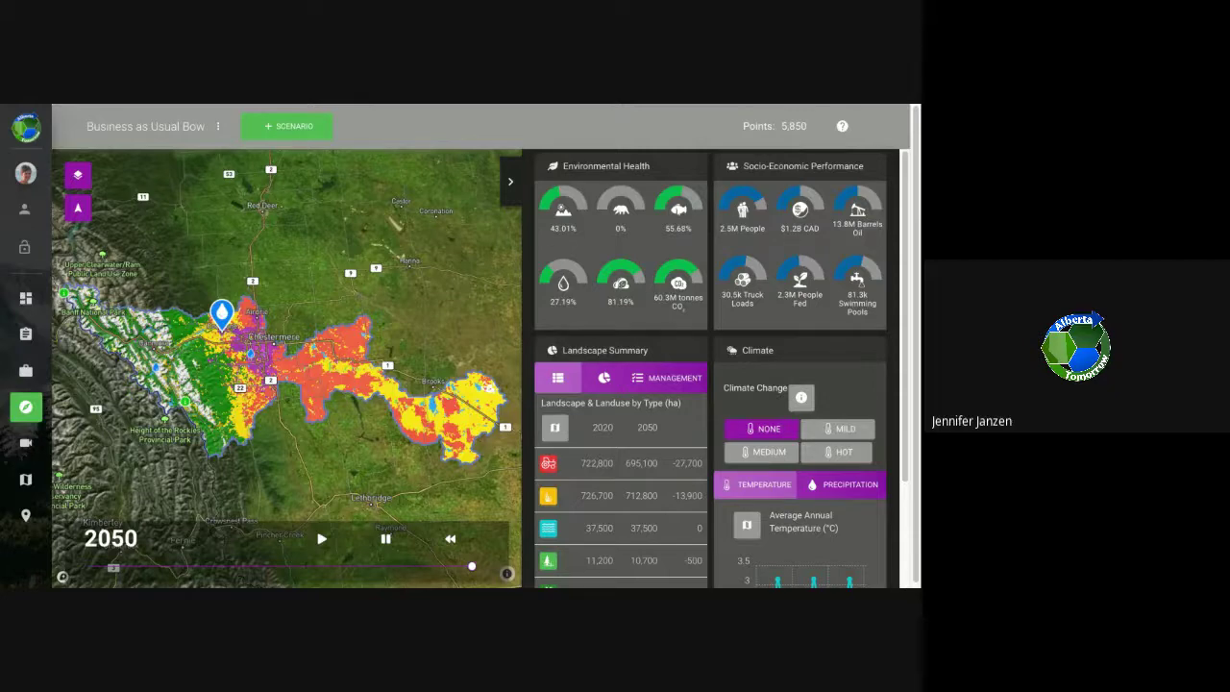
Create a new Land Use scenario titled "Future Plan for 2050 For the Bow River Watershed" with placeholder text as its description
click(293, 132)
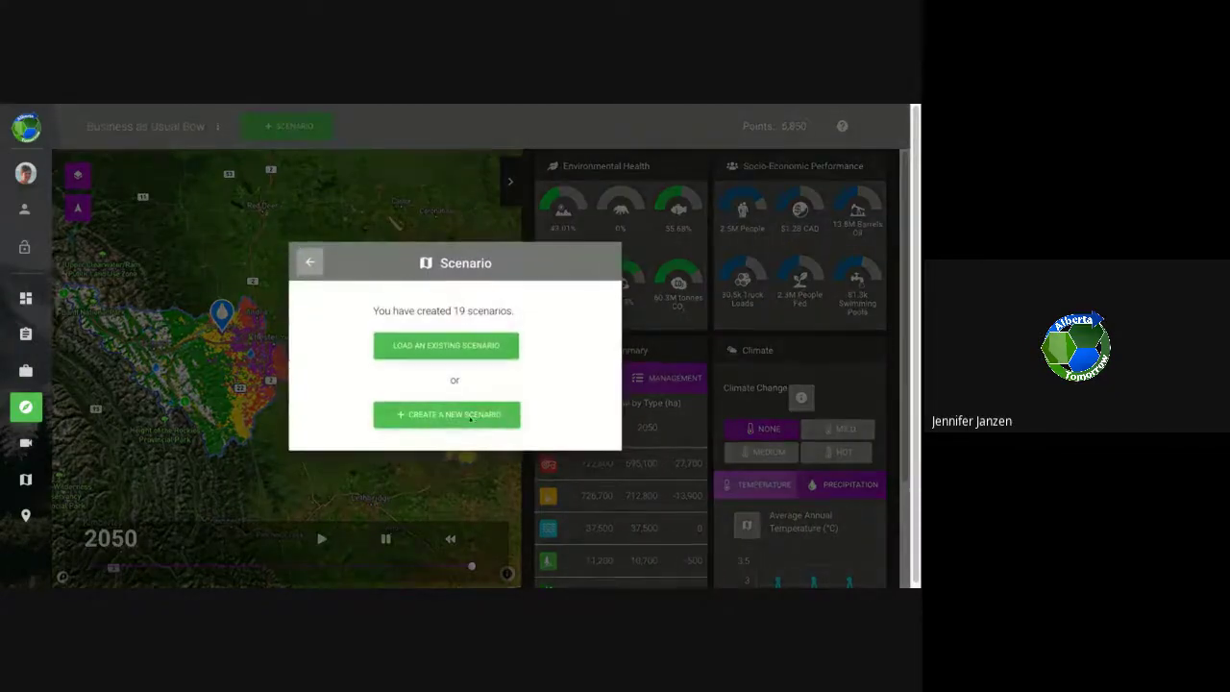
click(470, 416)
scroll(484, 423, down, 4)
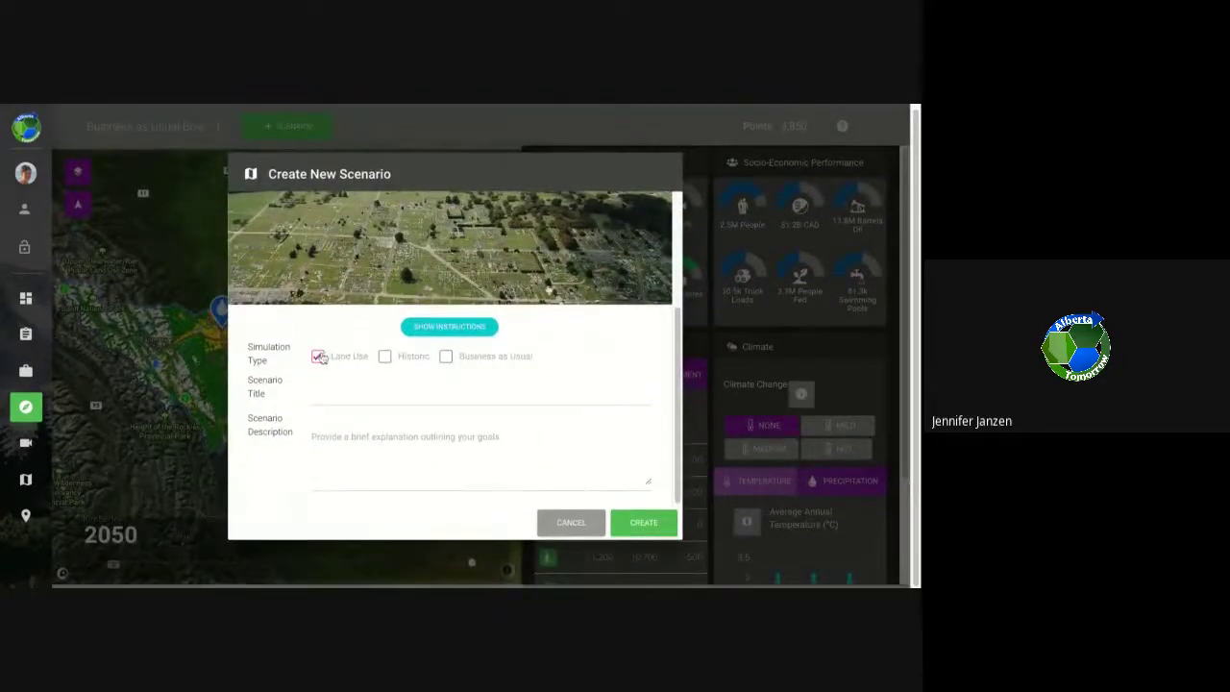
click(346, 396)
text(Fu)
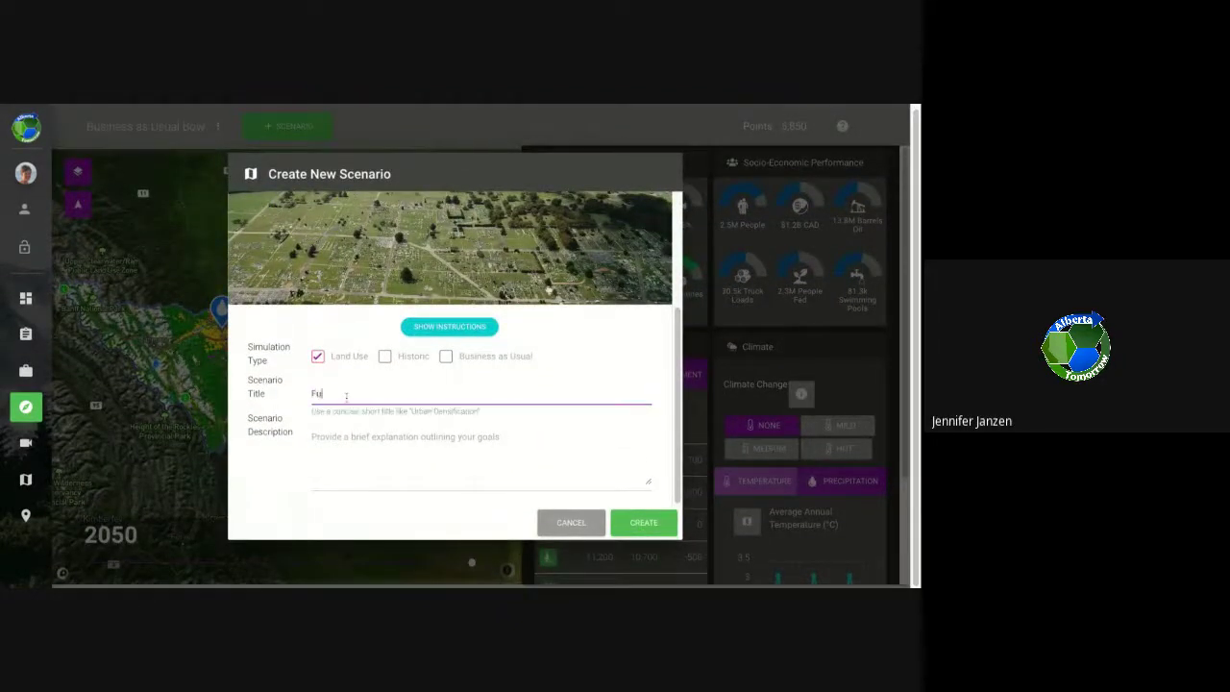
text(ture Plan for 2050 For the tBow R)
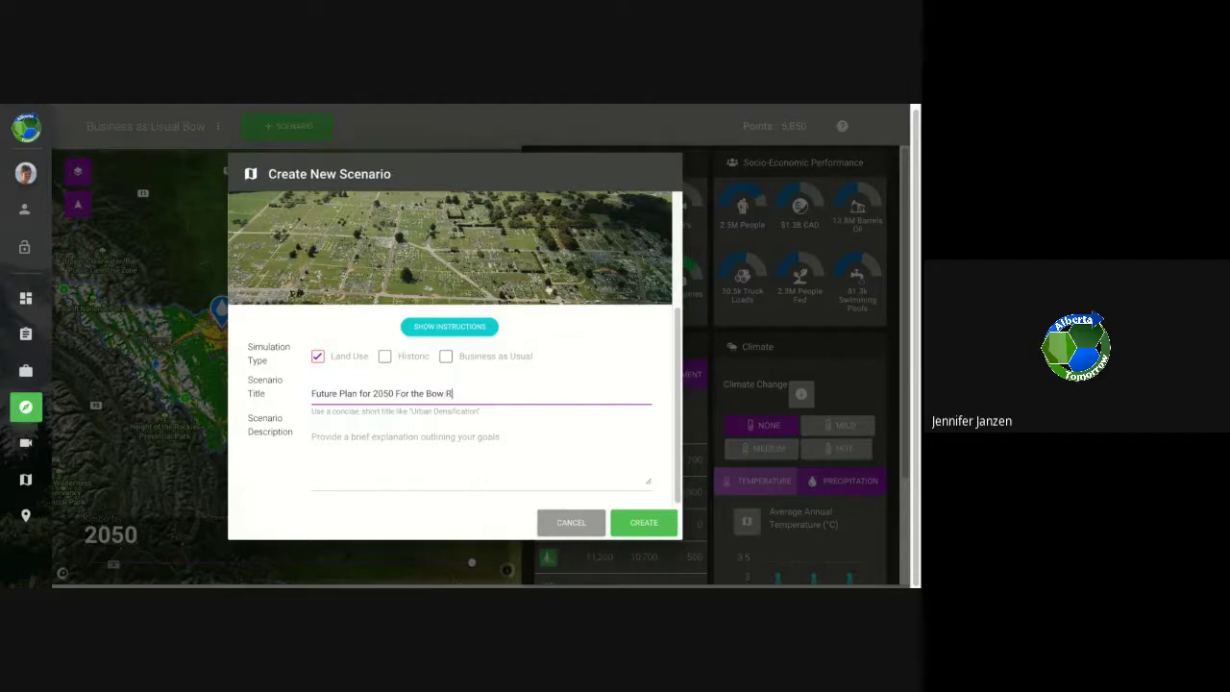
text(iver Watershed)
click(335, 480)
text(jkfljakfljdkljaklfjdklajfkldjfklajfkljasdkl)
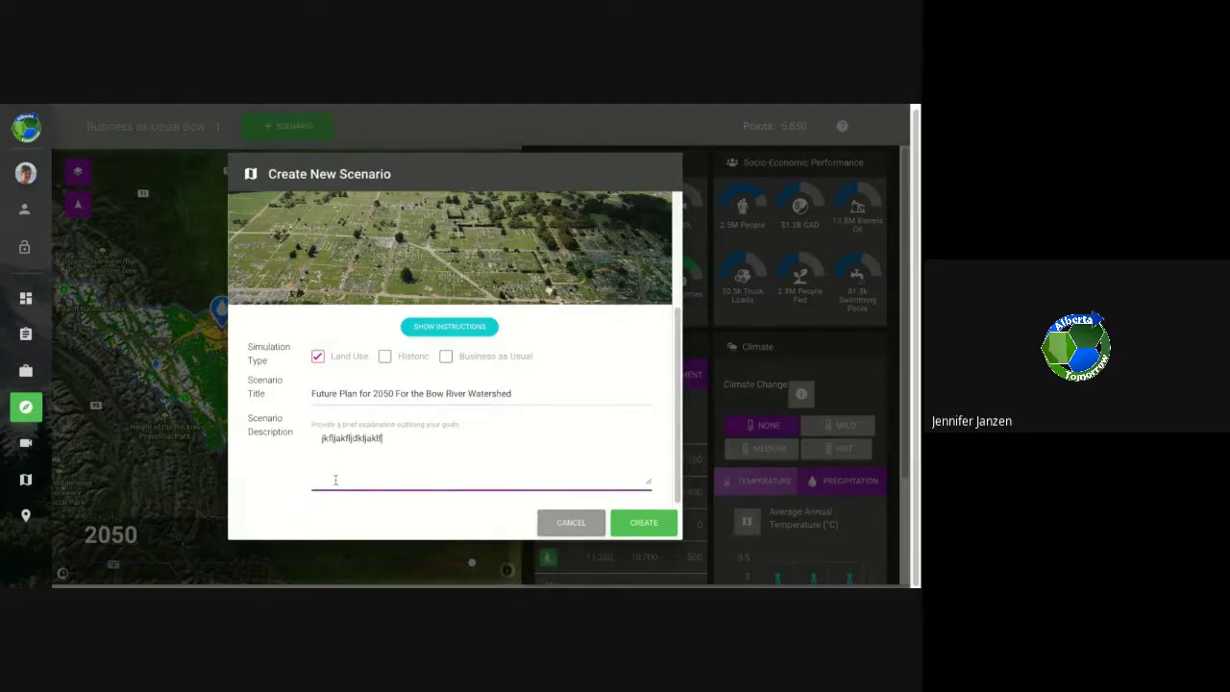
text(sadj)
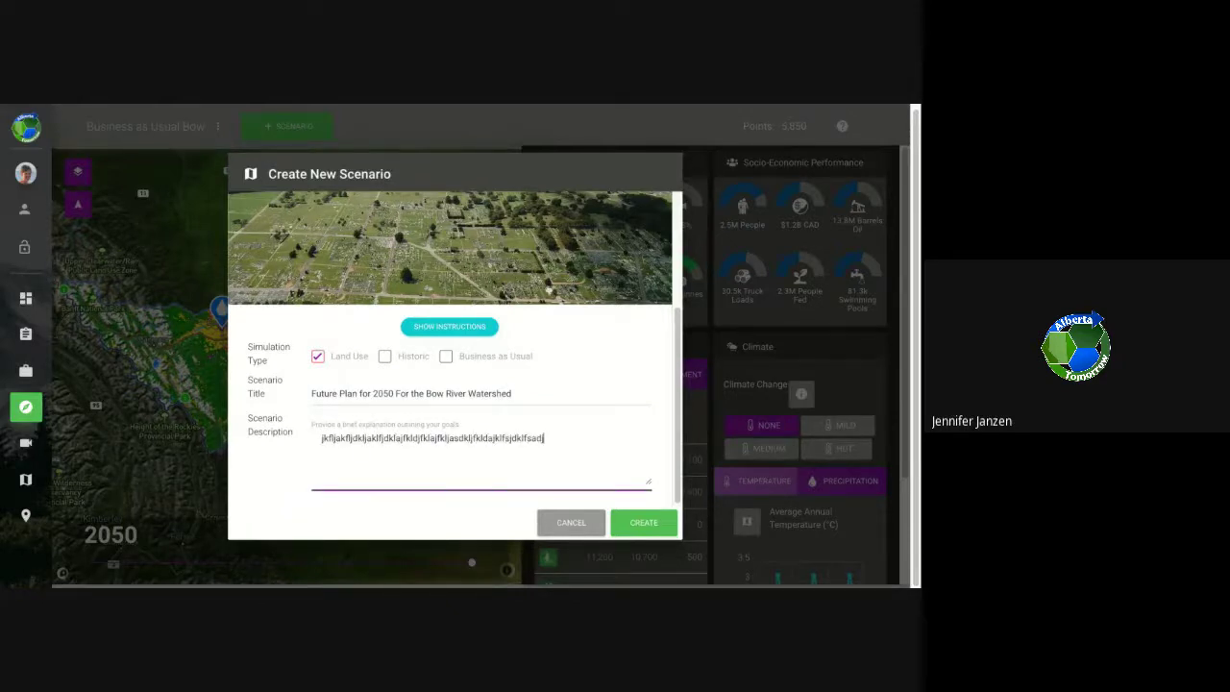
click(639, 523)
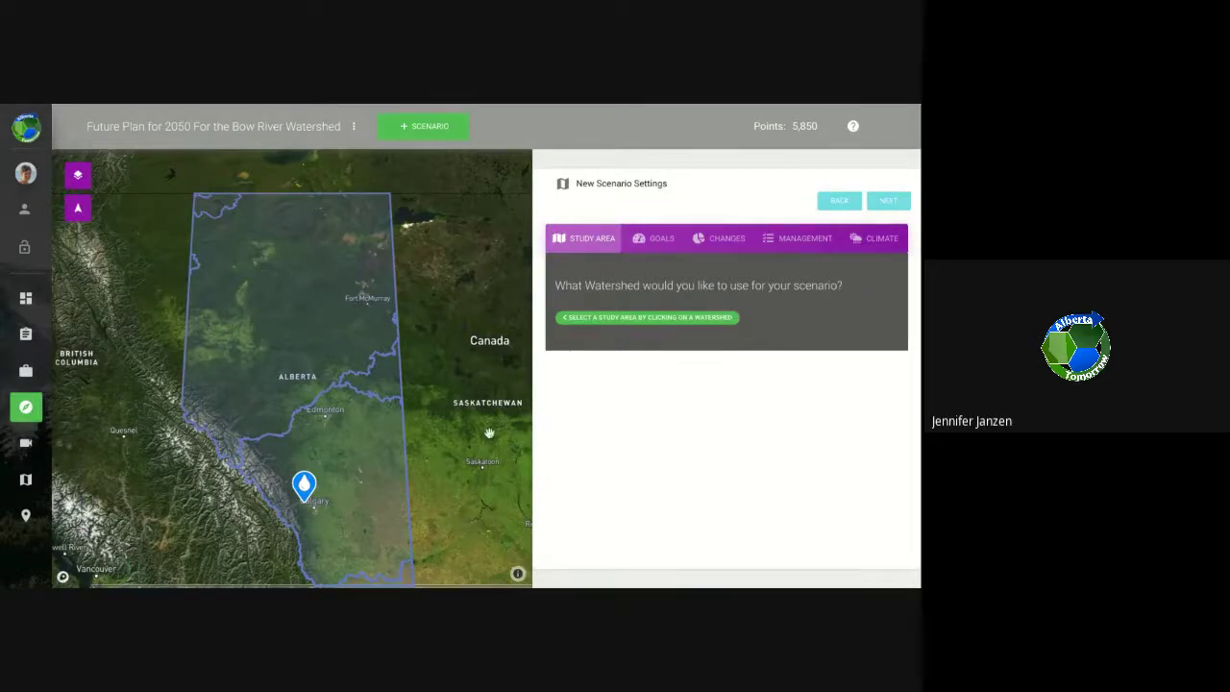
Choose the Bow sub-watershed of the Nelson River Drainage Area as the study area and continue to the planning goals
click(358, 502)
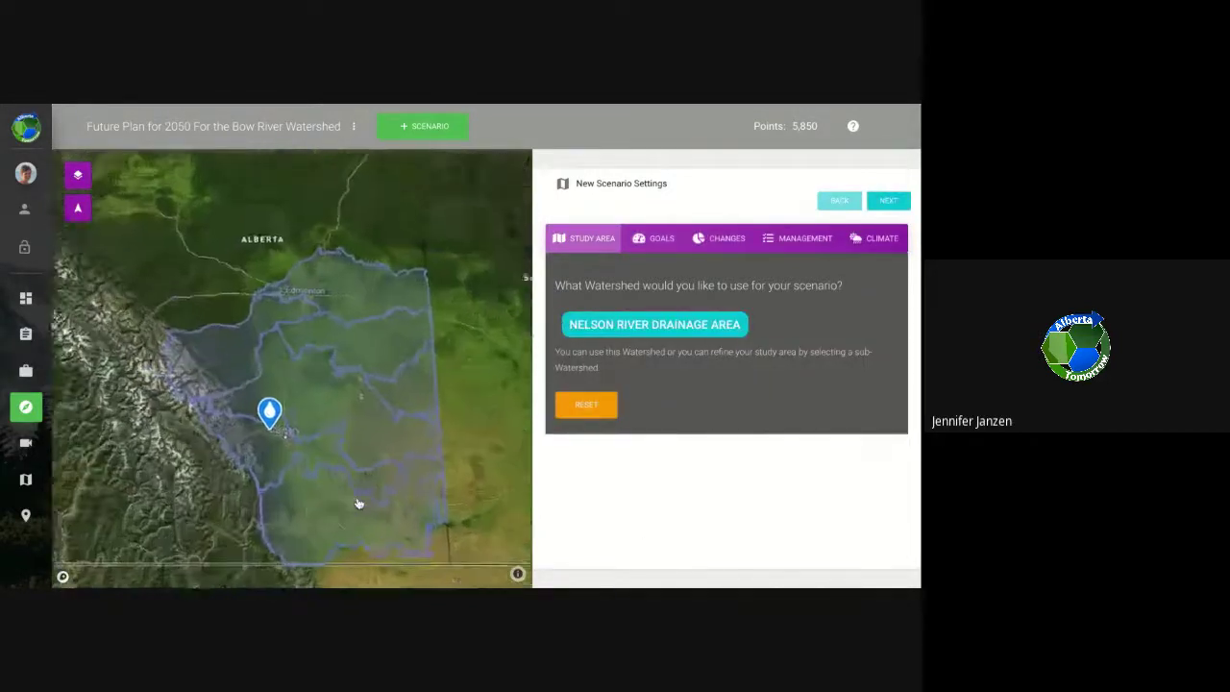
click(260, 448)
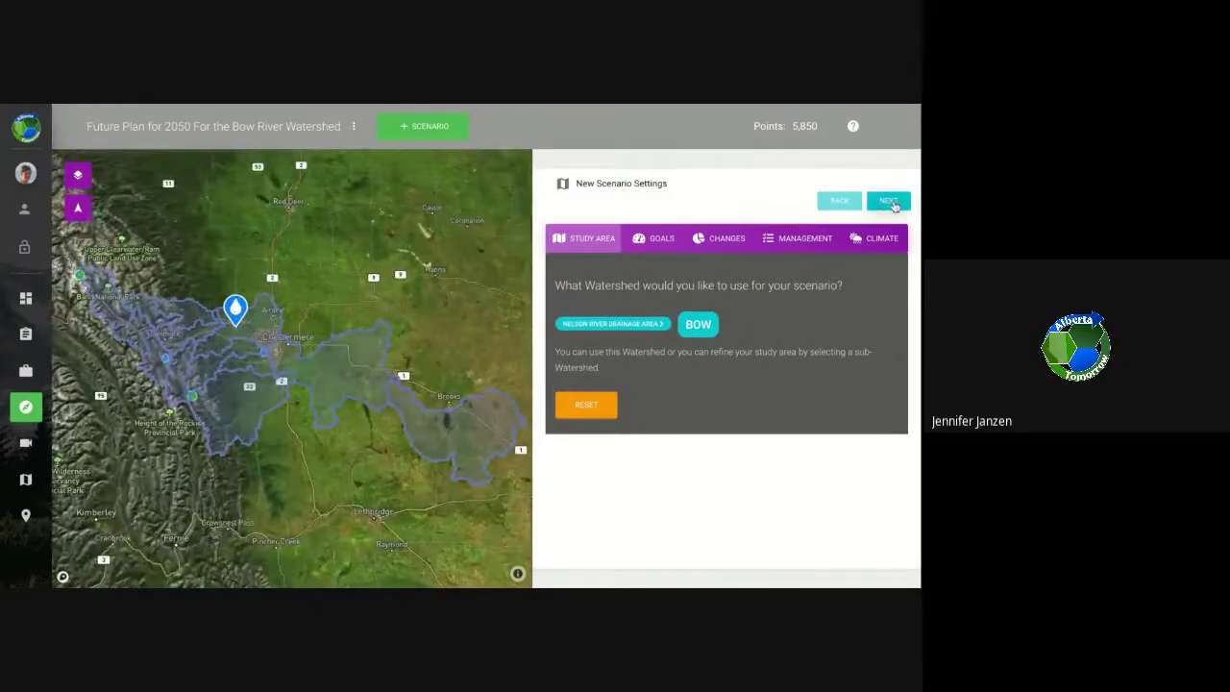
click(888, 201)
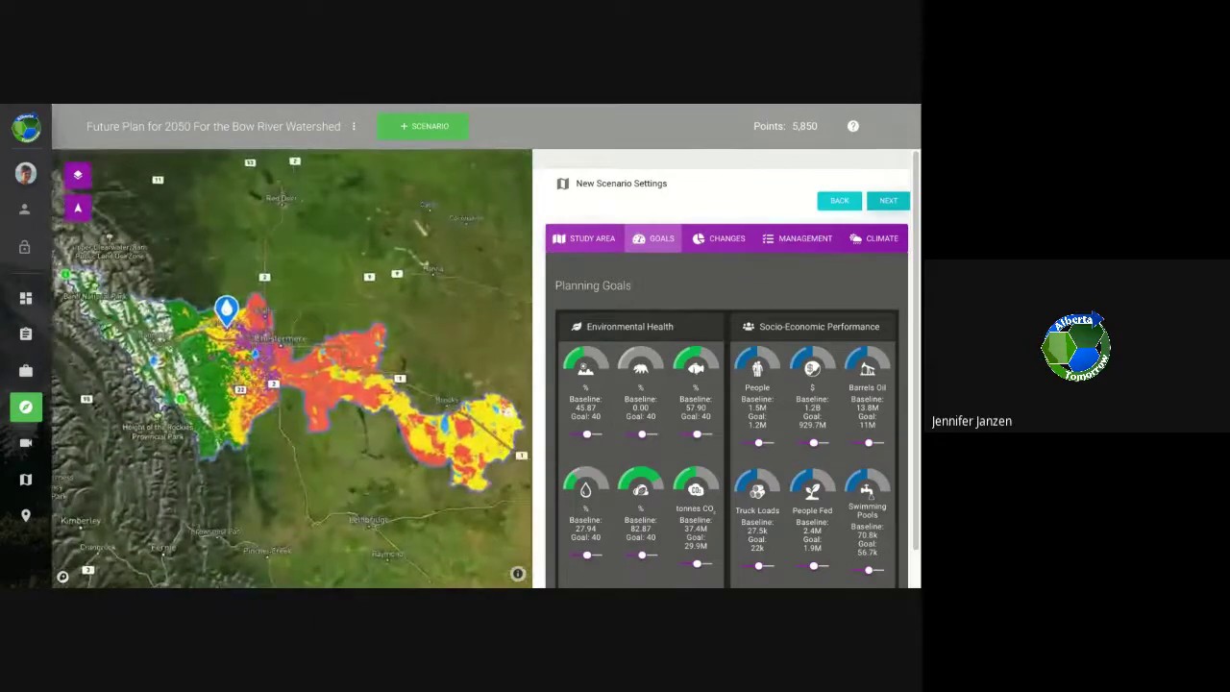
Set the environmental goals: Natural Landscapes 55.69%, bear 10.58%, fish 71.38%, water 41.96%, Biotic Carbon 89.03% and carbon emissions 21.1M tonnes CO2
scroll(636, 384, down, 1)
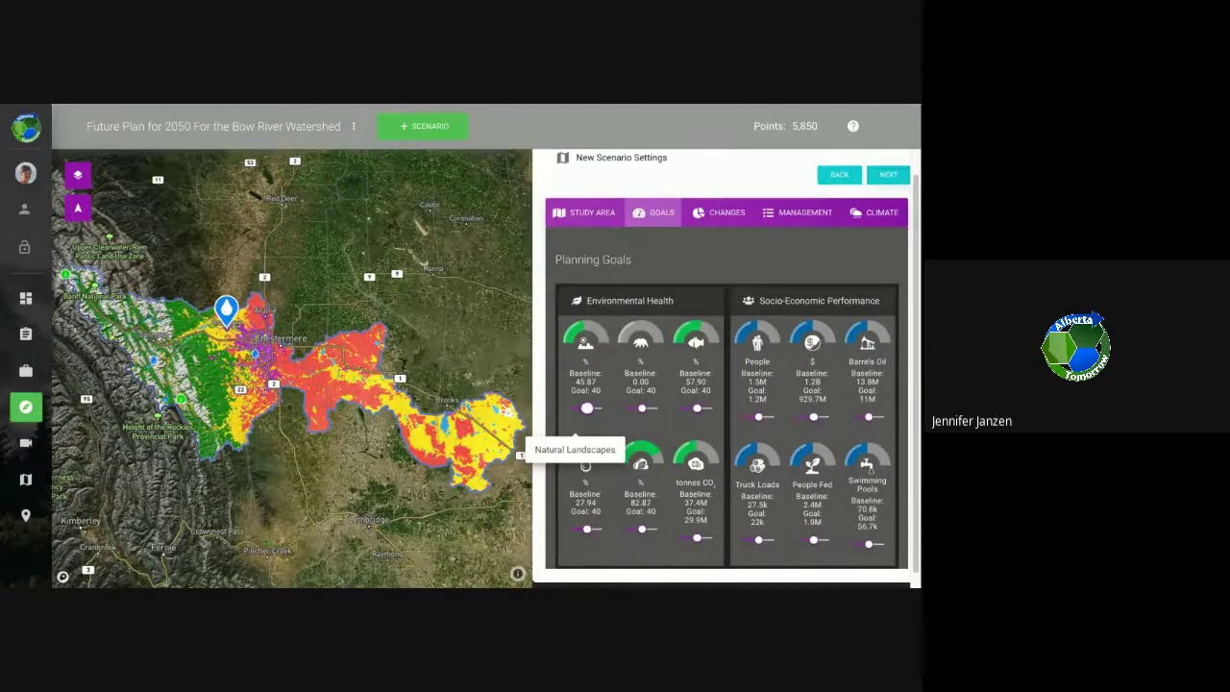
drag(587, 407, 592, 416)
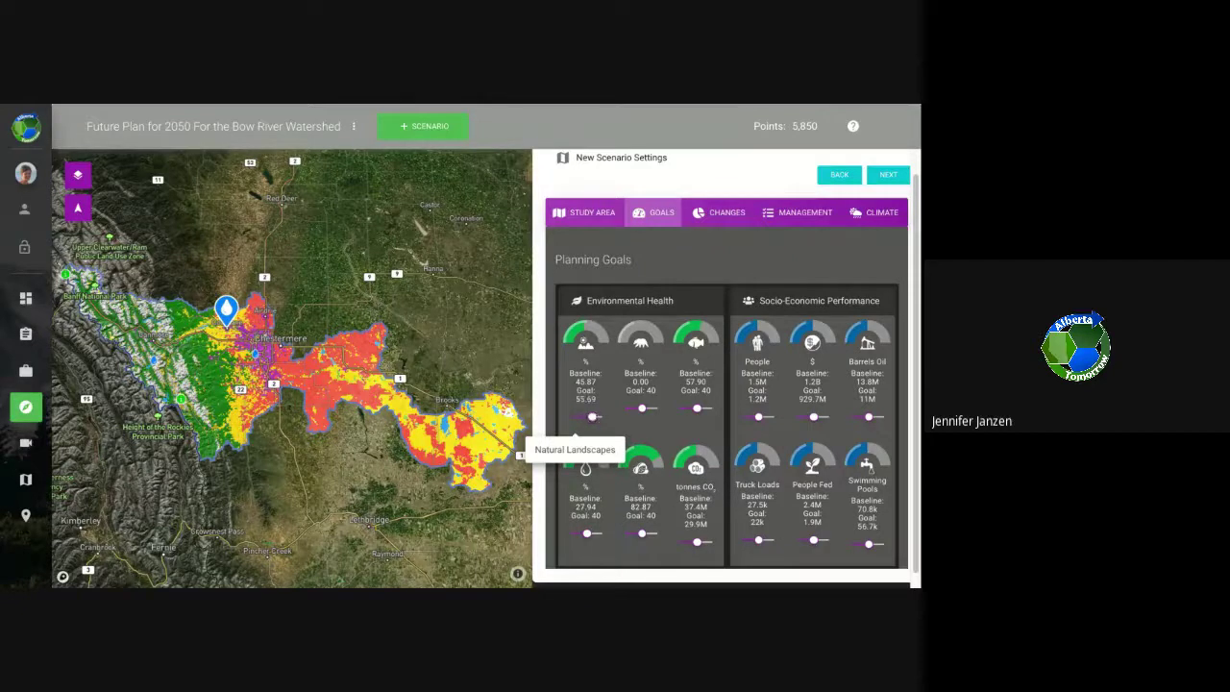
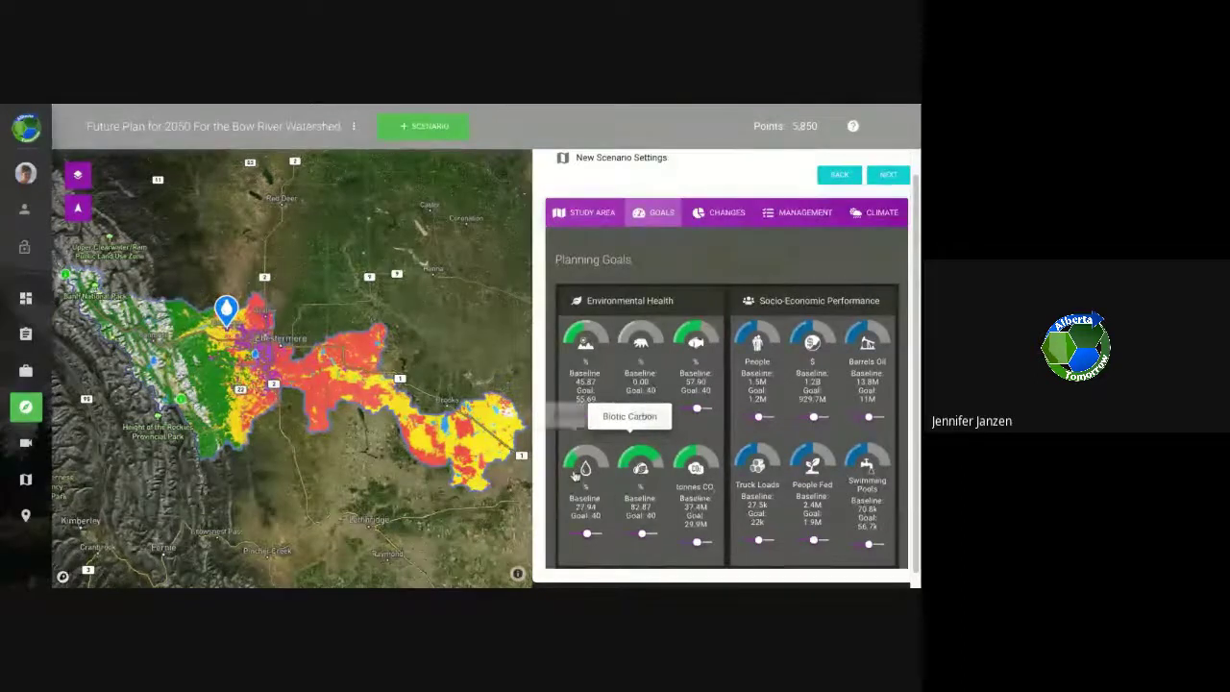
drag(593, 417, 708, 416)
drag(595, 533, 588, 542)
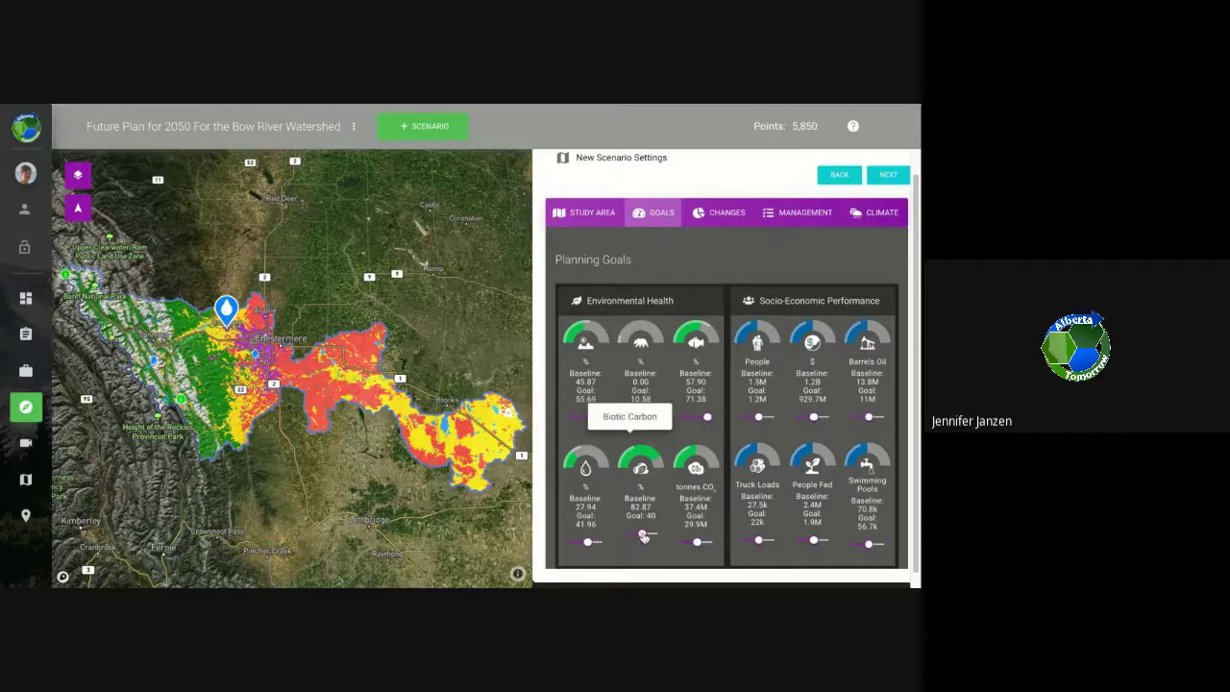
drag(643, 537, 693, 542)
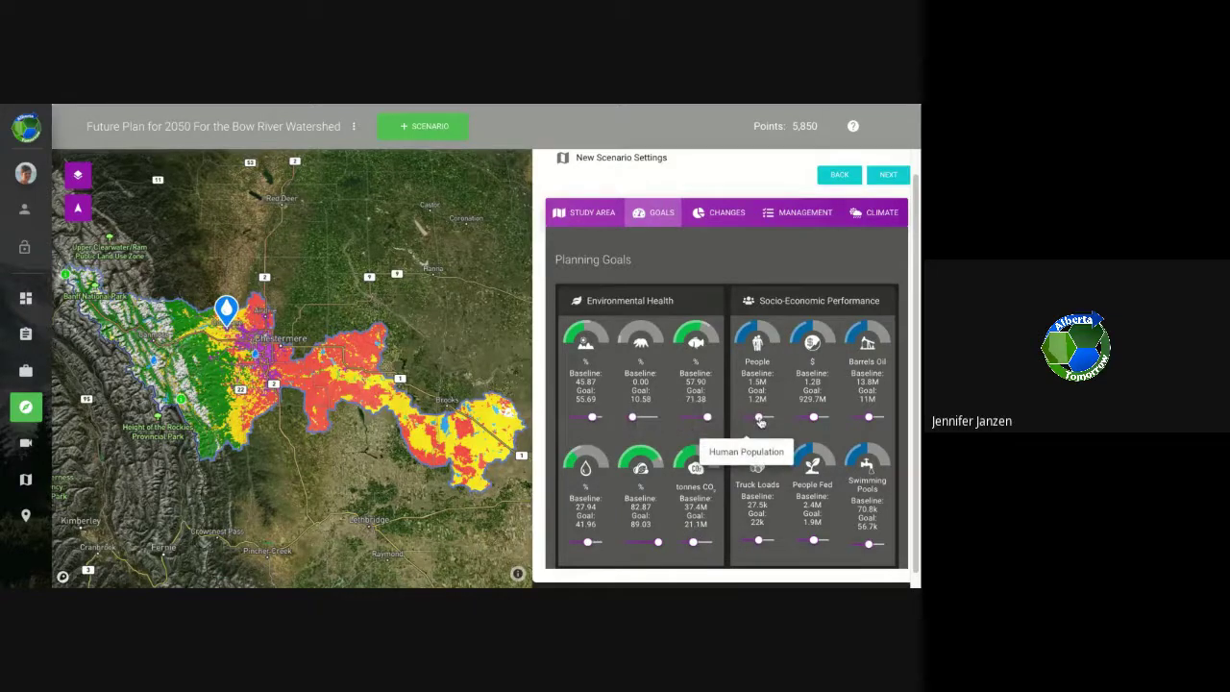
Set the socio-economic goals to 1.9M people, $1.4B GDP, 15.9M barrels of oil, 32.8k truck loads, 2.8M people fed and 37.2k swimming pools
drag(759, 418, 767, 417)
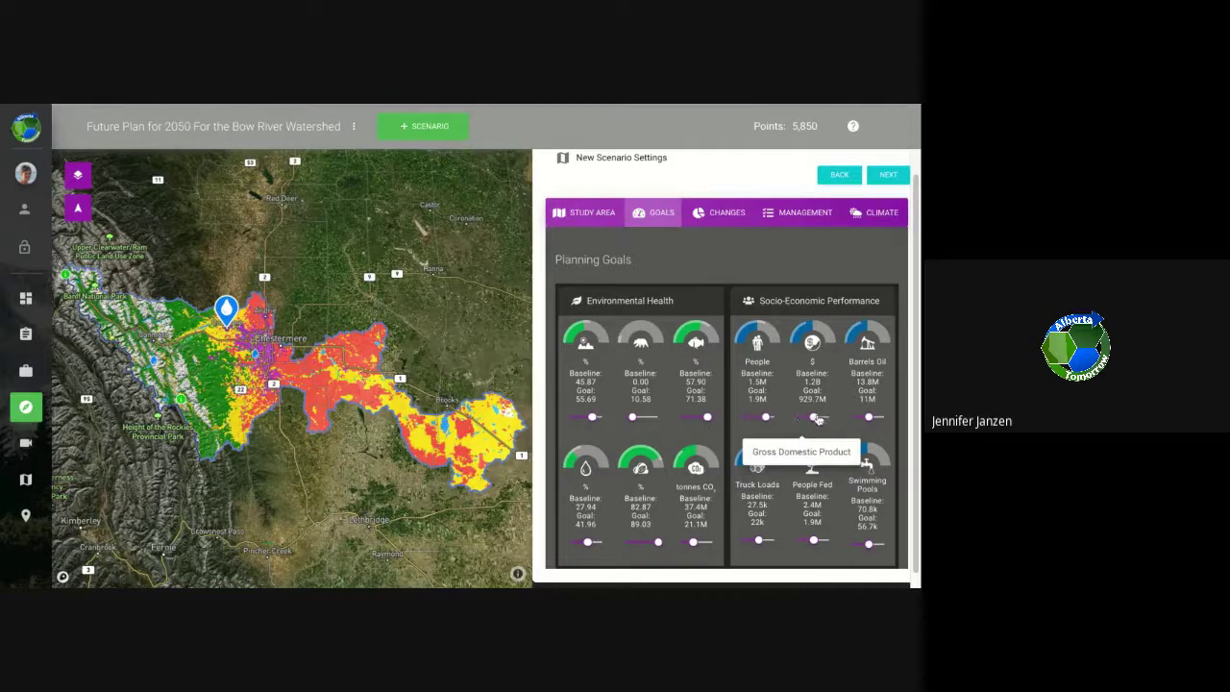
drag(815, 417, 820, 418)
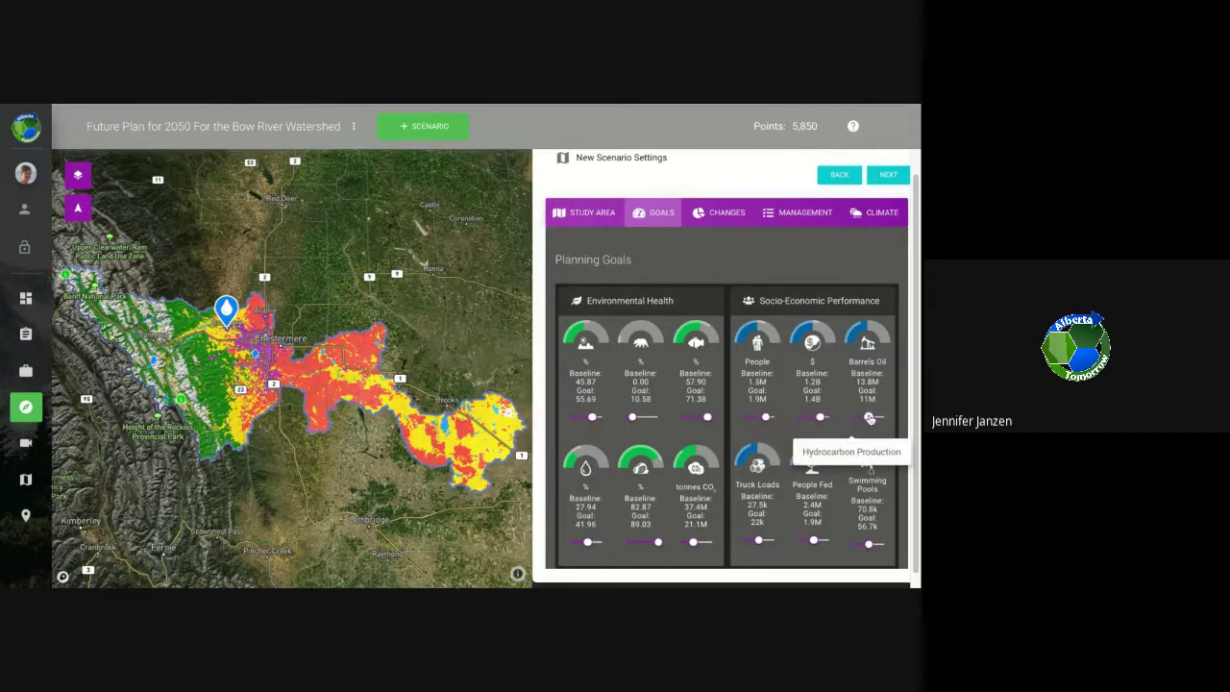
drag(869, 417, 875, 417)
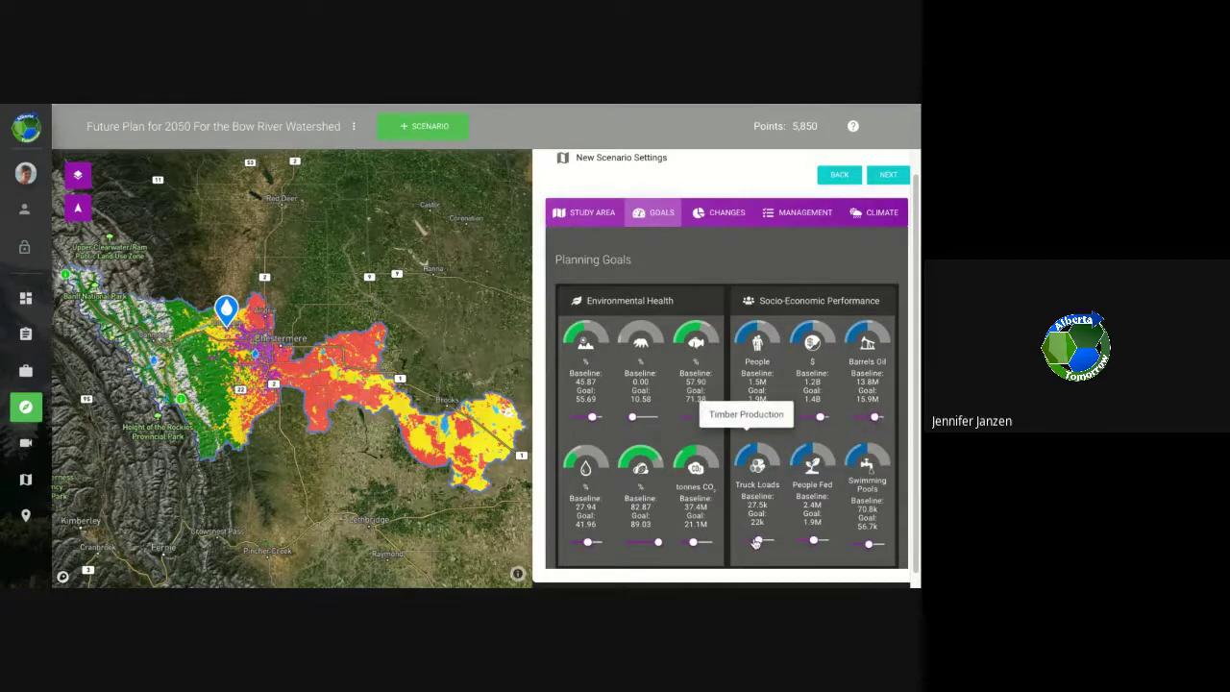
drag(759, 542, 865, 546)
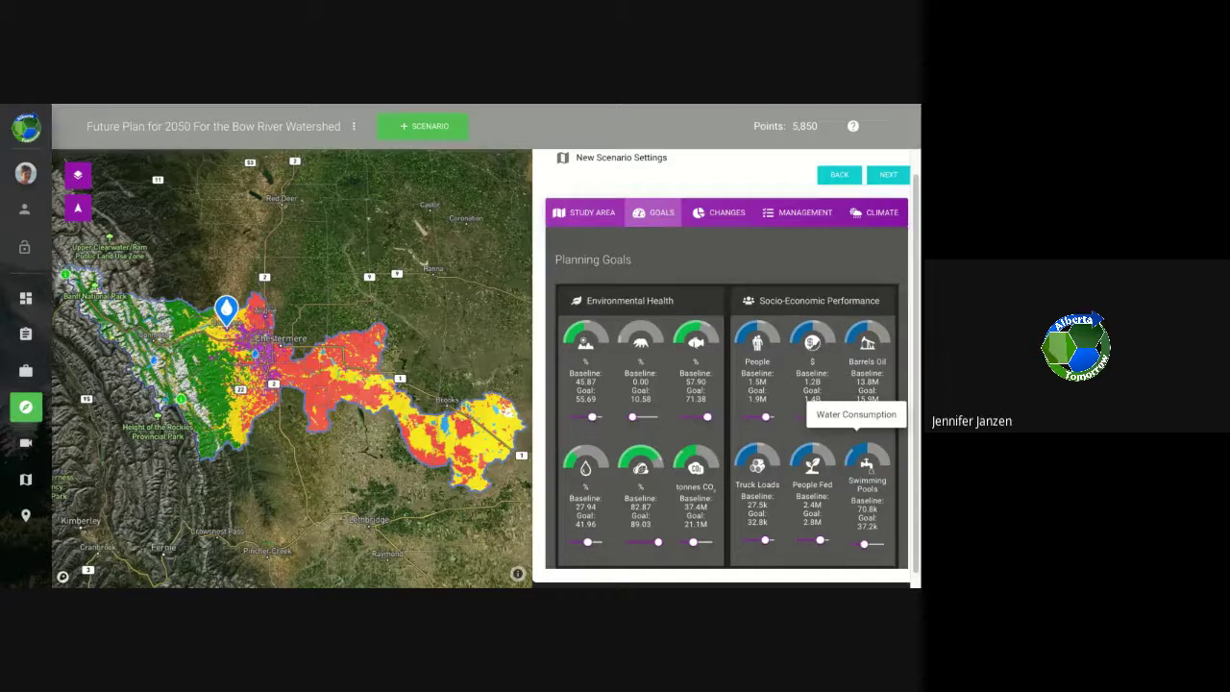
scroll(779, 452, down, 1)
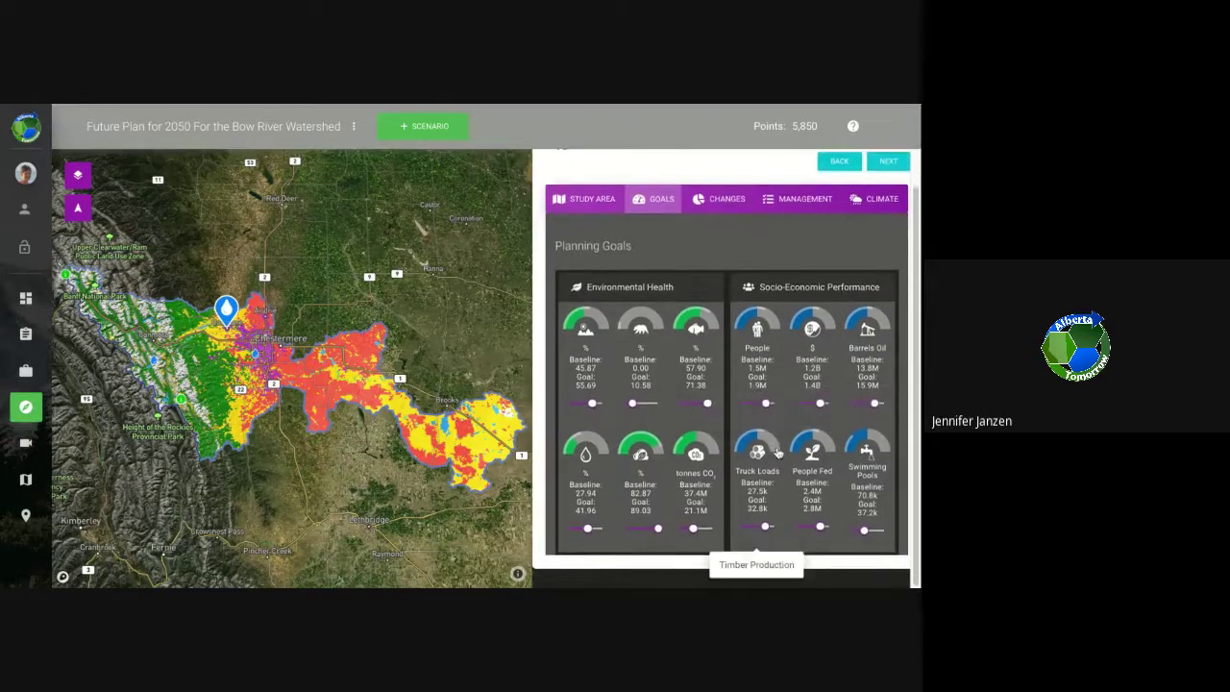
scroll(778, 452, up, 1)
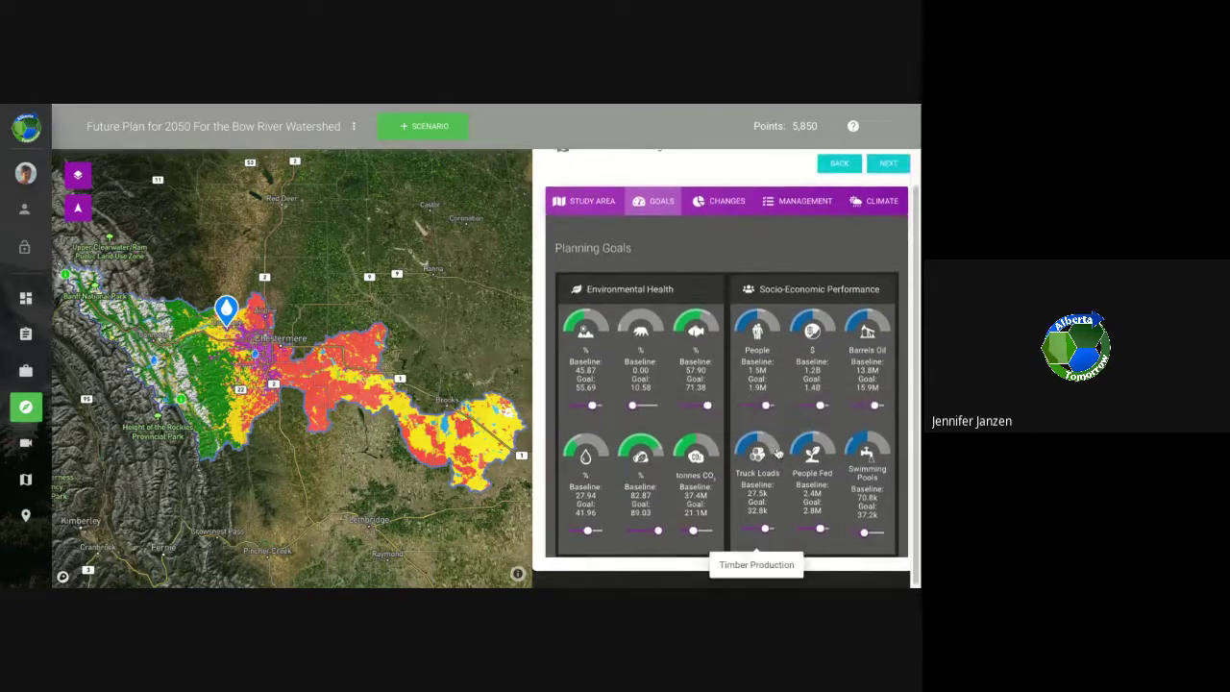
Add a Grassland change on the map northwest of Chestermere and set its area to 26.6k ha
click(722, 204)
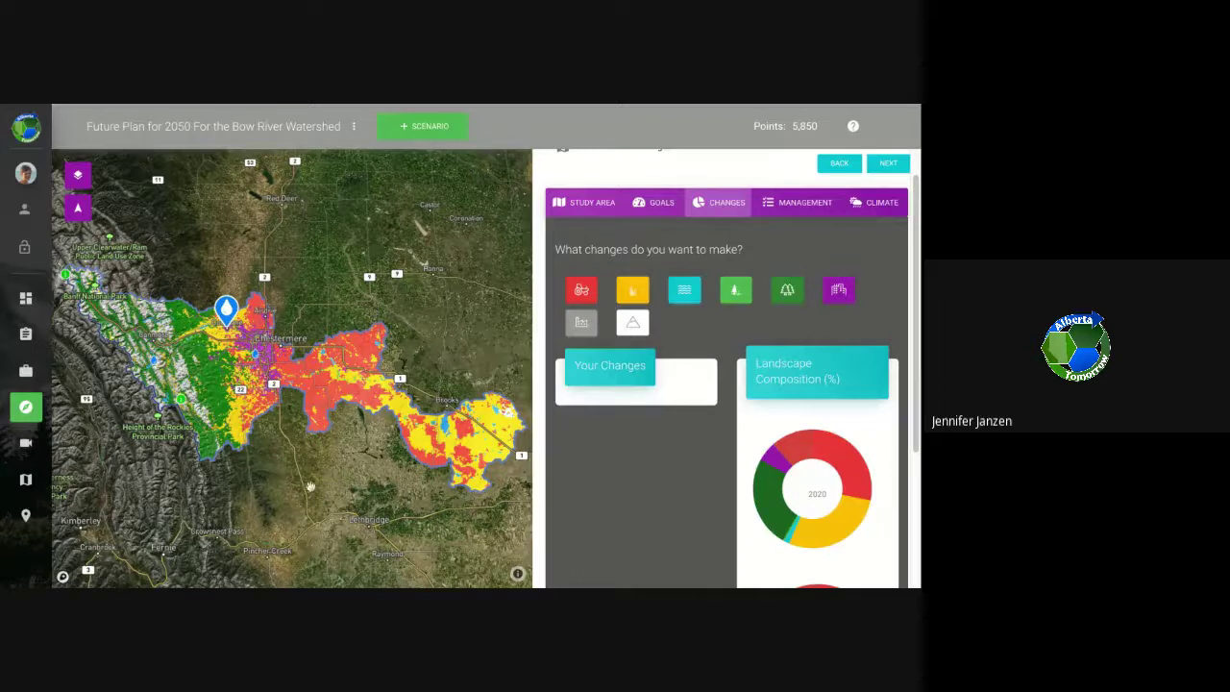
click(636, 294)
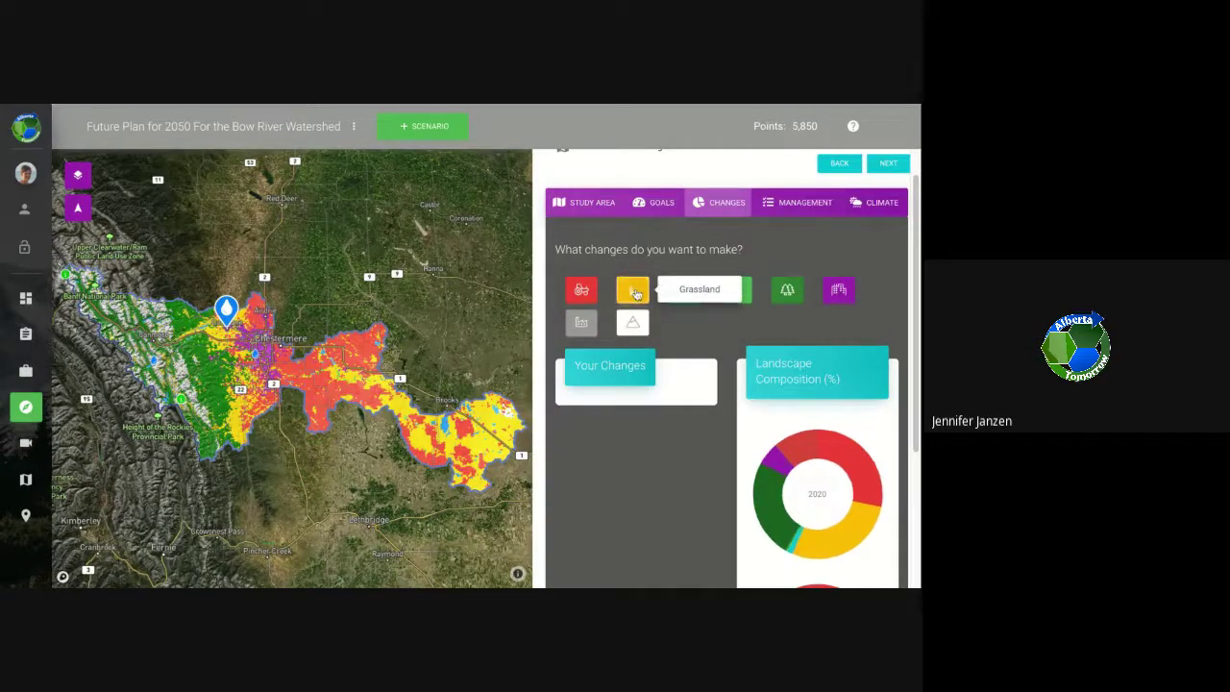
click(253, 317)
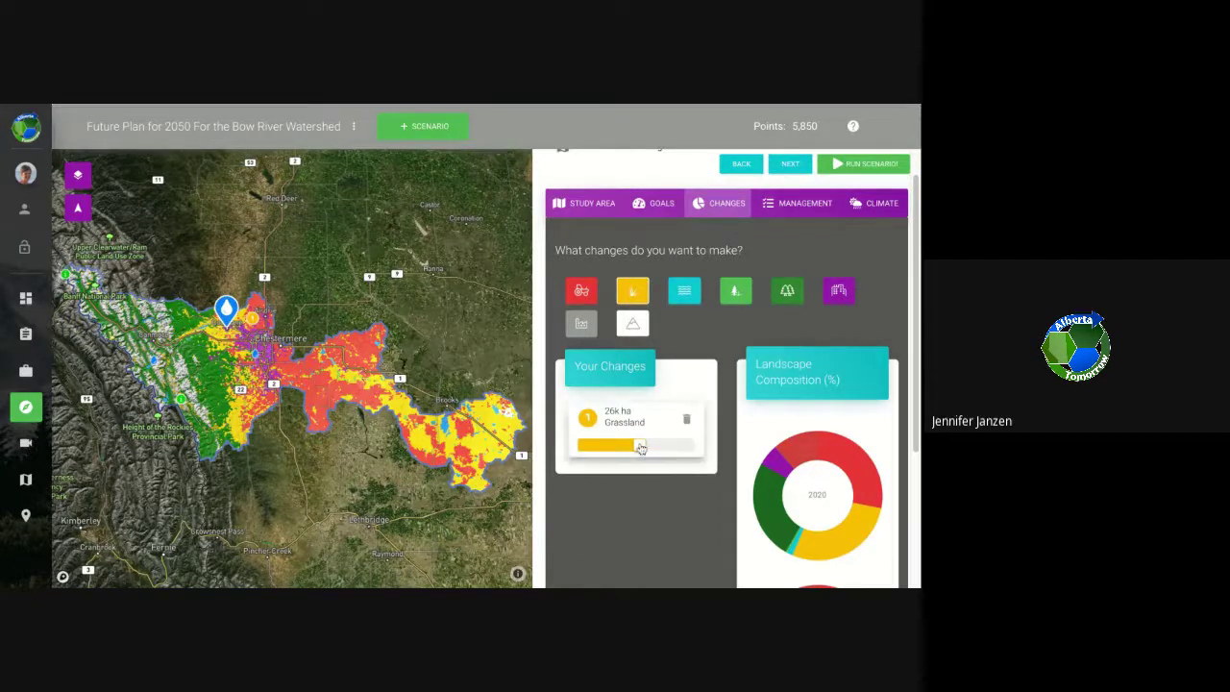
mouse_move(639, 446)
mouse_down()
mouse_move(694, 447)
mouse_move(641, 445)
mouse_up()
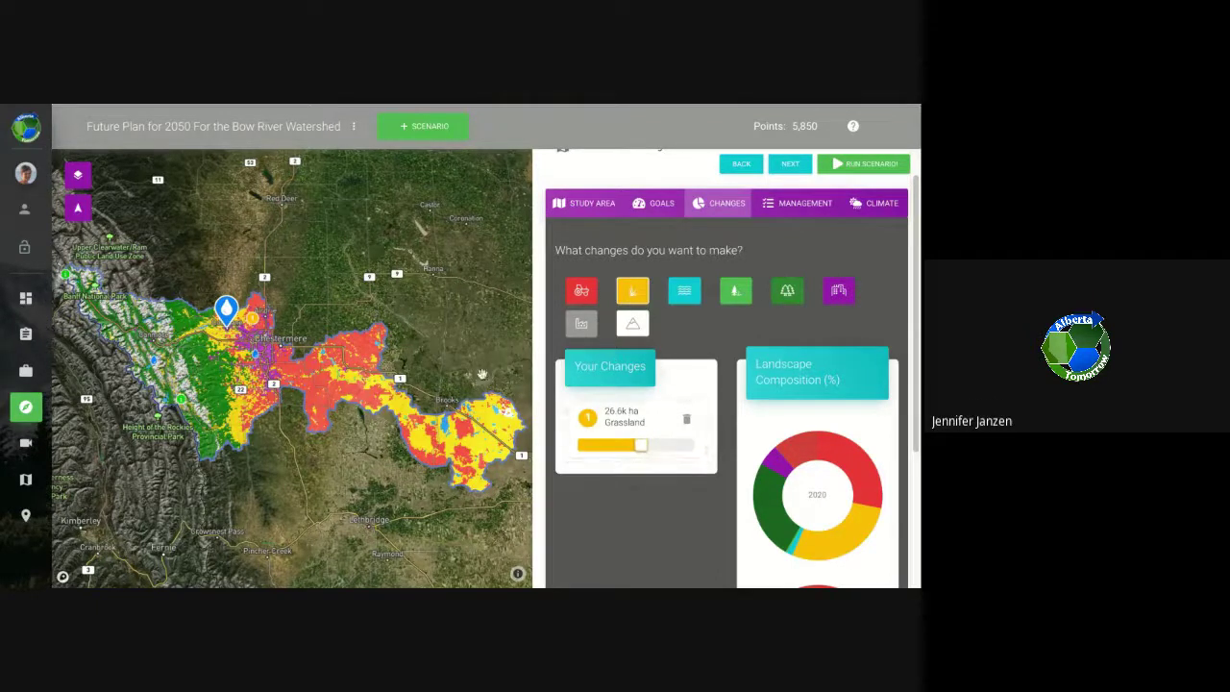
Add a 26k ha Wetland change and a 26k ha Forest change west of the Grassland marker, closing the Big Hill Creek observation
click(738, 294)
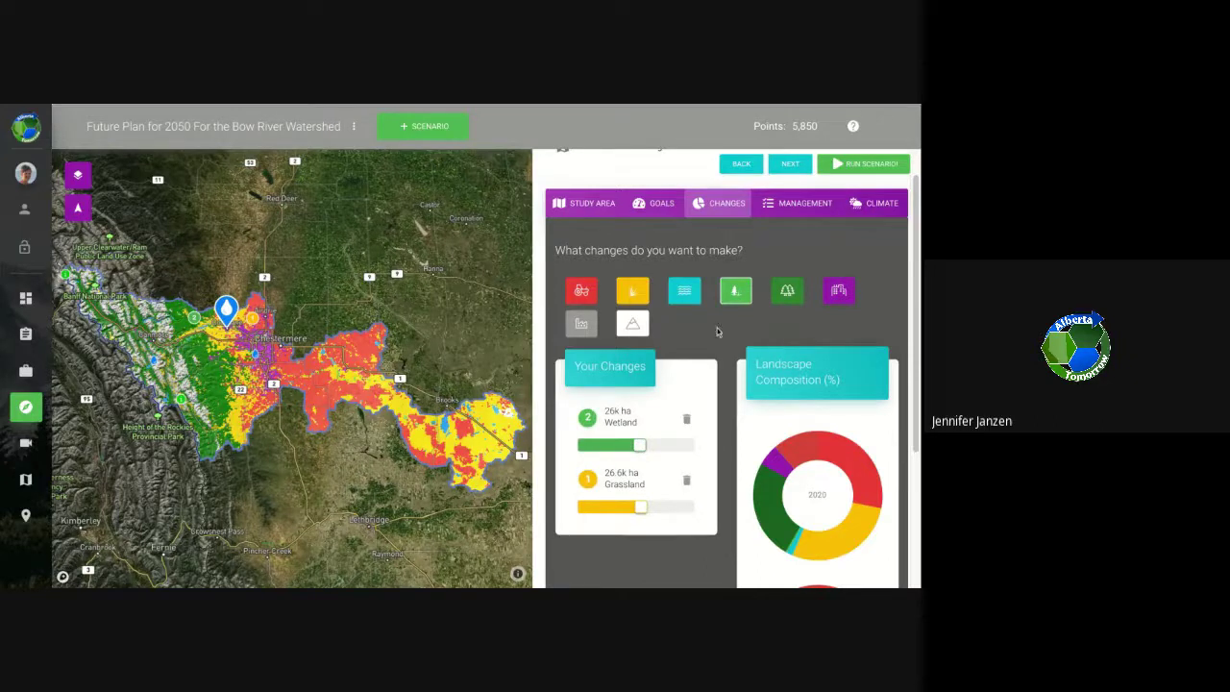
click(787, 289)
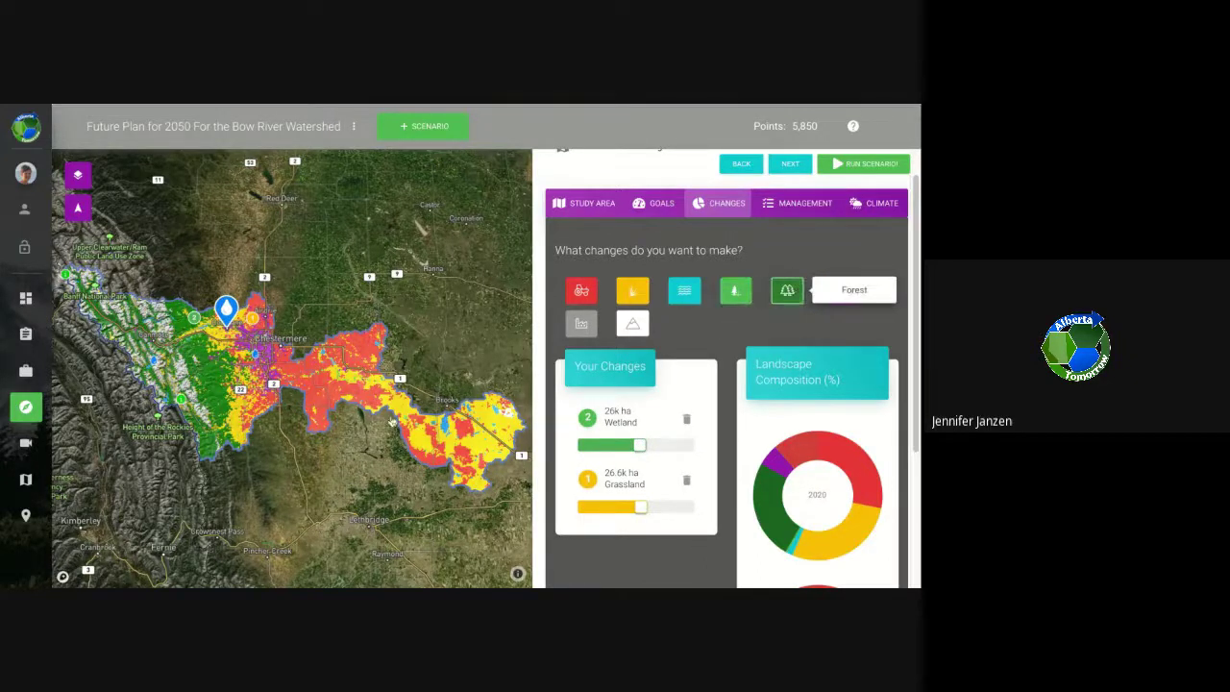
click(213, 320)
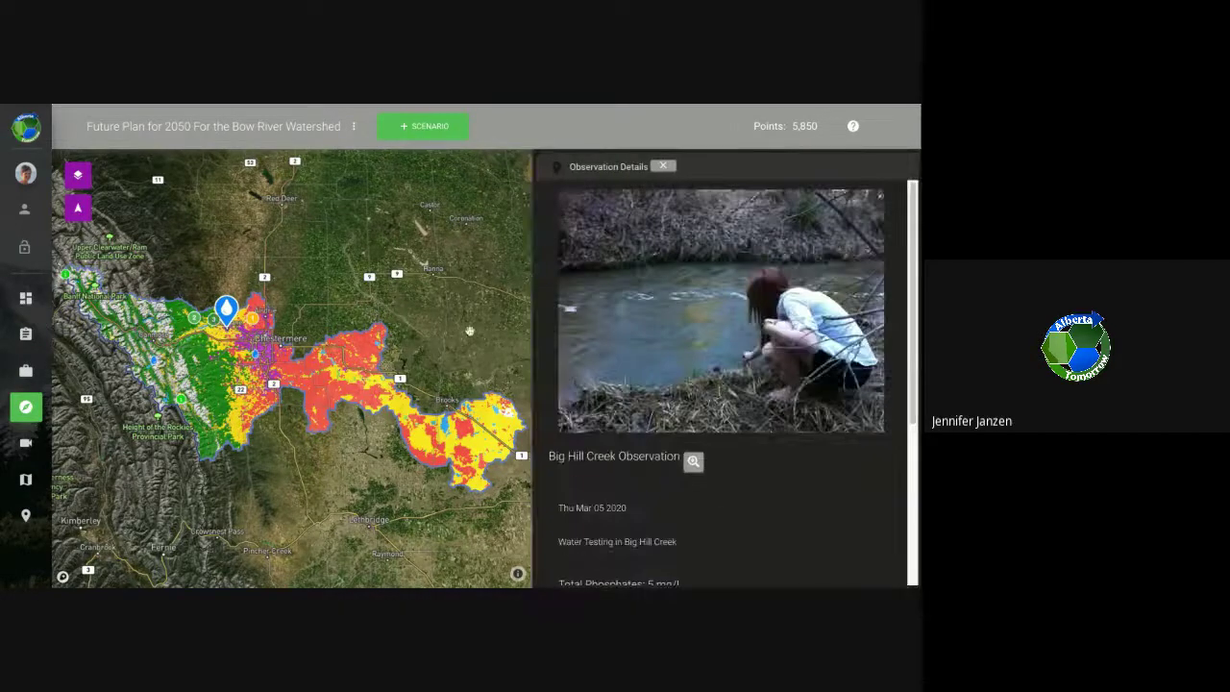
click(663, 168)
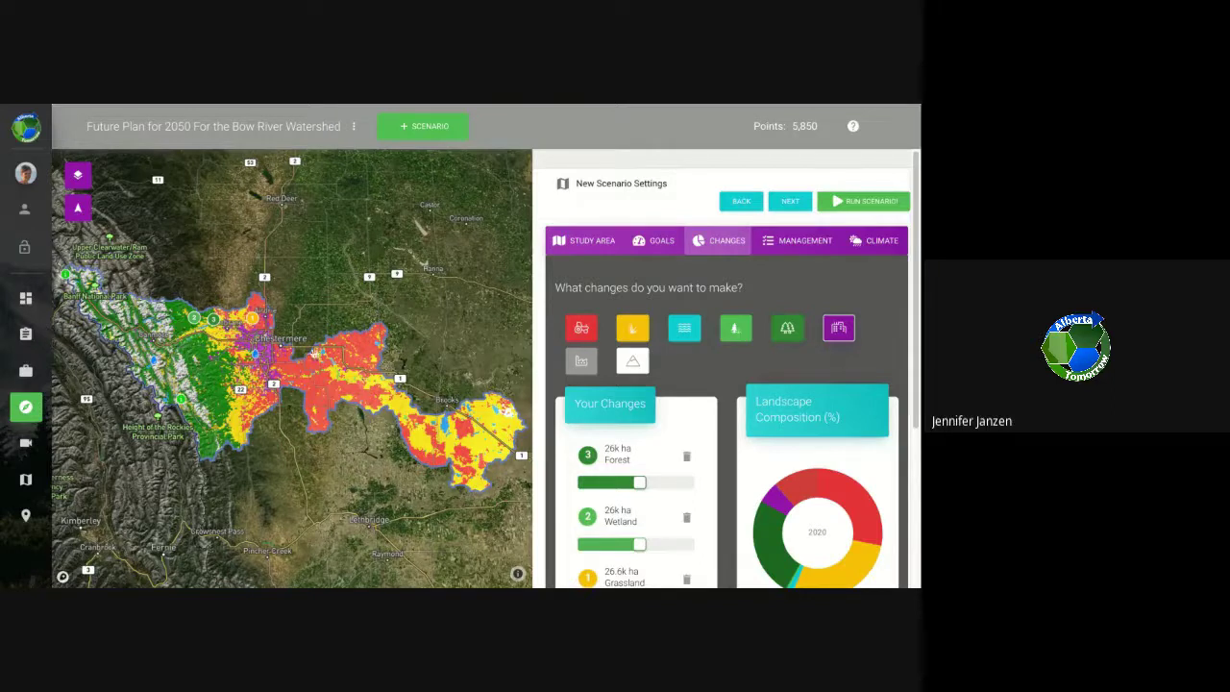
Place two 26k ha Urban changes just south of Chestermere and compare the 2020 landscape composition with the plan for 2050
click(278, 354)
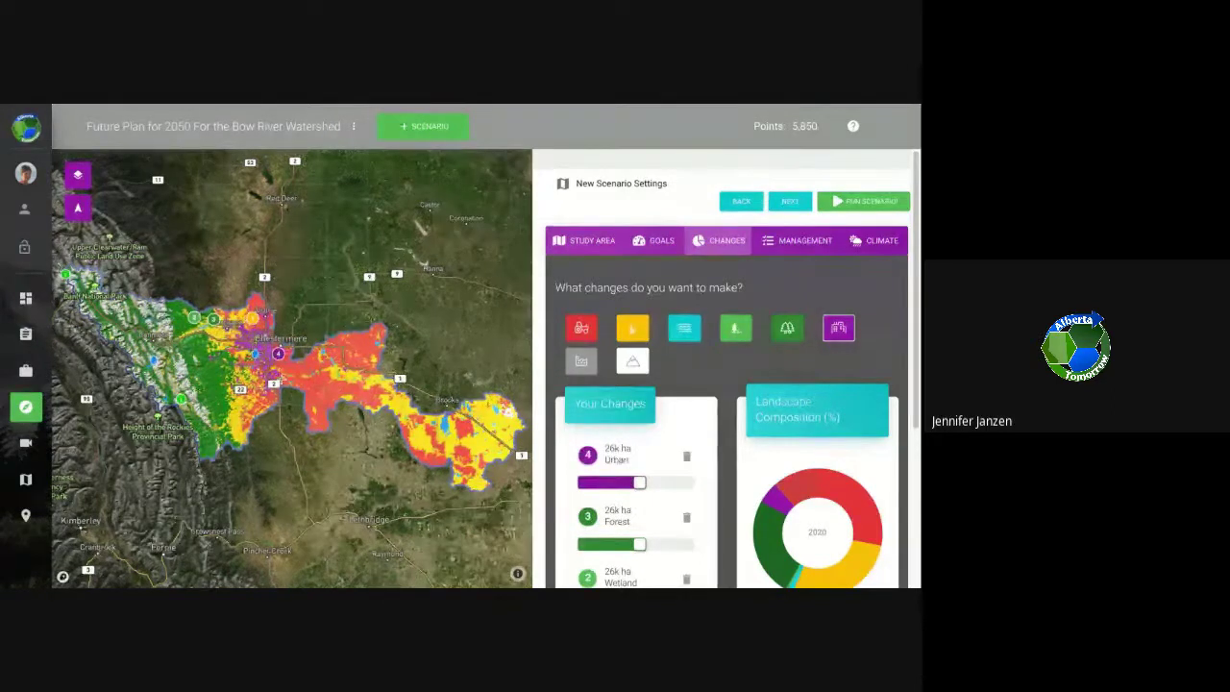
click(285, 382)
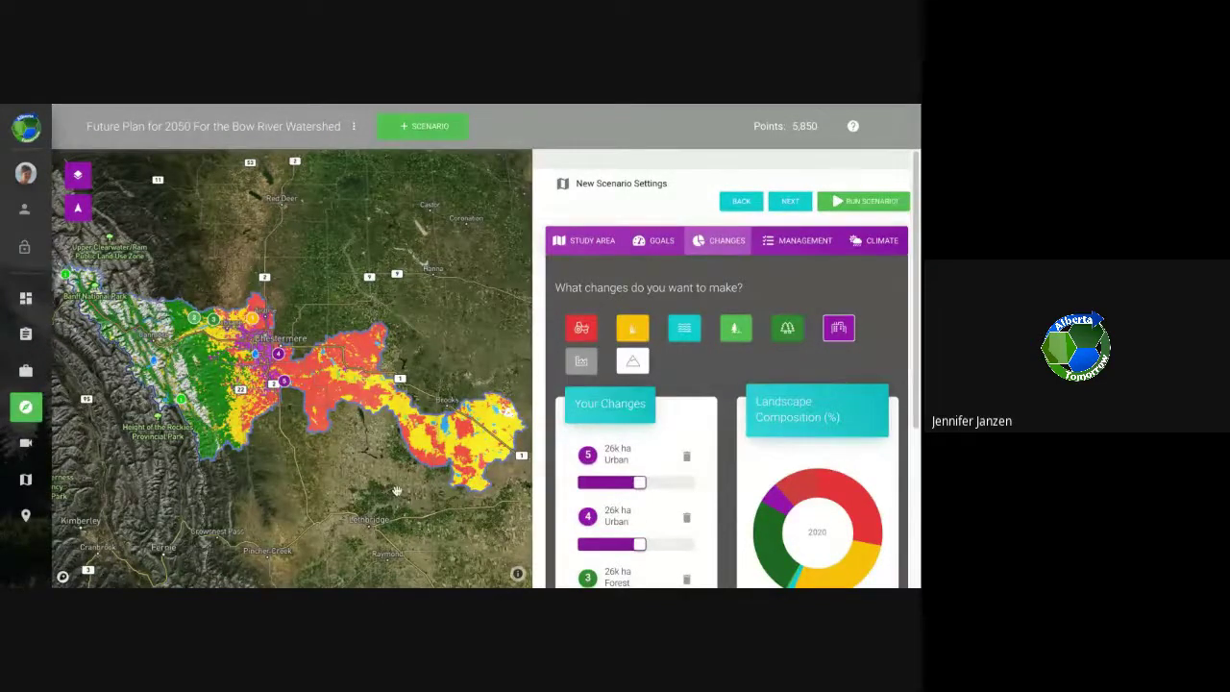
scroll(682, 501, down, 3)
scroll(682, 501, down, 2)
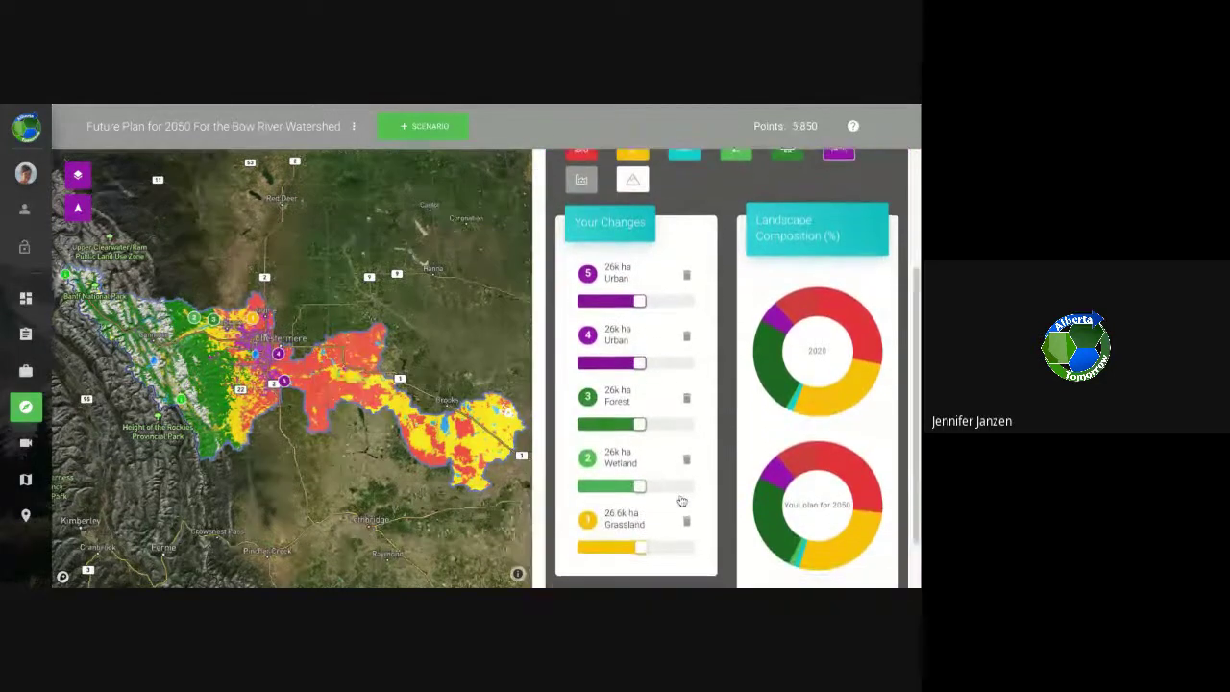
scroll(686, 492, up, 1)
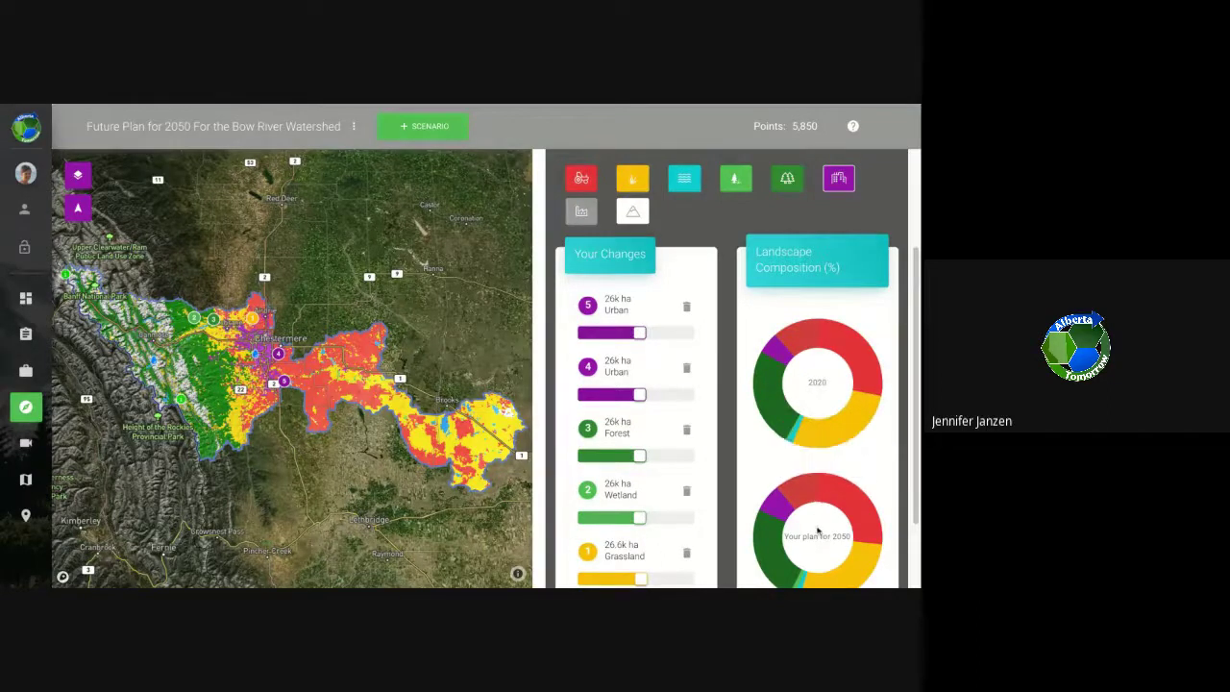
Review the Industrial Activity setting and the Beneficial Management Practices available for the new scenario
scroll(714, 419, up, 1)
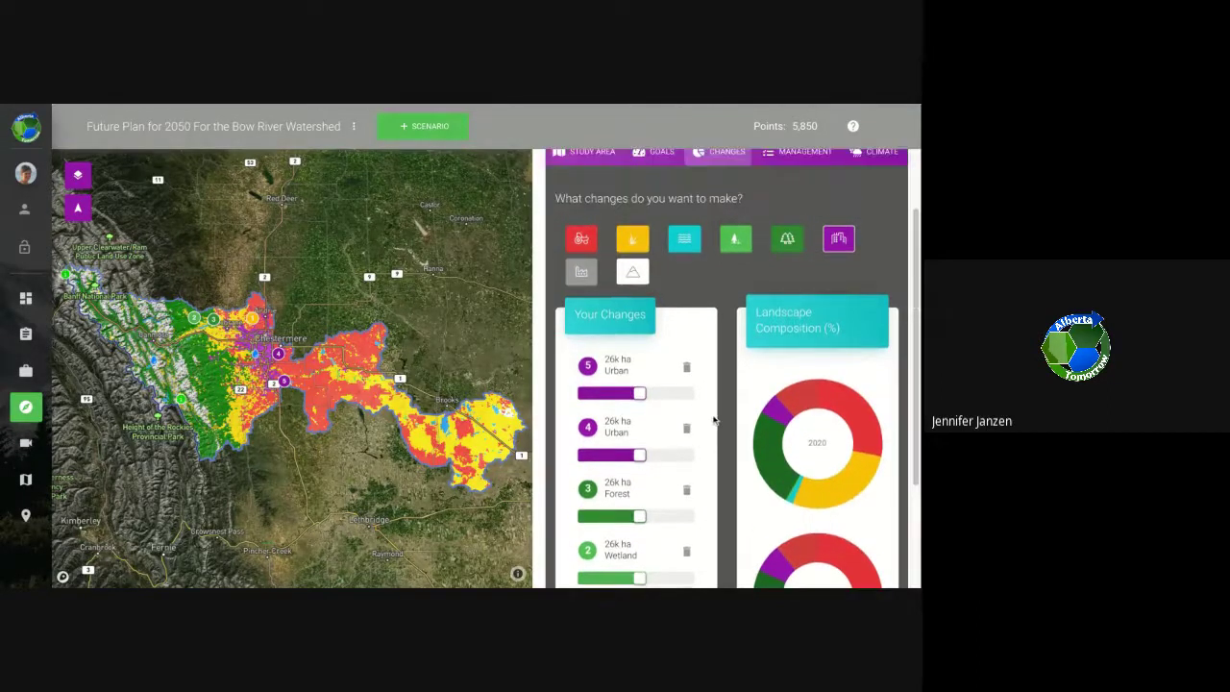
scroll(714, 419, up, 2)
click(806, 240)
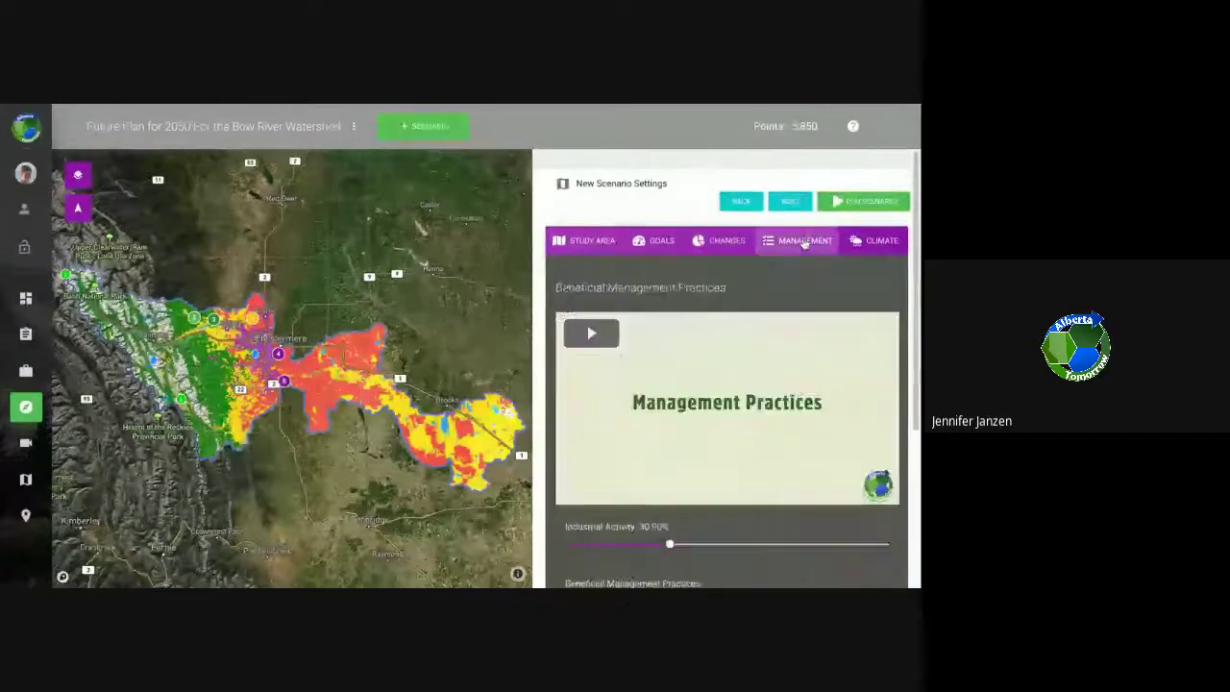
scroll(659, 420, down, 5)
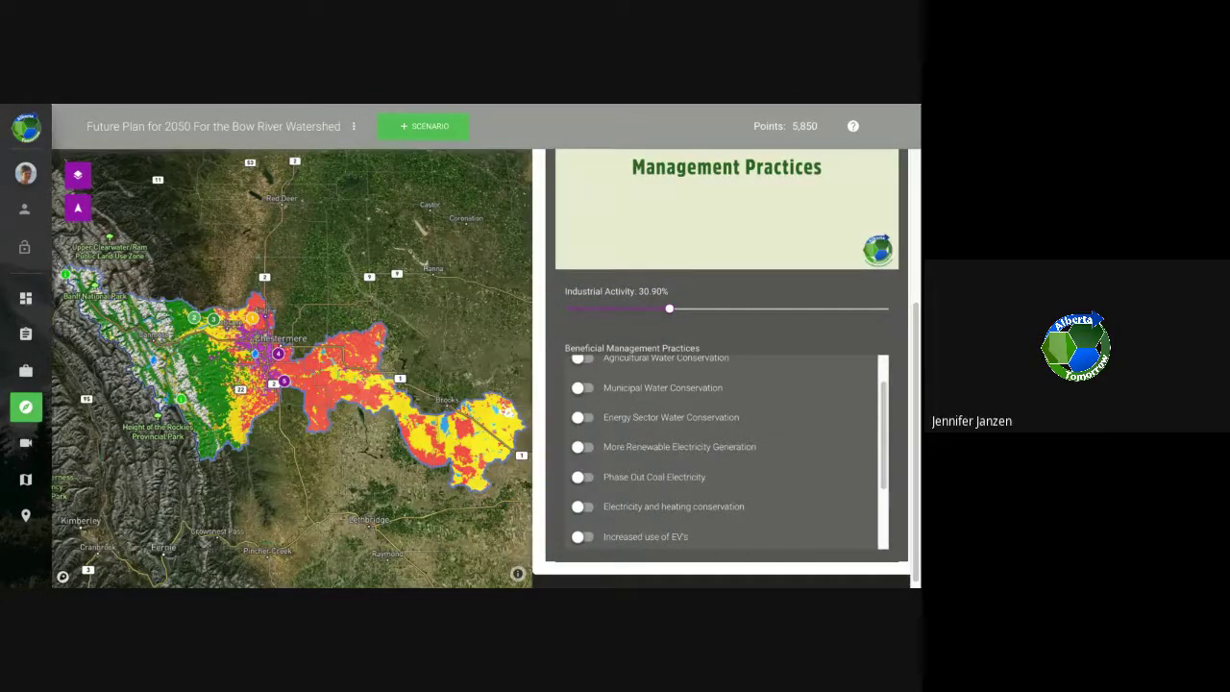
scroll(726, 452, up, 2)
Keep the climate change forecast at None, run the scenario and play the simulation from 2020 to 2050
scroll(740, 275, up, 4)
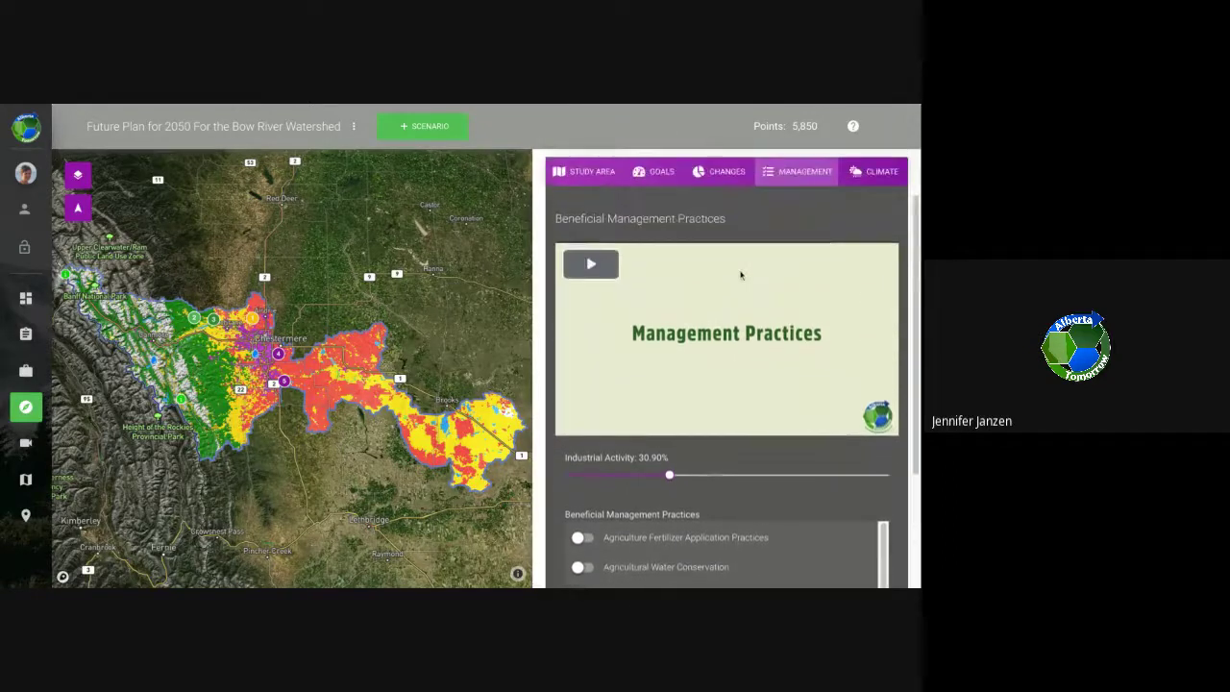
scroll(740, 275, up, 2)
click(875, 239)
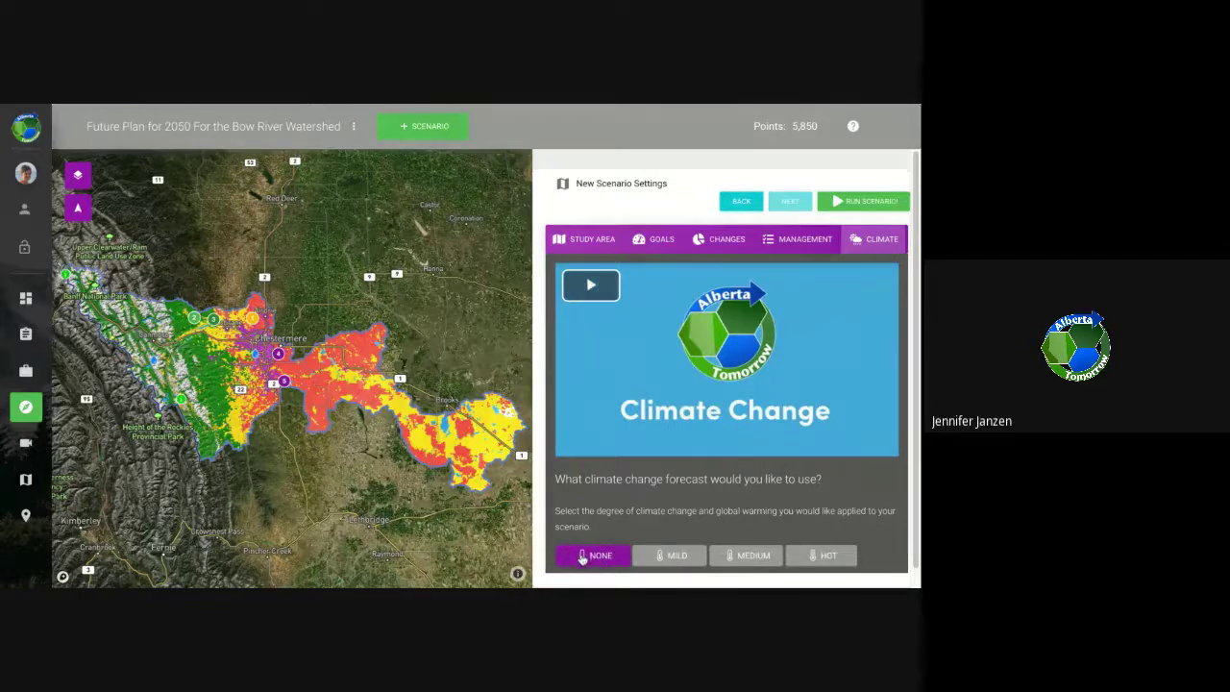
click(873, 201)
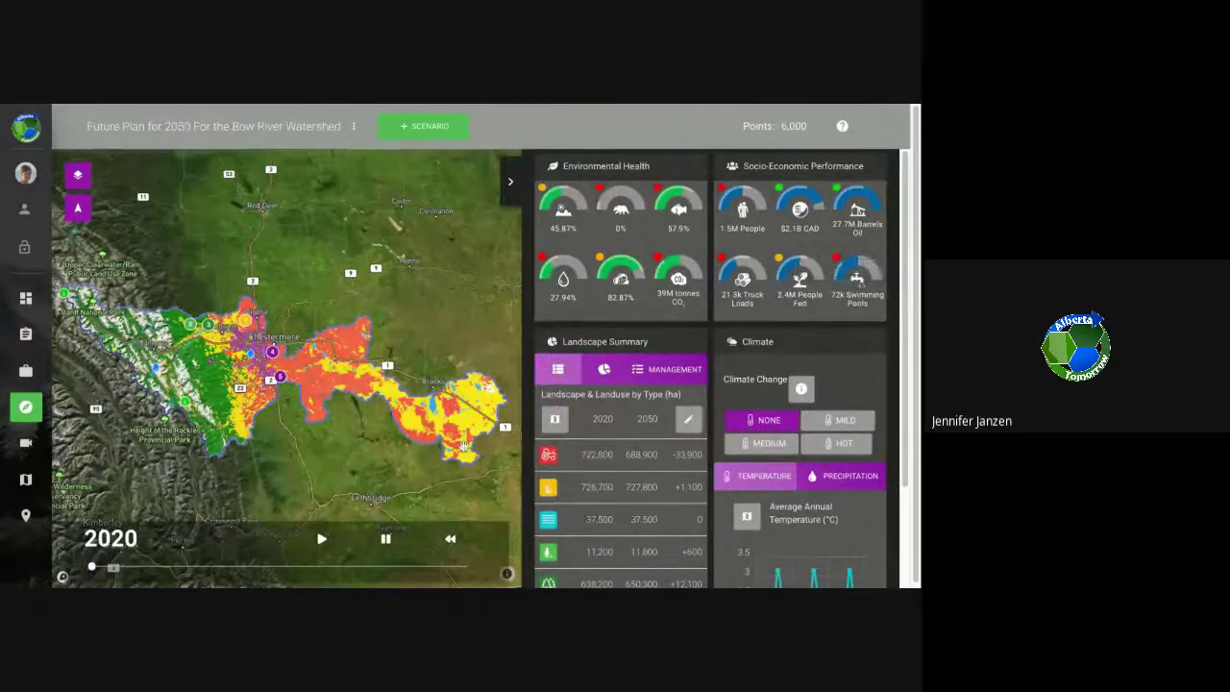
click(321, 541)
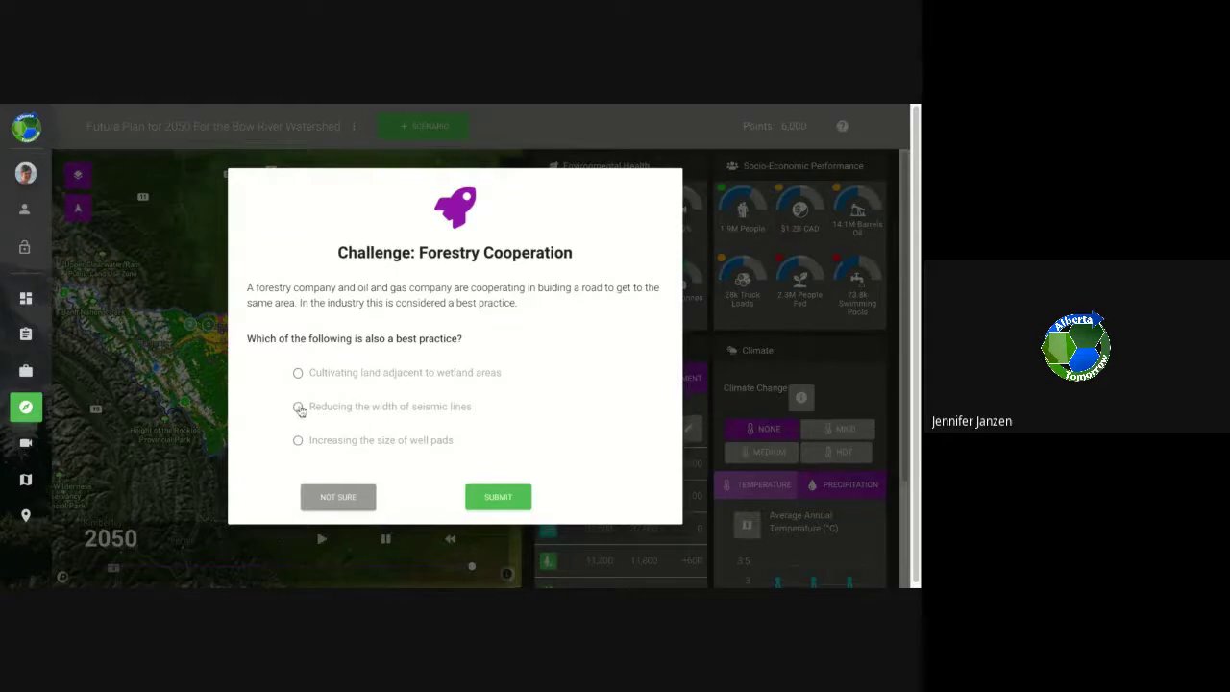
Answer the Forestry Cooperation challenge with "Reducing the width of seismic lines" and continue to the results
click(504, 497)
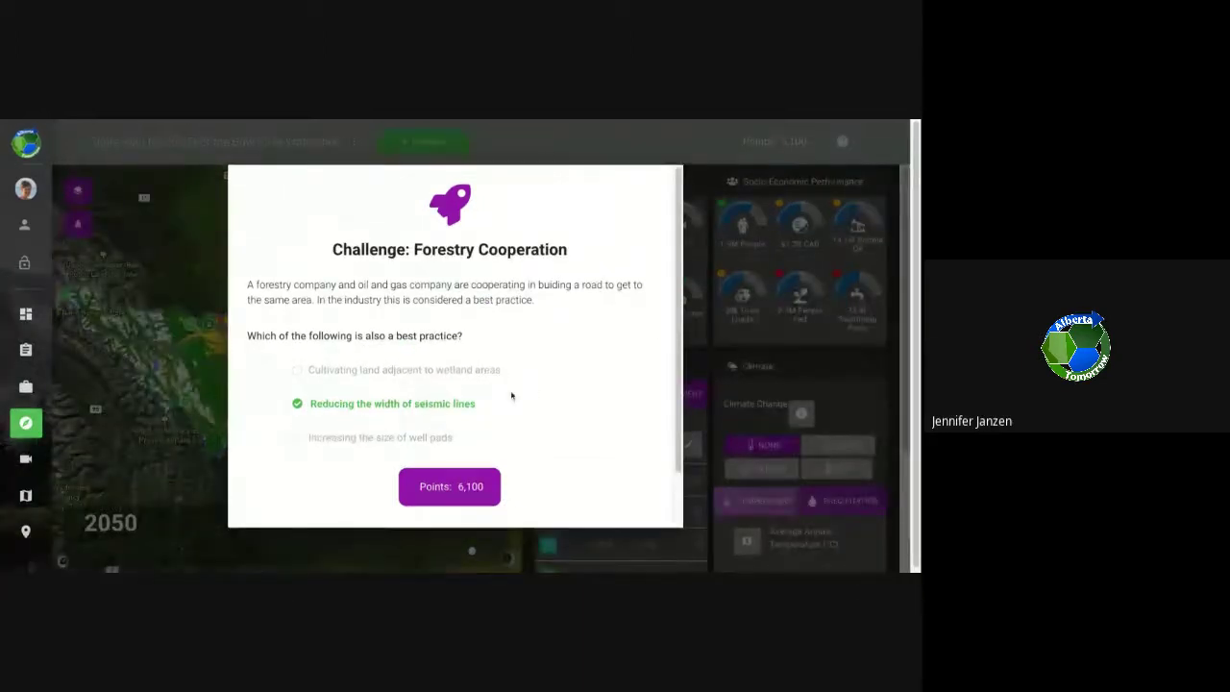
scroll(438, 422, down, 1)
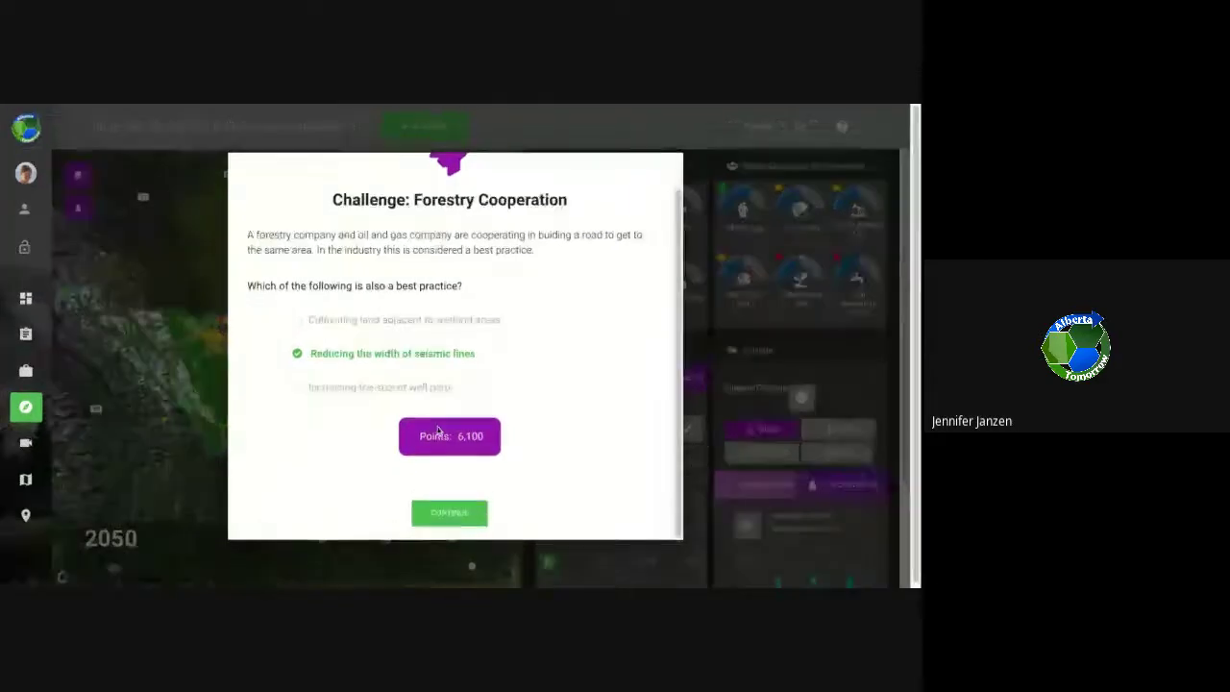
click(450, 513)
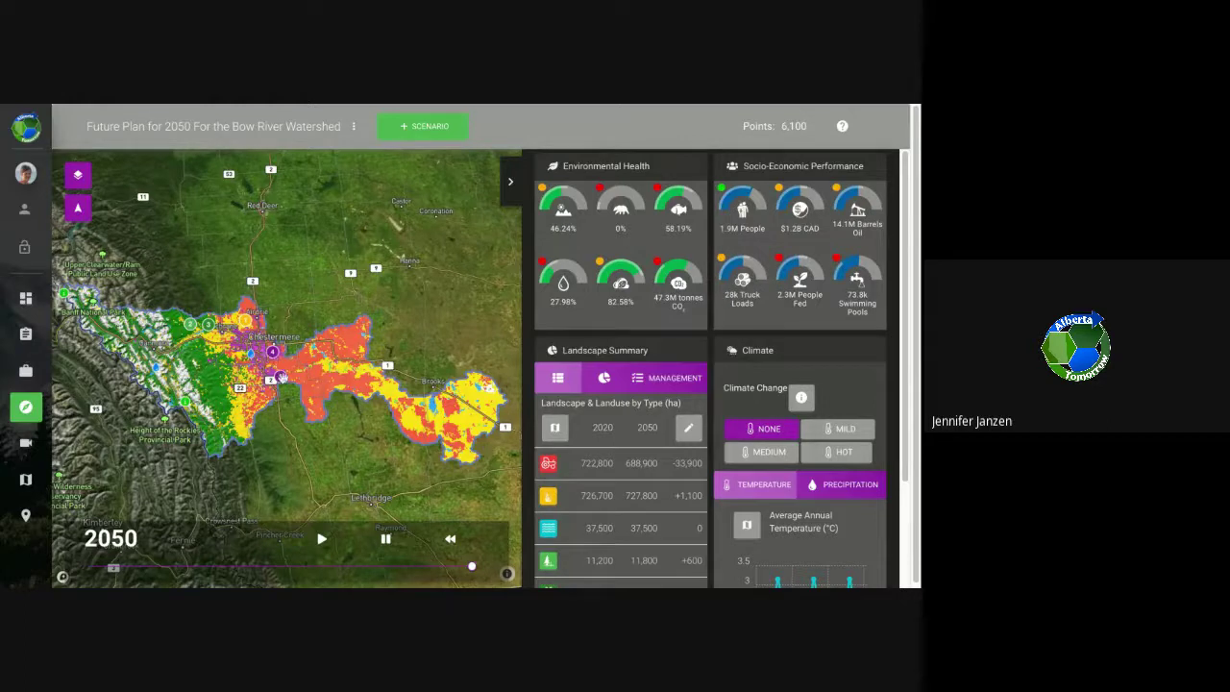
View the landscape composition charts and check the scenario's list of landscape changes without editing them
click(606, 378)
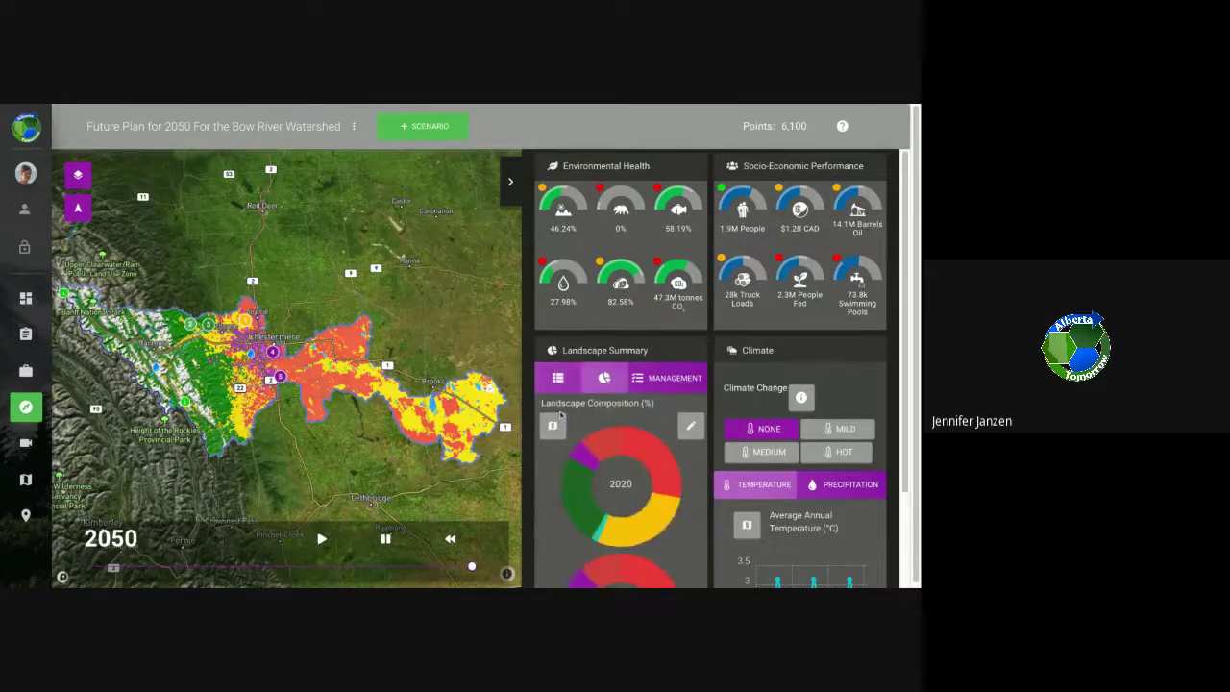
click(690, 431)
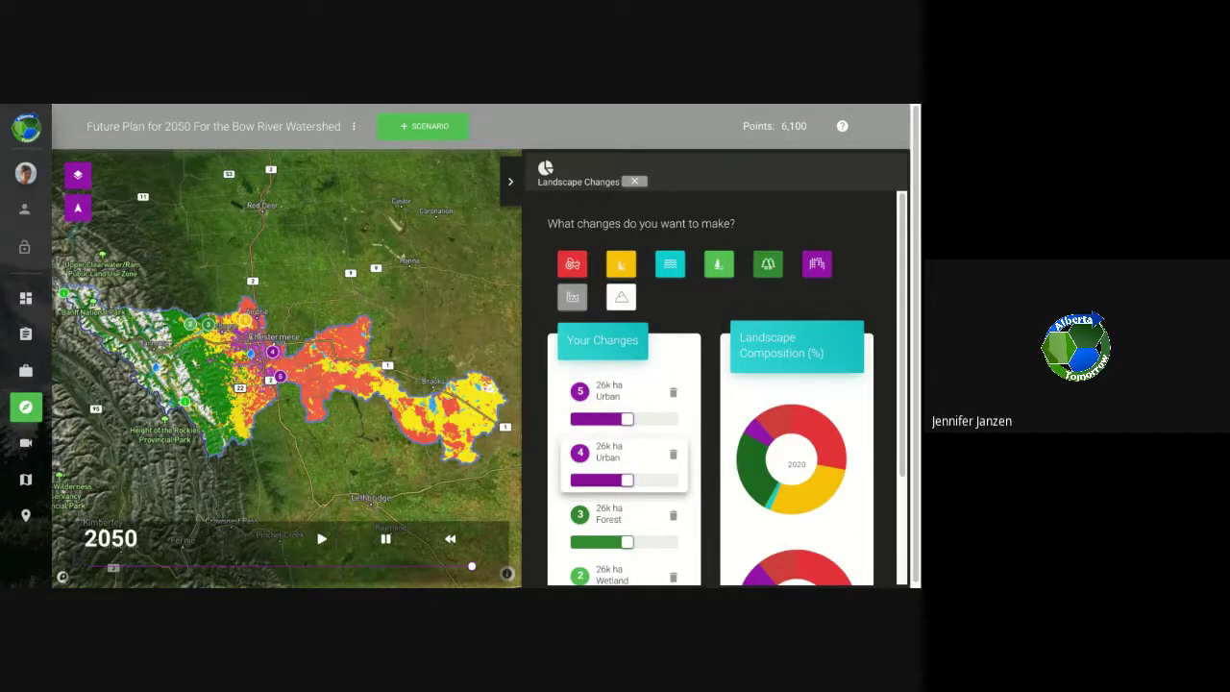
click(635, 183)
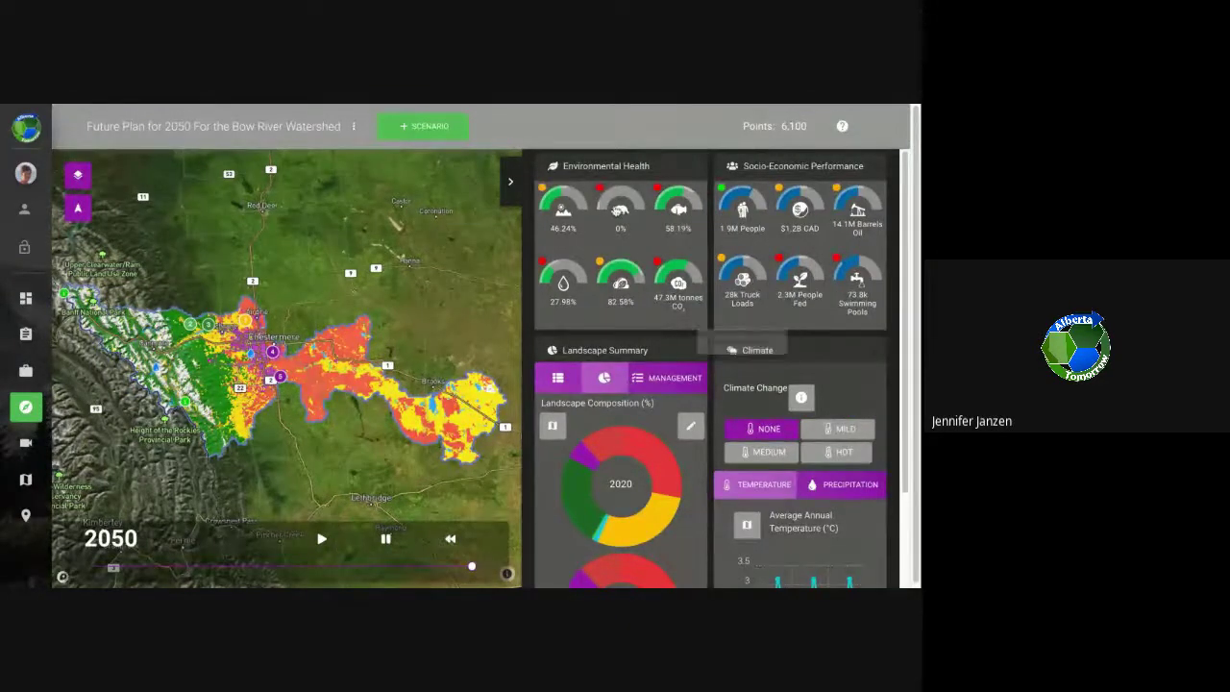
Lower the goal of the Grizzly Habitat indicator under Environmental Health
click(612, 207)
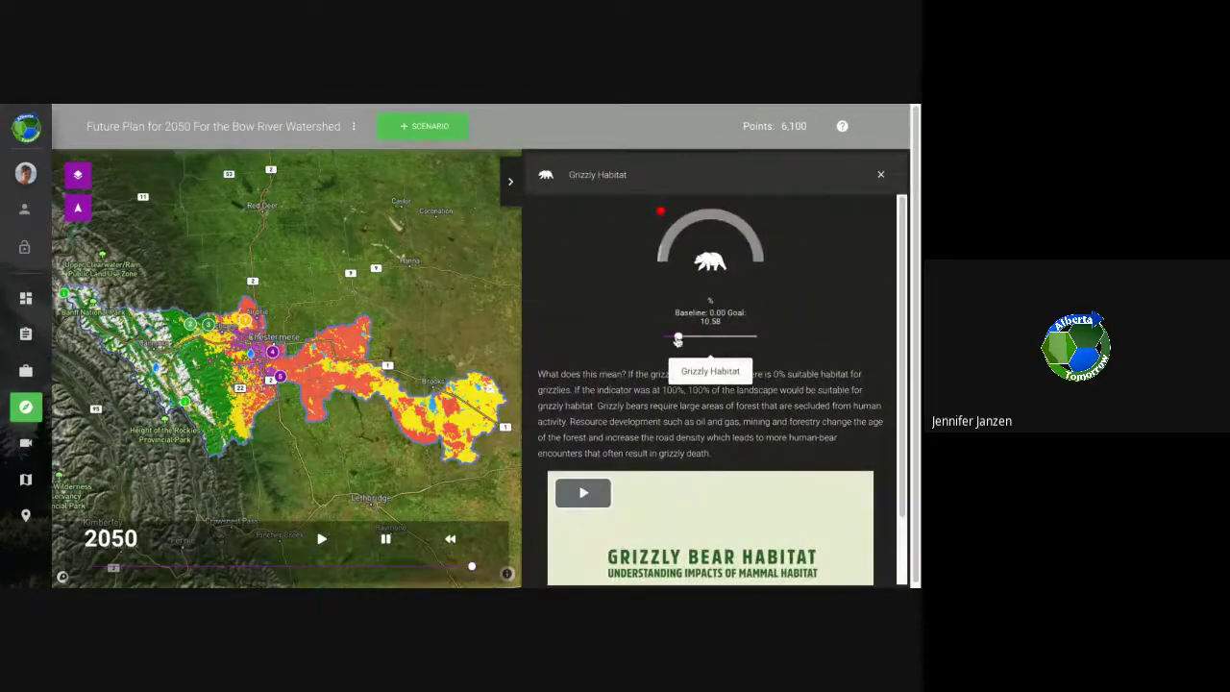
drag(678, 340, 670, 336)
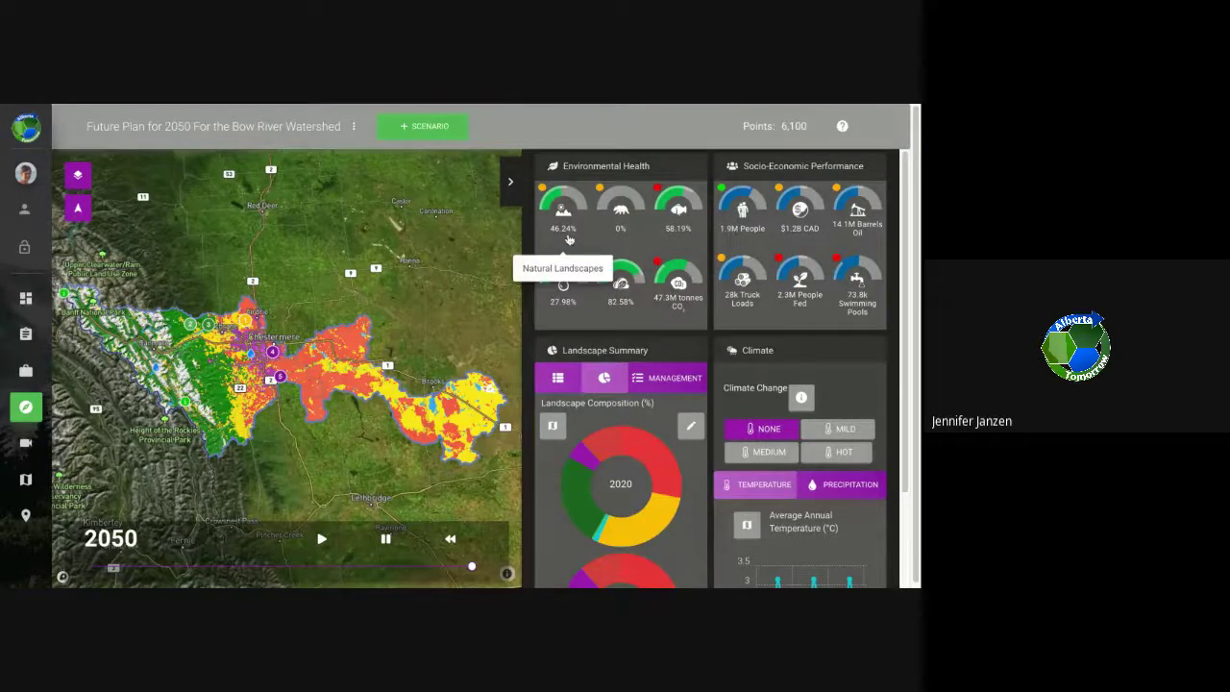
Add four 26k ha Grassland changes: southeast of Chestermere, on the watershed's southern lobe, east of Brooks and in the western mountains
click(690, 427)
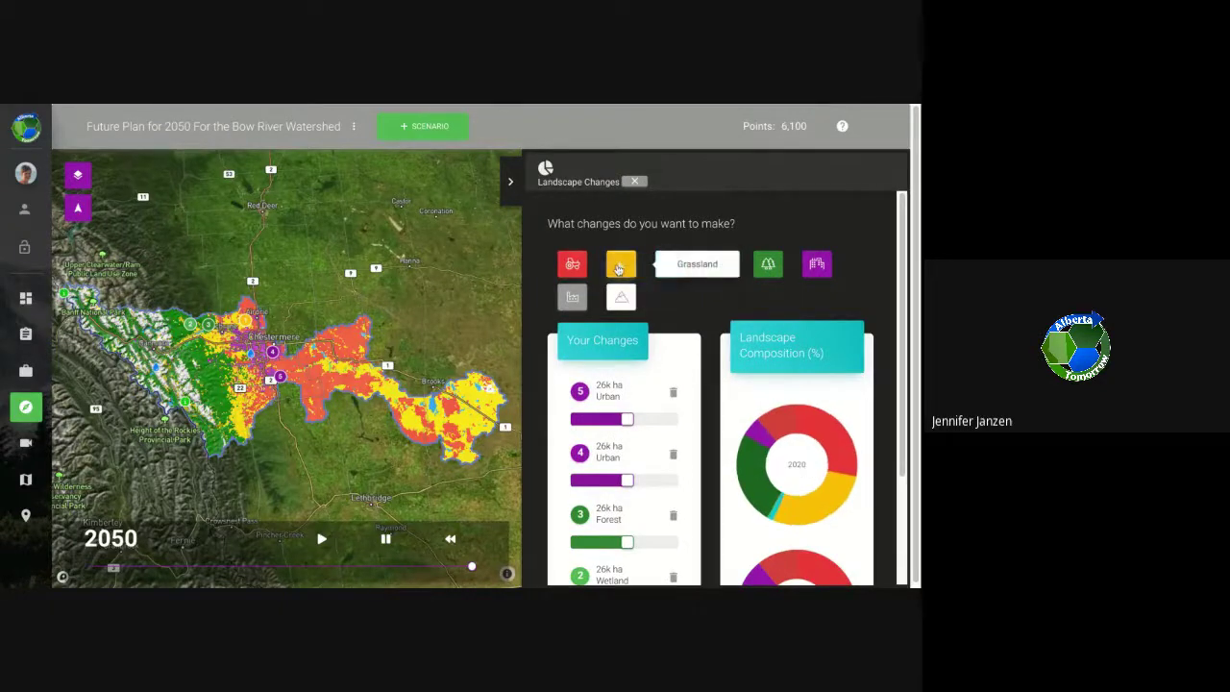
click(283, 364)
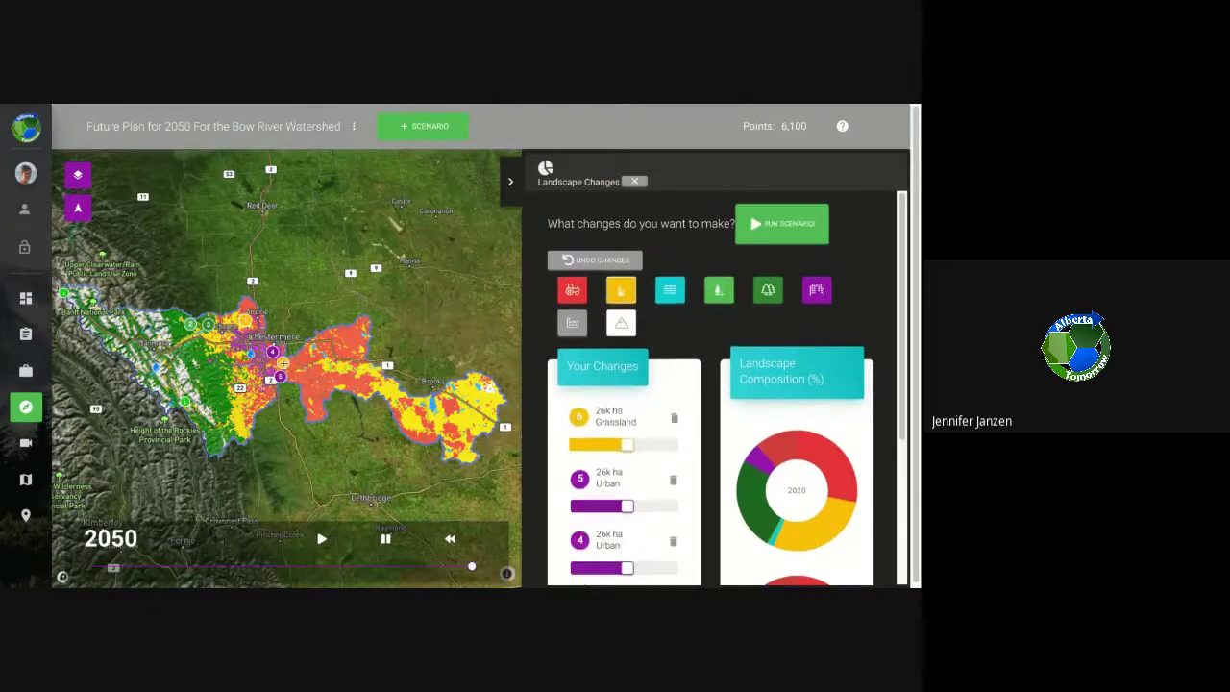
click(317, 413)
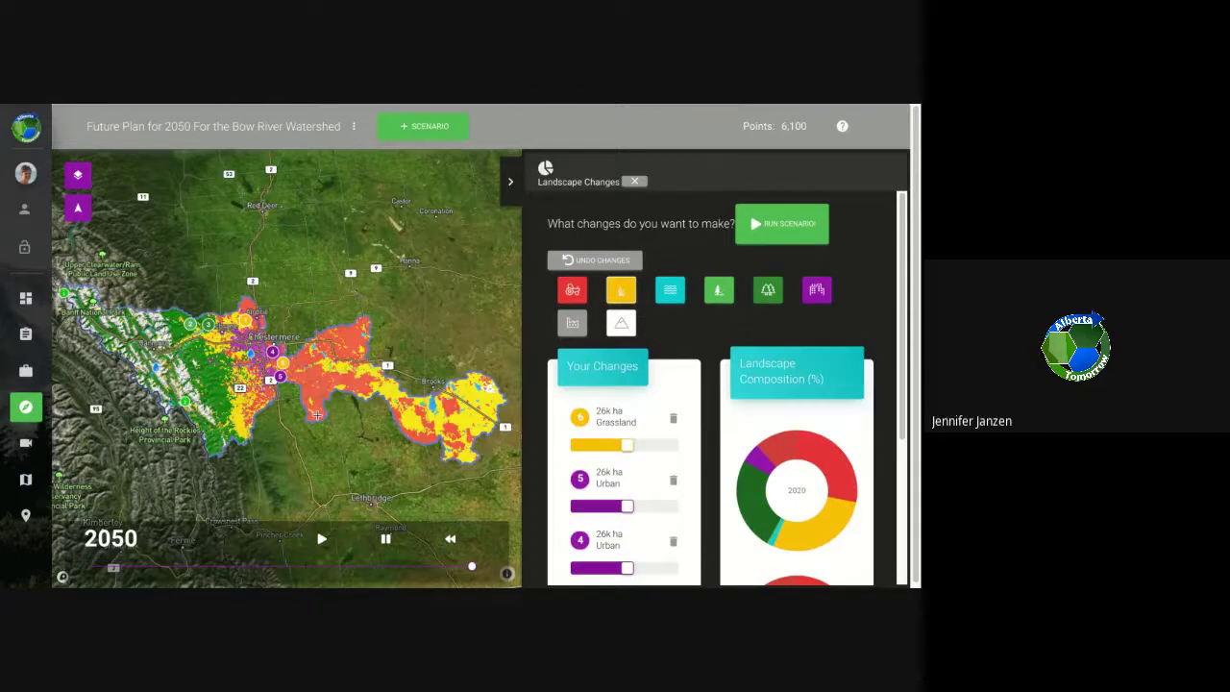
click(452, 405)
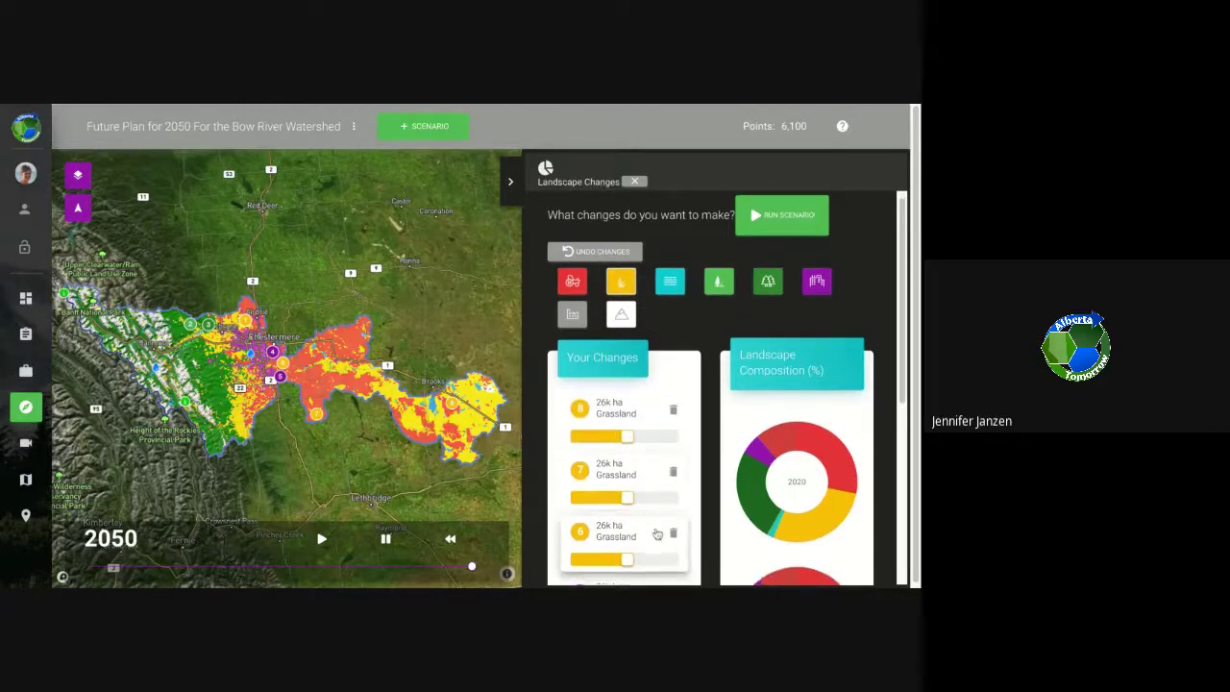
scroll(662, 519, down, 2)
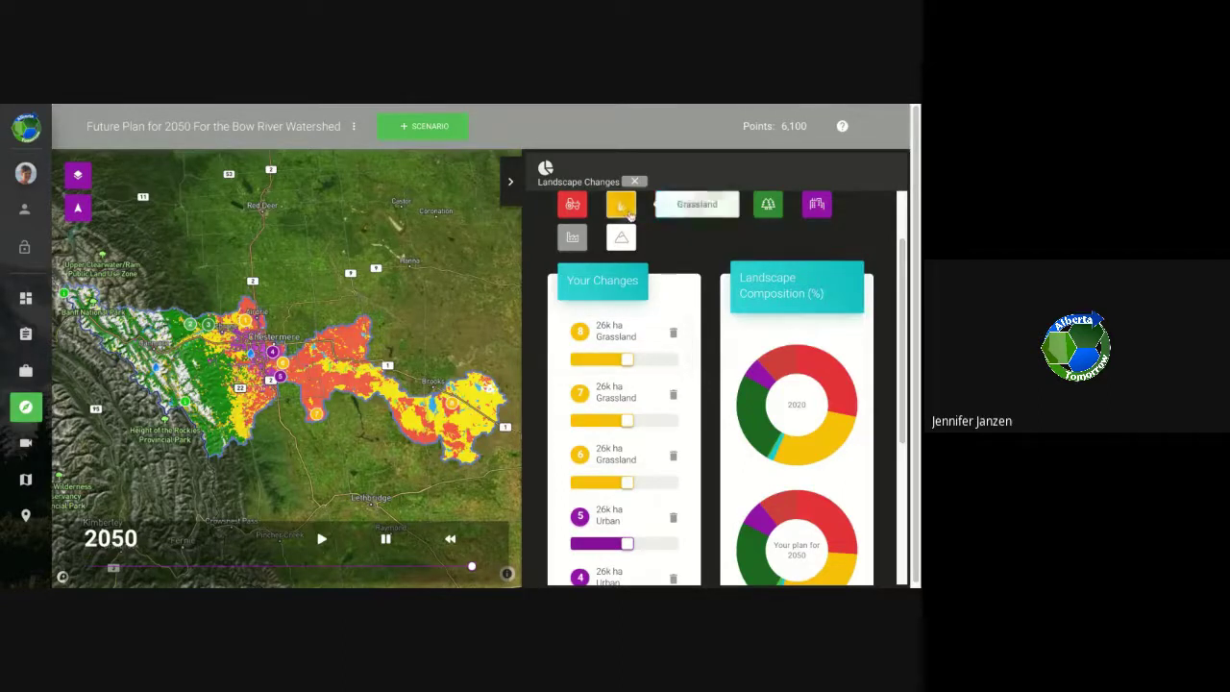
click(184, 371)
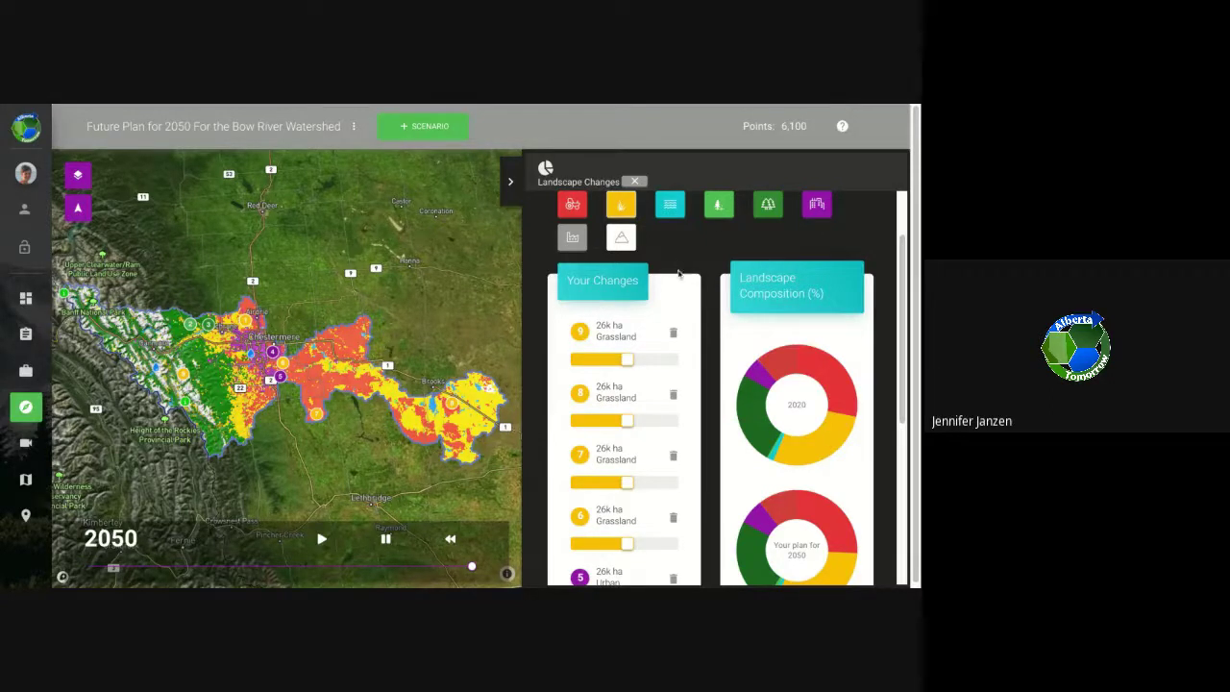
Run the scenario with the new Grassland changes, play it from 2020 to 2050 and dismiss the Agriculture note
click(636, 182)
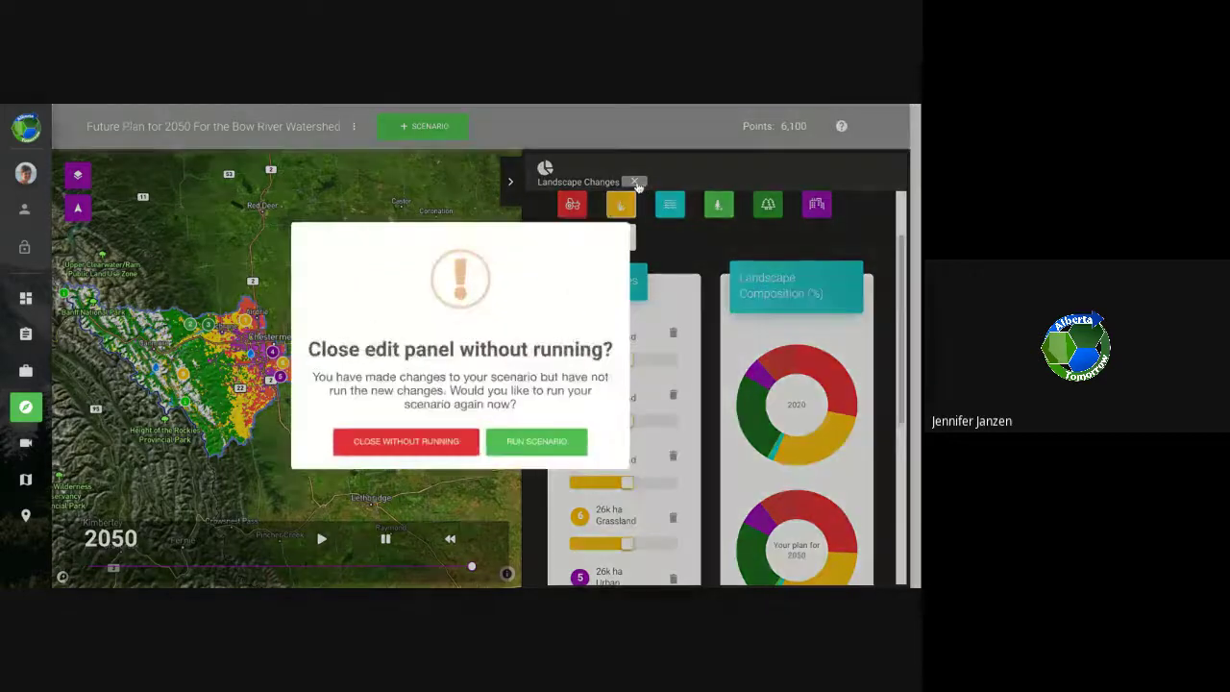
click(560, 438)
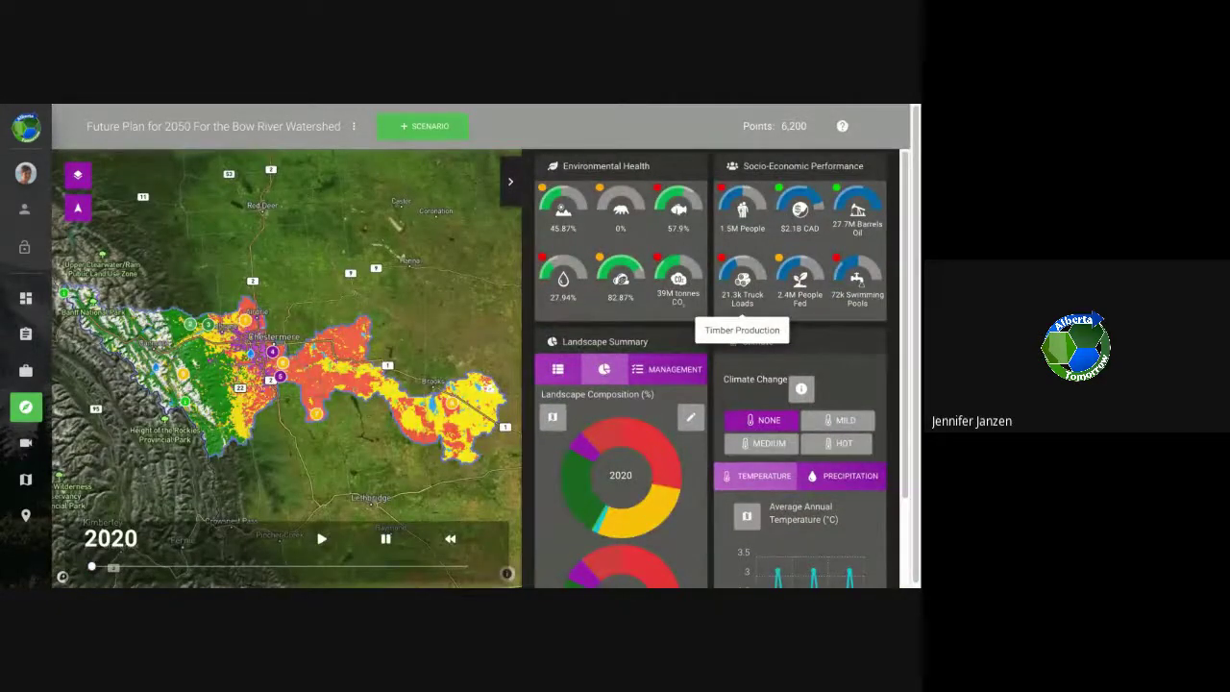
click(322, 540)
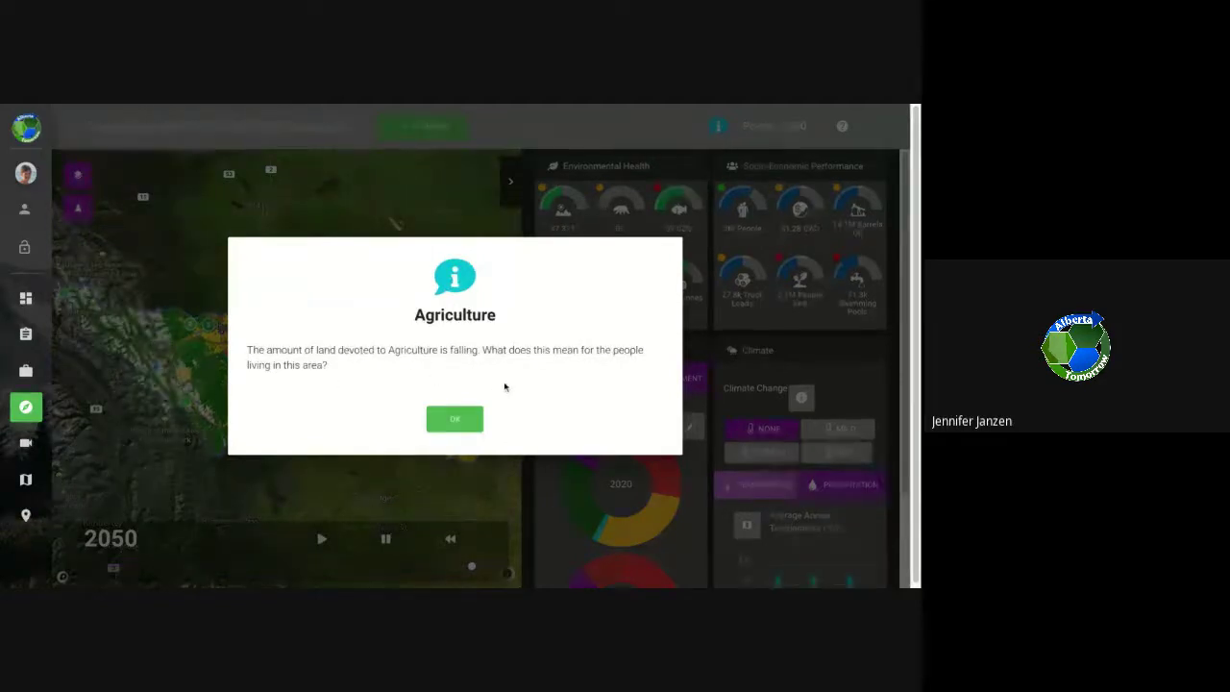
click(459, 421)
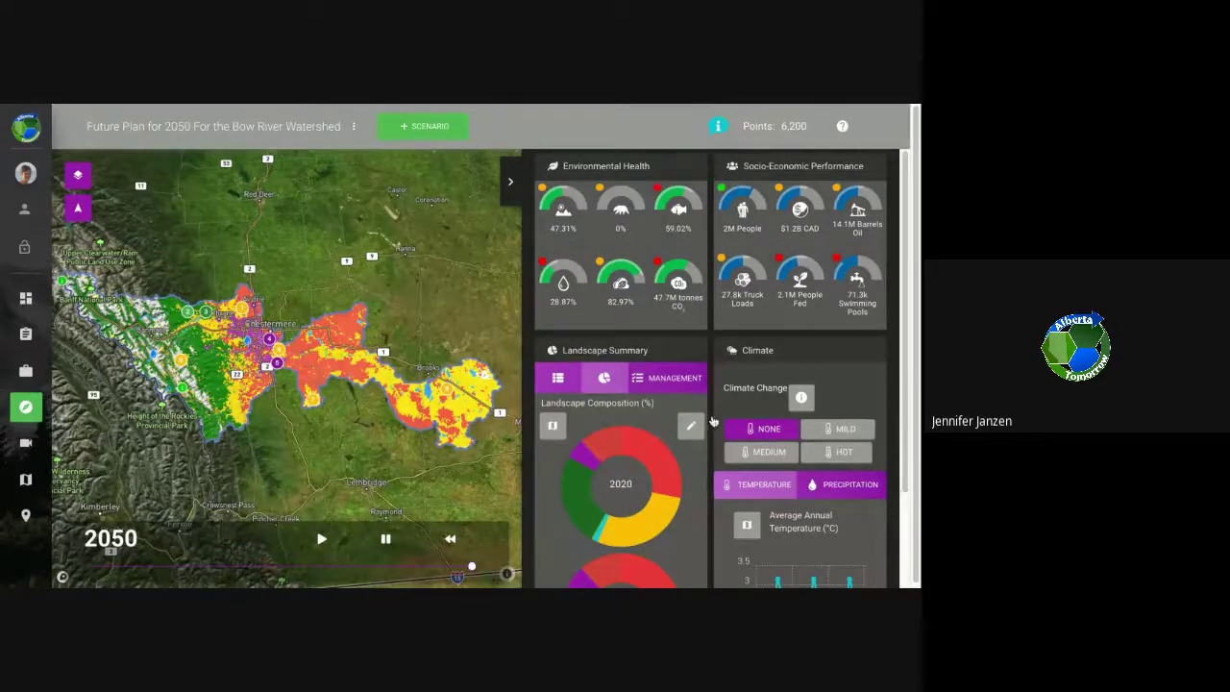
Try Industrial Activity at 32.17%, 98.51% and 0% in the management settings, and settle on 36.39%
click(669, 384)
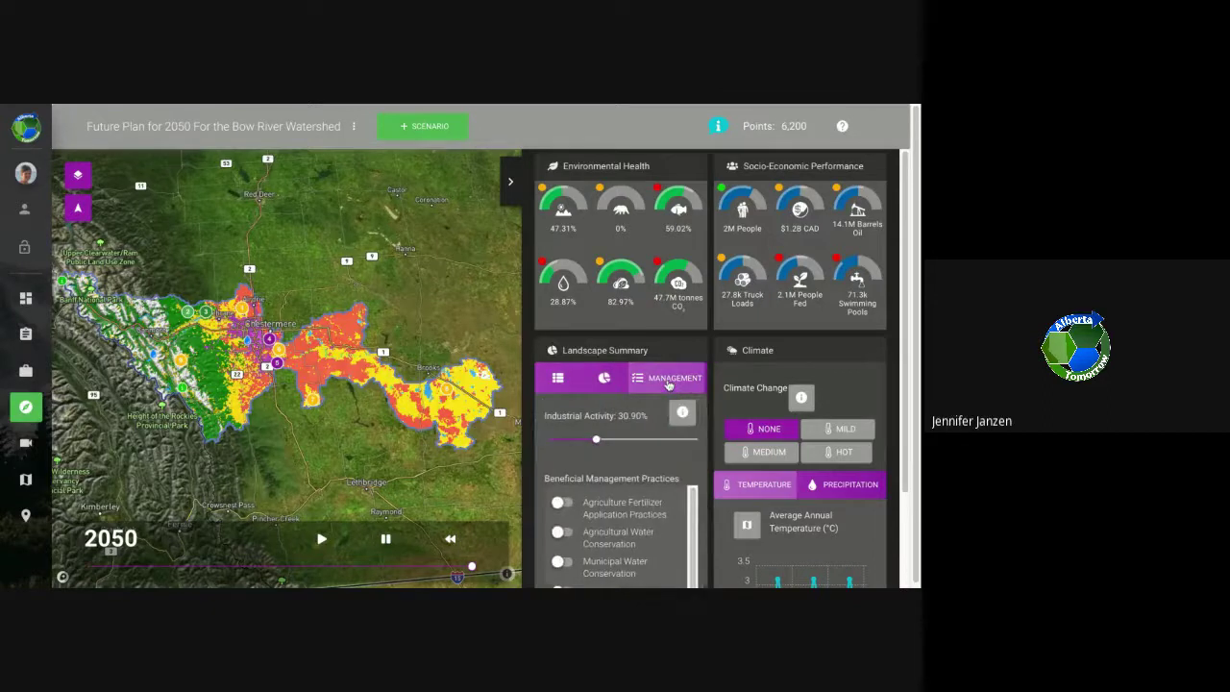
scroll(648, 440, down, 3)
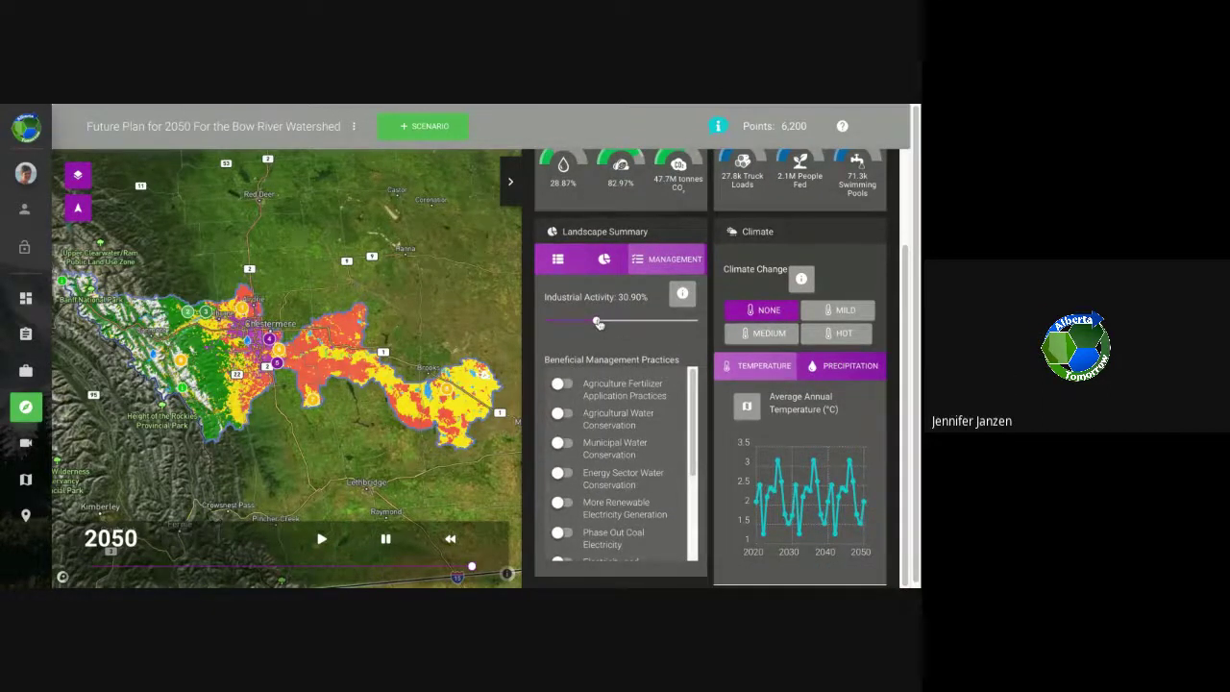
mouse_move(597, 323)
mouse_down()
mouse_move(651, 322)
mouse_move(598, 321)
mouse_up()
scroll(652, 327, up, 3)
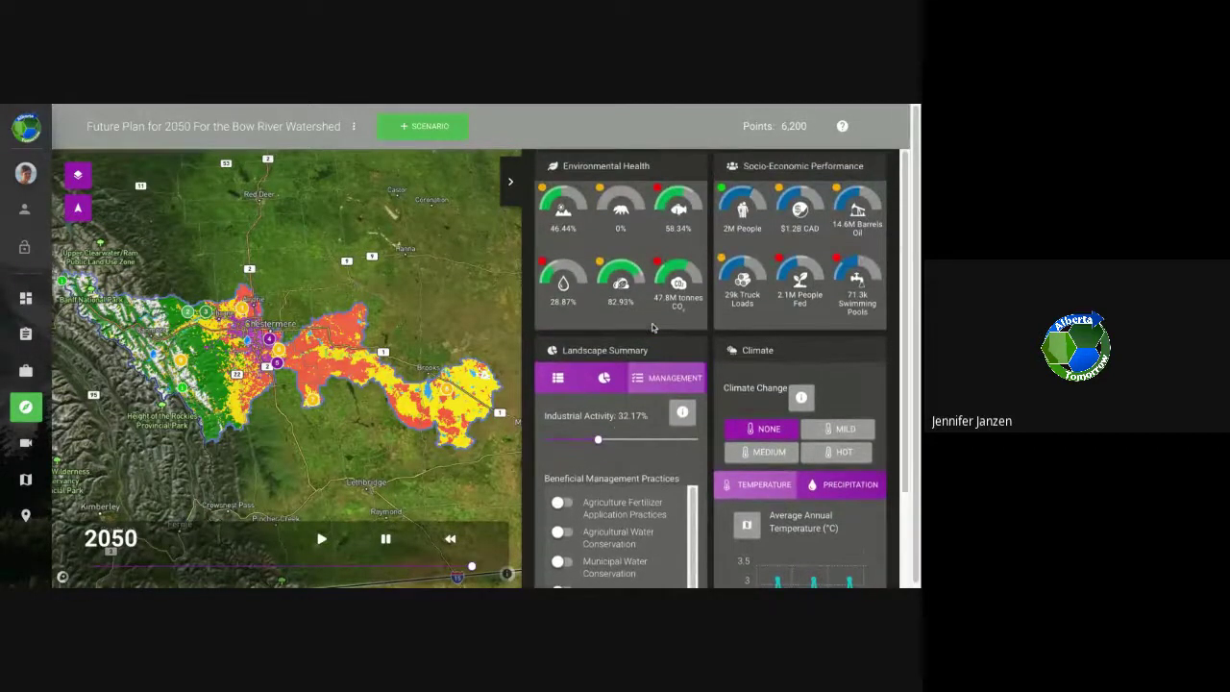
drag(599, 441, 699, 441)
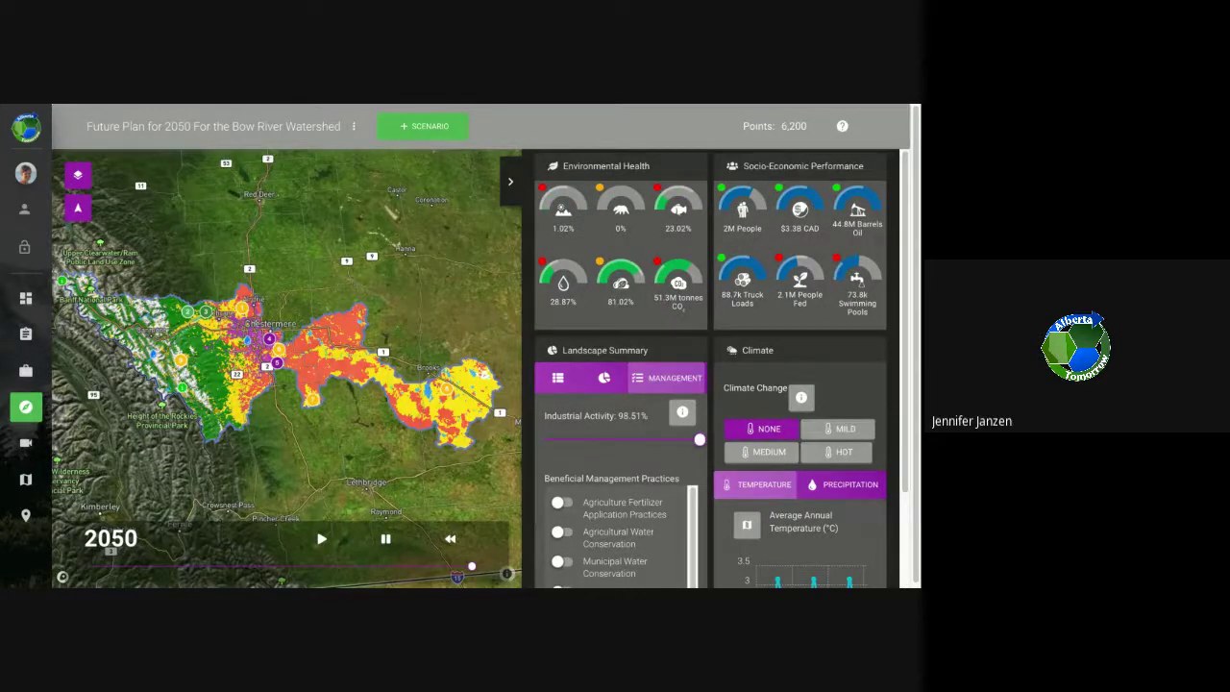
drag(699, 439, 549, 439)
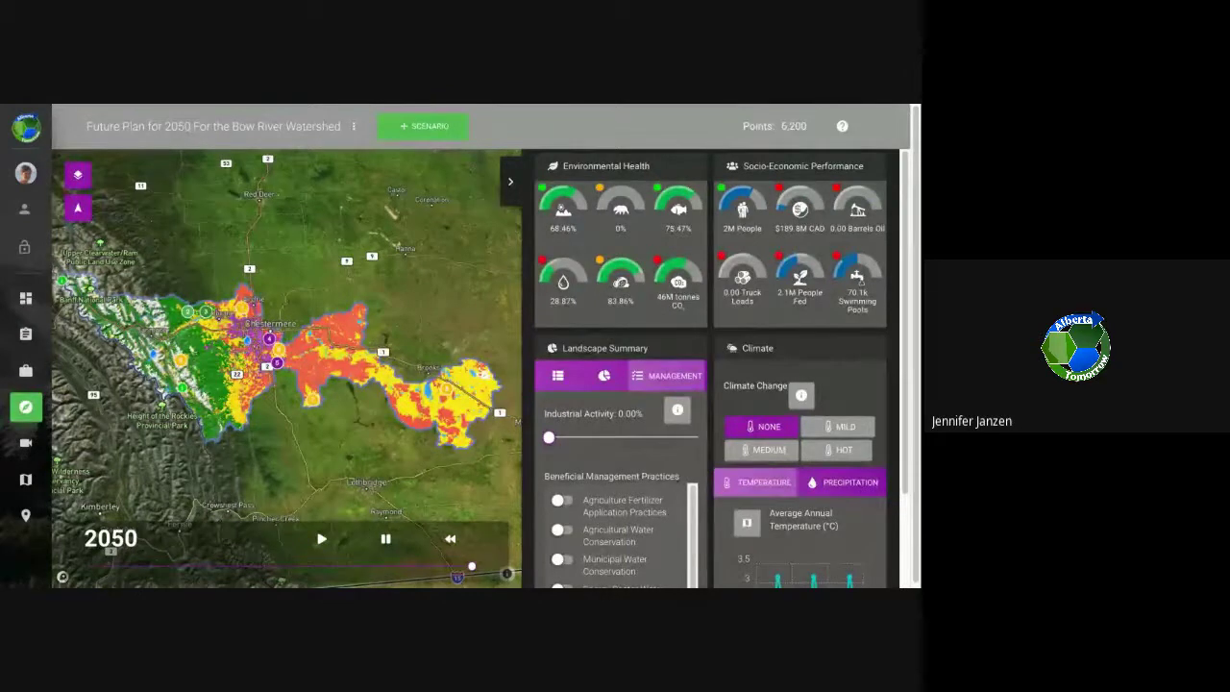
drag(549, 437, 605, 439)
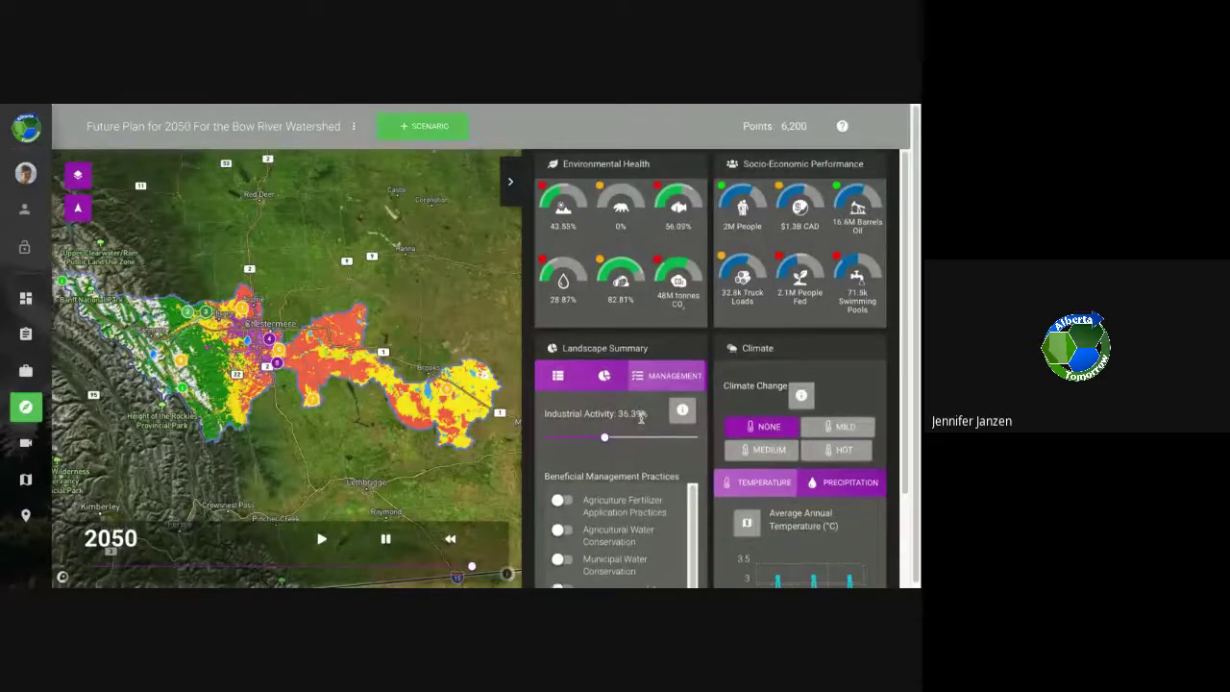
Look through the Beneficial Management Practices from Agriculture Fertilizer Application Practices to Carbon Capture
scroll(641, 418, down, 5)
scroll(642, 418, up, 2)
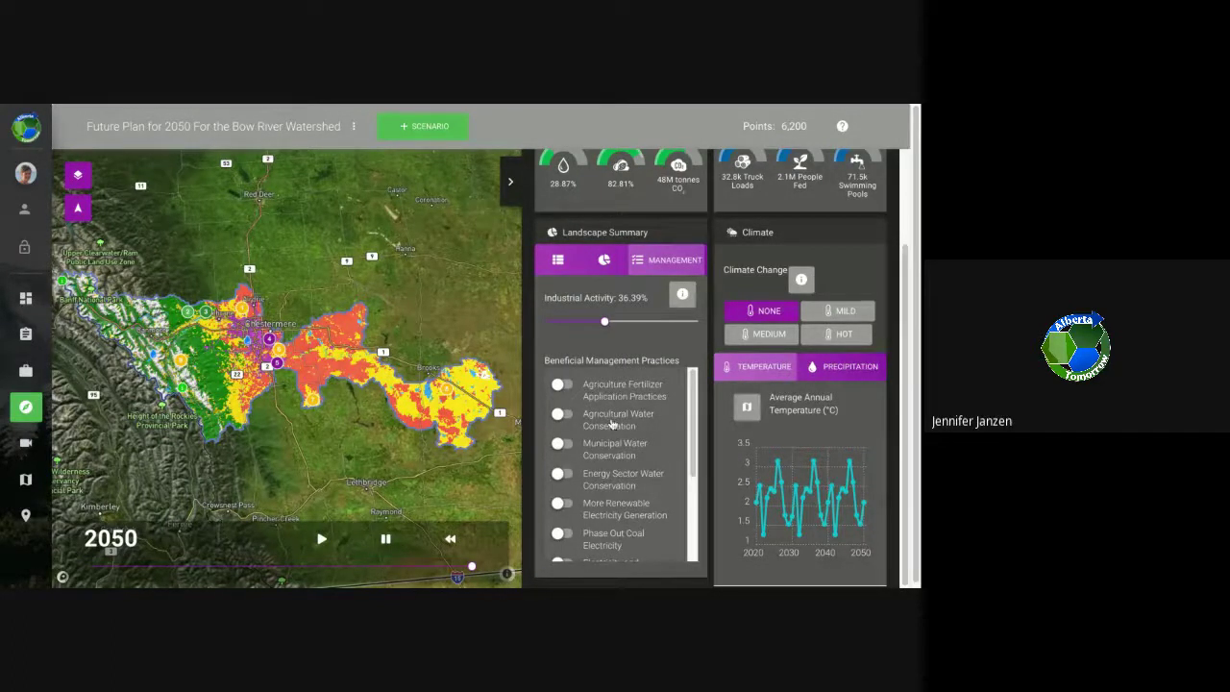
scroll(612, 423, down, 2)
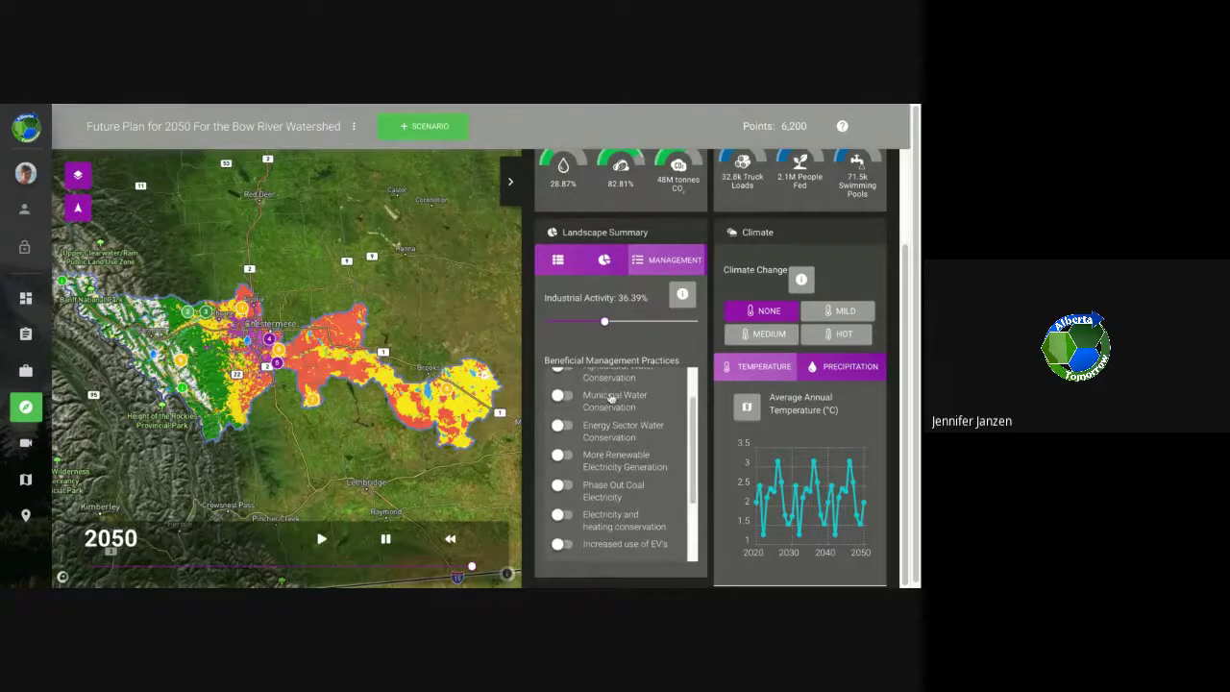
scroll(620, 433, down, 1)
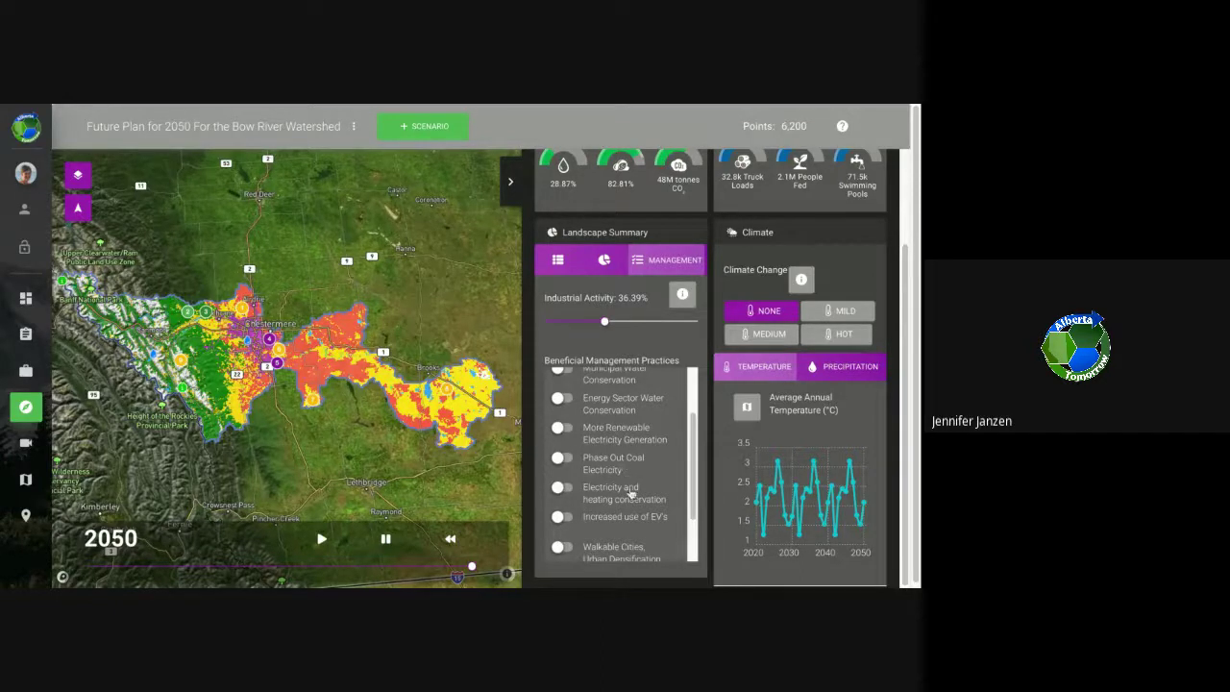
scroll(624, 467, down, 3)
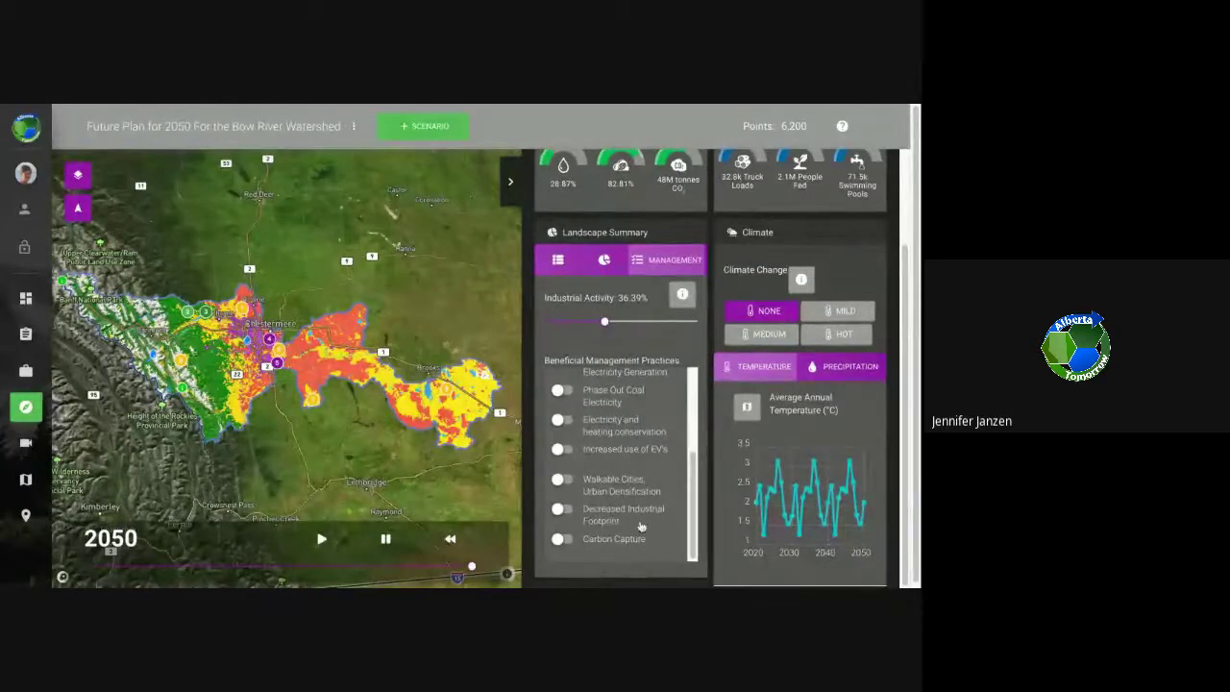
Enable the Decreased Industrial Footprint, Carbon Capture, Walkable Cities, Increased use of EV's, and Electricity and heating conservation practices
click(568, 514)
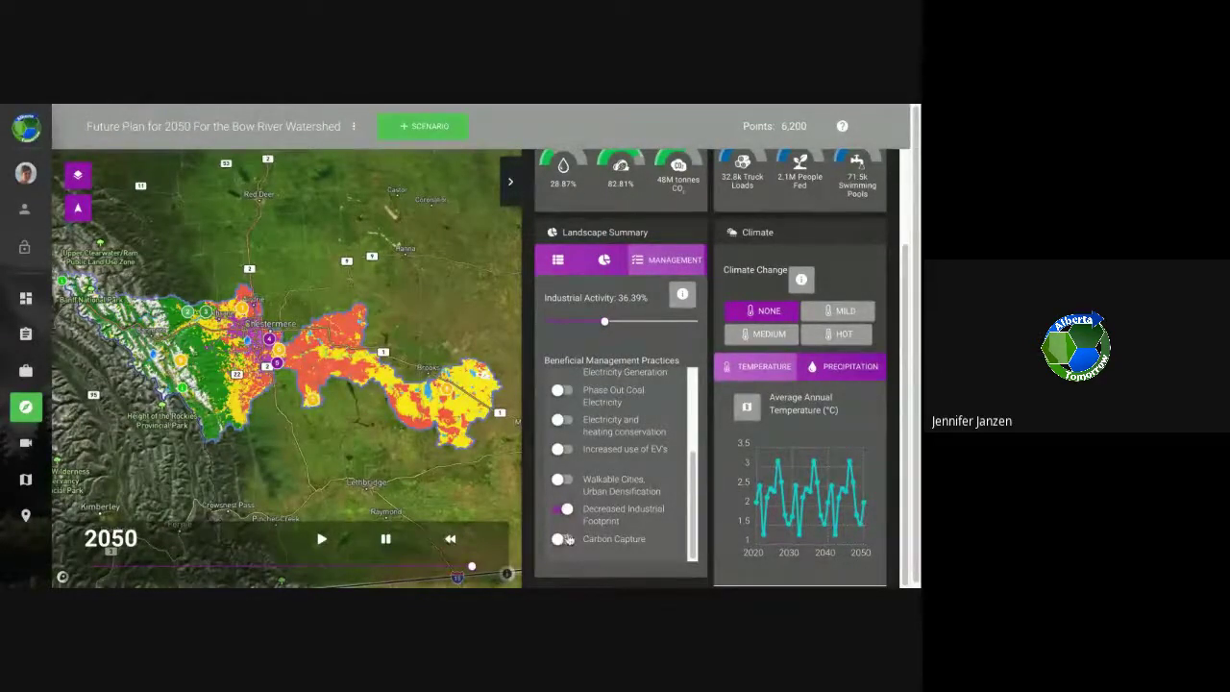
click(564, 539)
click(565, 480)
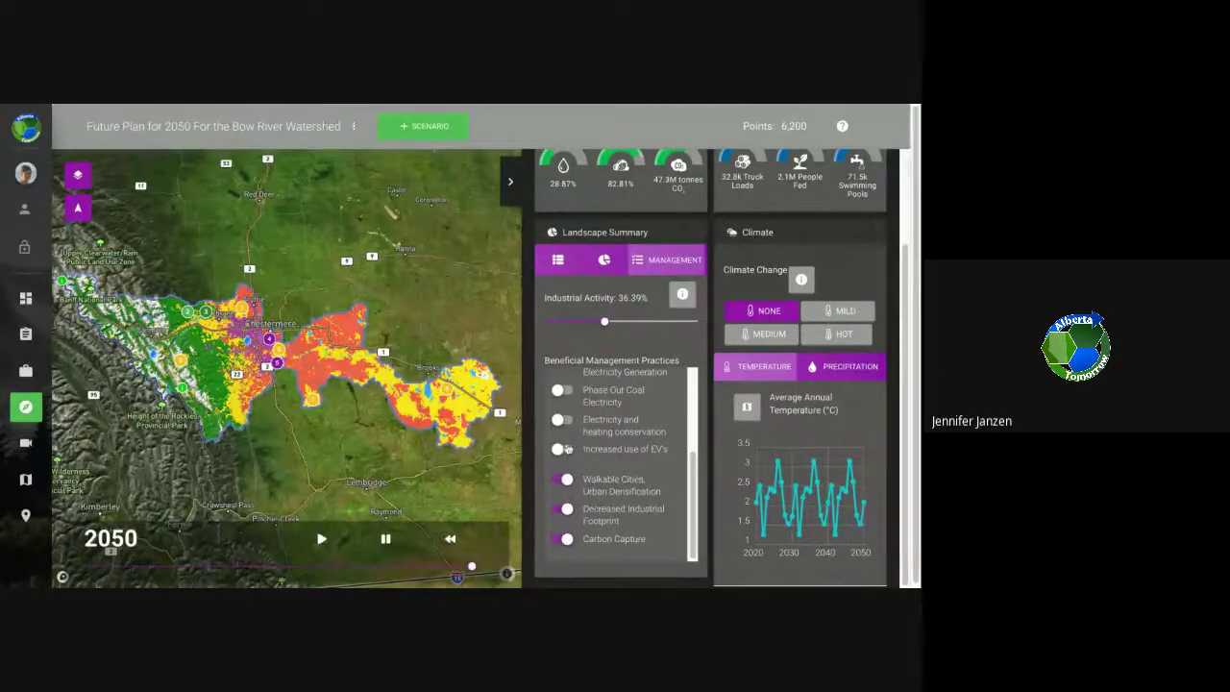
click(566, 448)
click(566, 420)
Enable Phase Out Coal Electricity, More Renewable Electricity Generation, and the energy sector, municipal and agricultural water conservation practices
scroll(567, 420, up, 5)
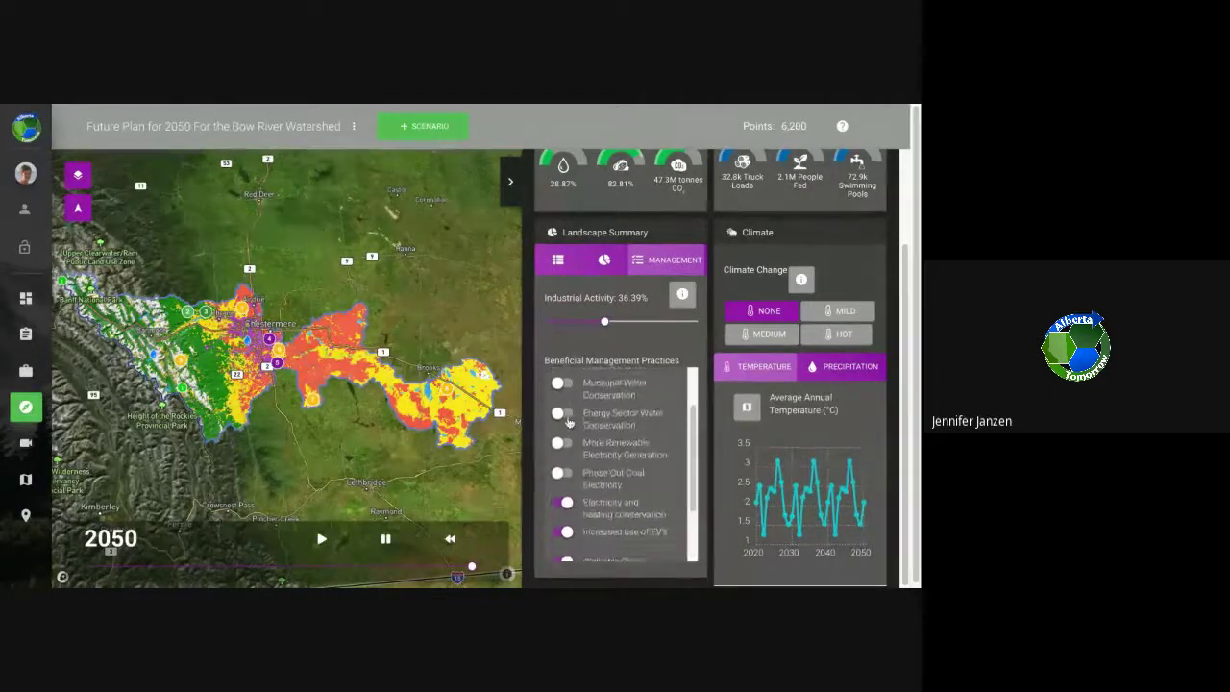
scroll(707, 304, up, 1)
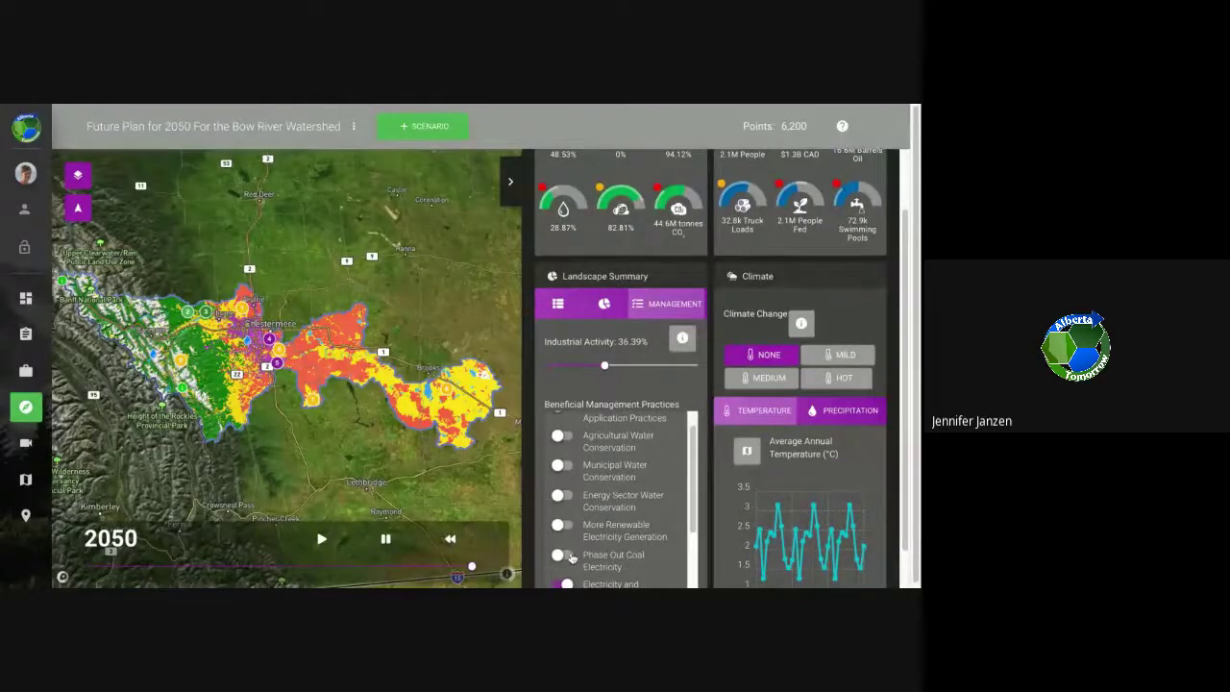
click(568, 555)
click(566, 526)
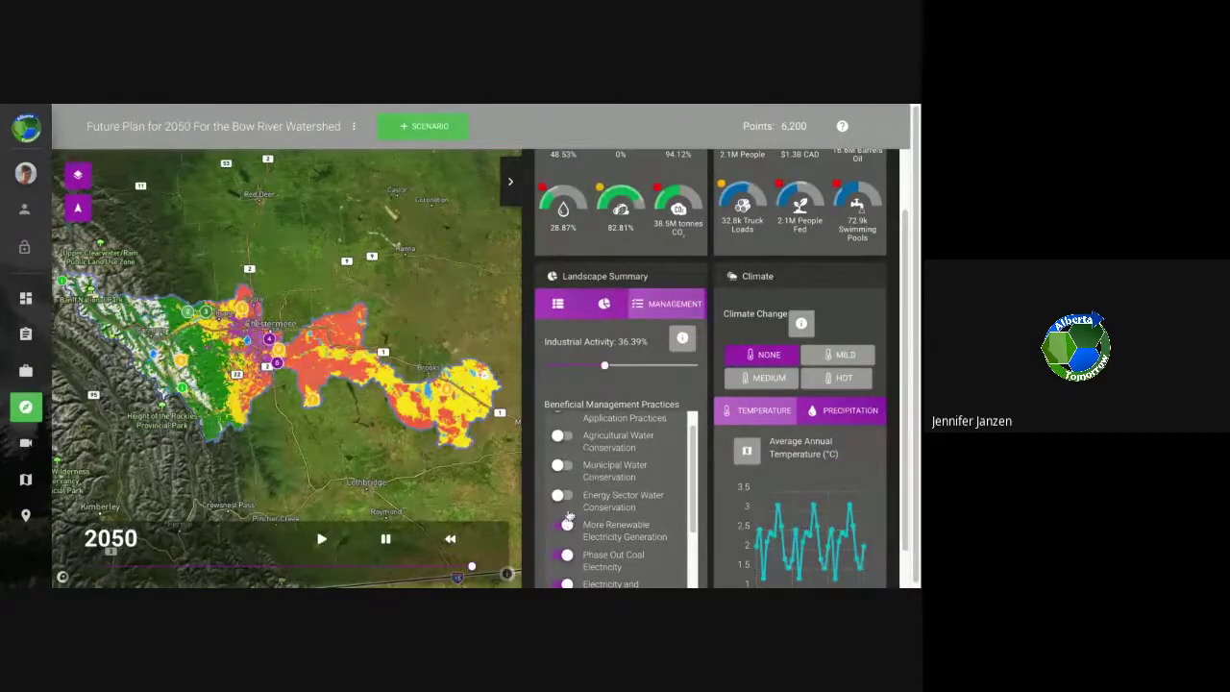
click(567, 495)
click(566, 465)
click(564, 436)
Toggle Agriculture Fertilizer Application Practices to compare the Water Quality indicator, leave it enabled and review the other indicators
scroll(588, 441, up, 1)
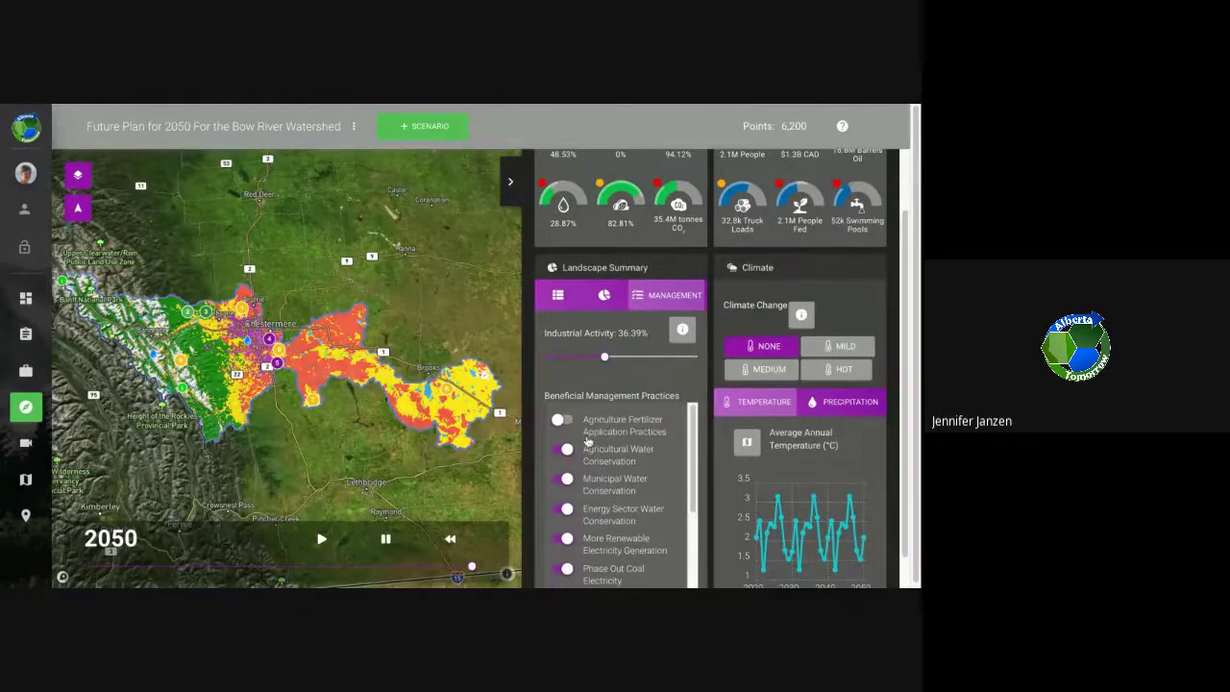
click(564, 420)
click(563, 422)
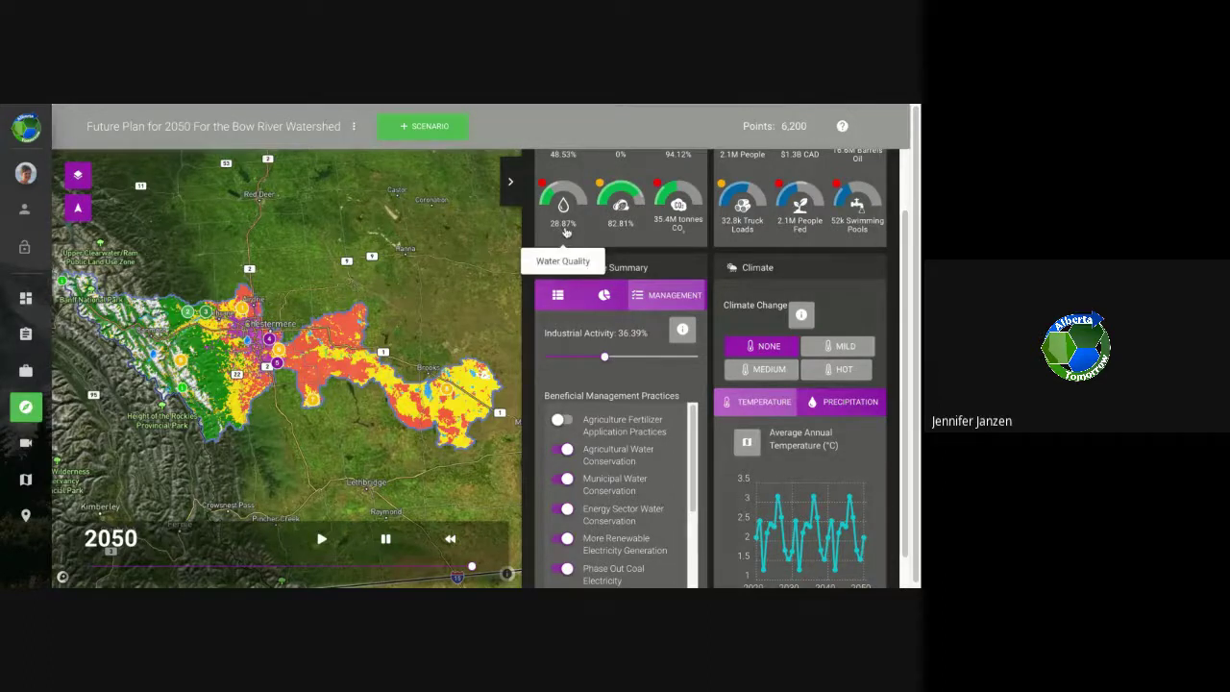
click(565, 421)
scroll(595, 289, up, 2)
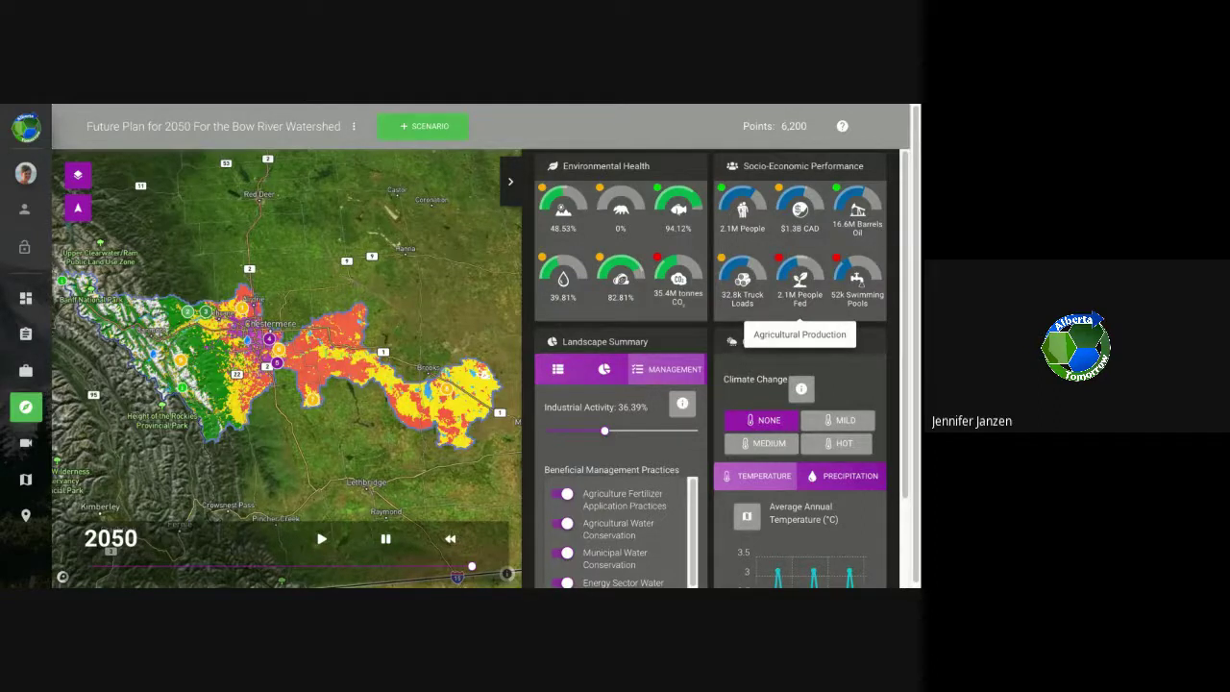
scroll(615, 418, down, 3)
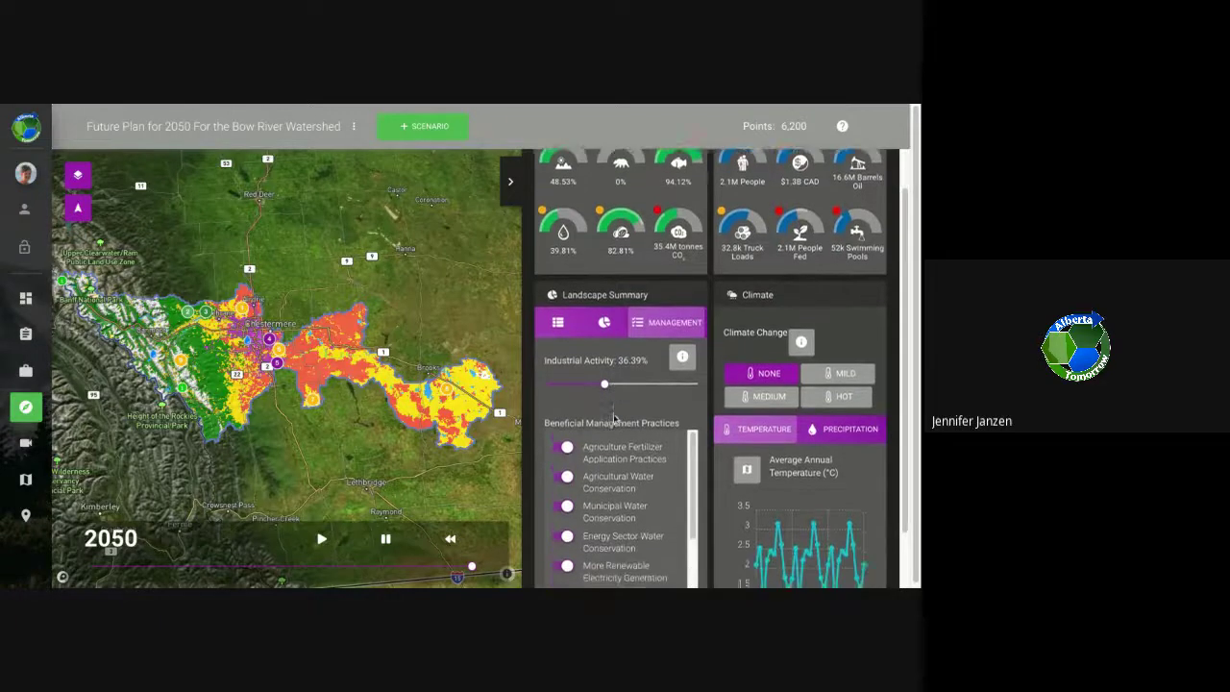
scroll(614, 418, down, 1)
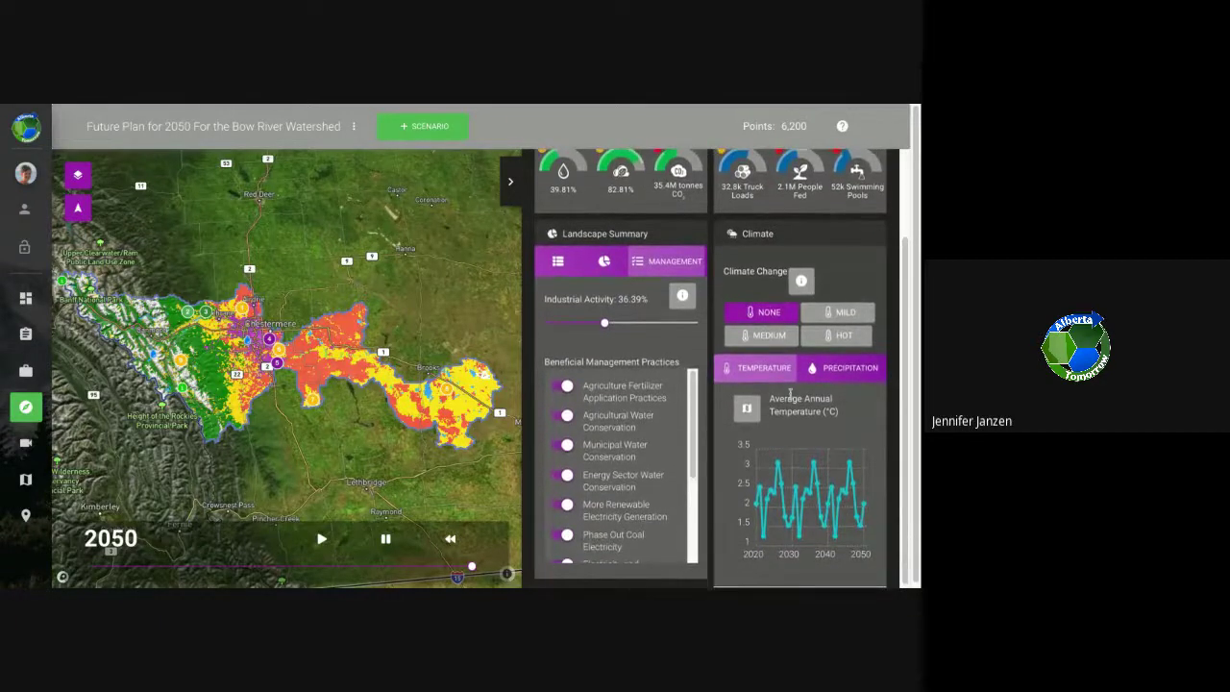
Create a new scenario of the Business as Usual simulation type, titled "Business as Usual northern ablerta"
click(420, 131)
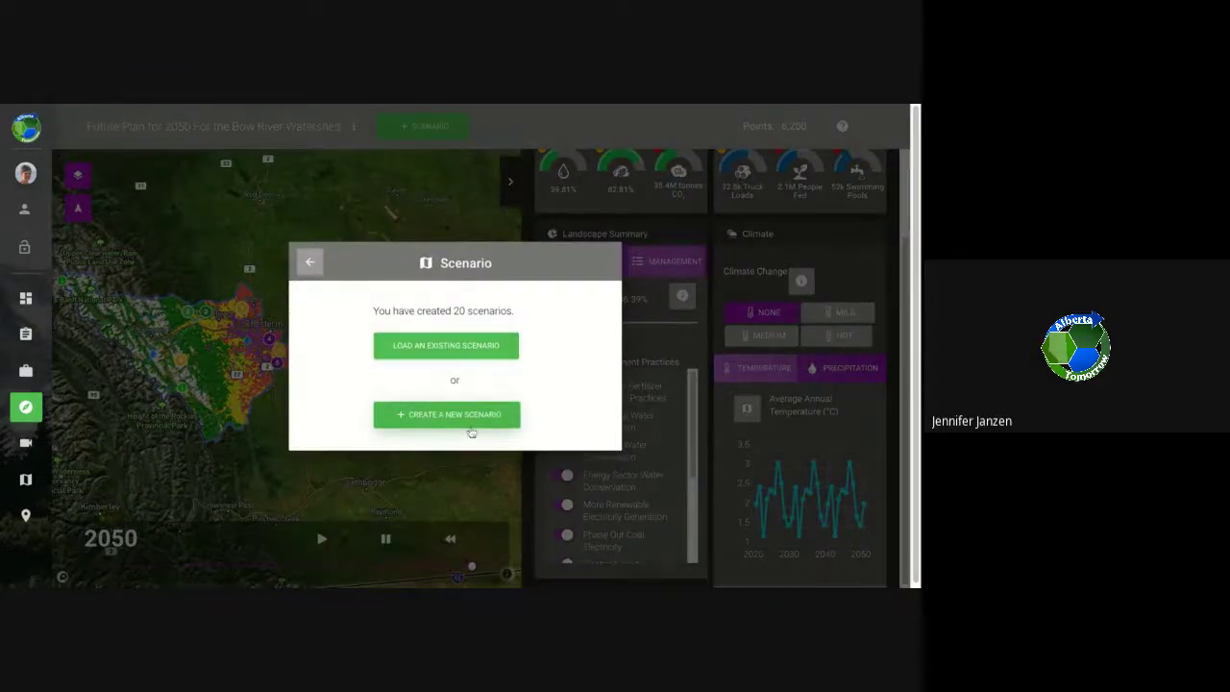
click(458, 419)
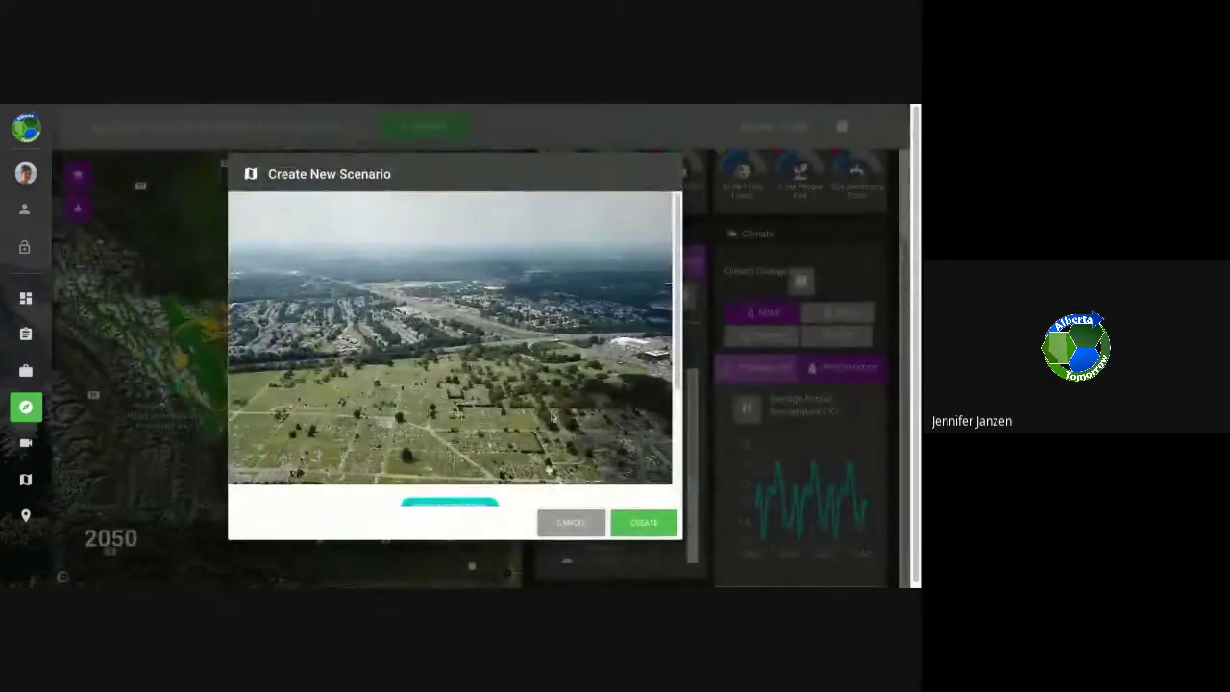
scroll(550, 415, down, 3)
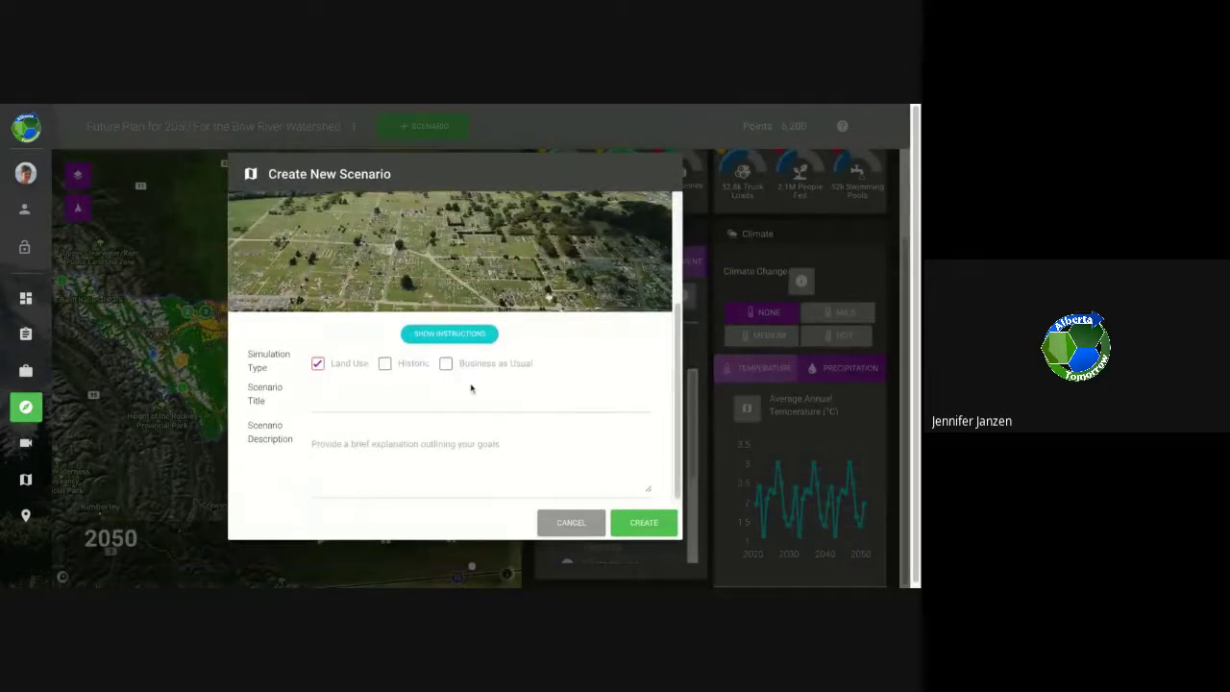
click(445, 365)
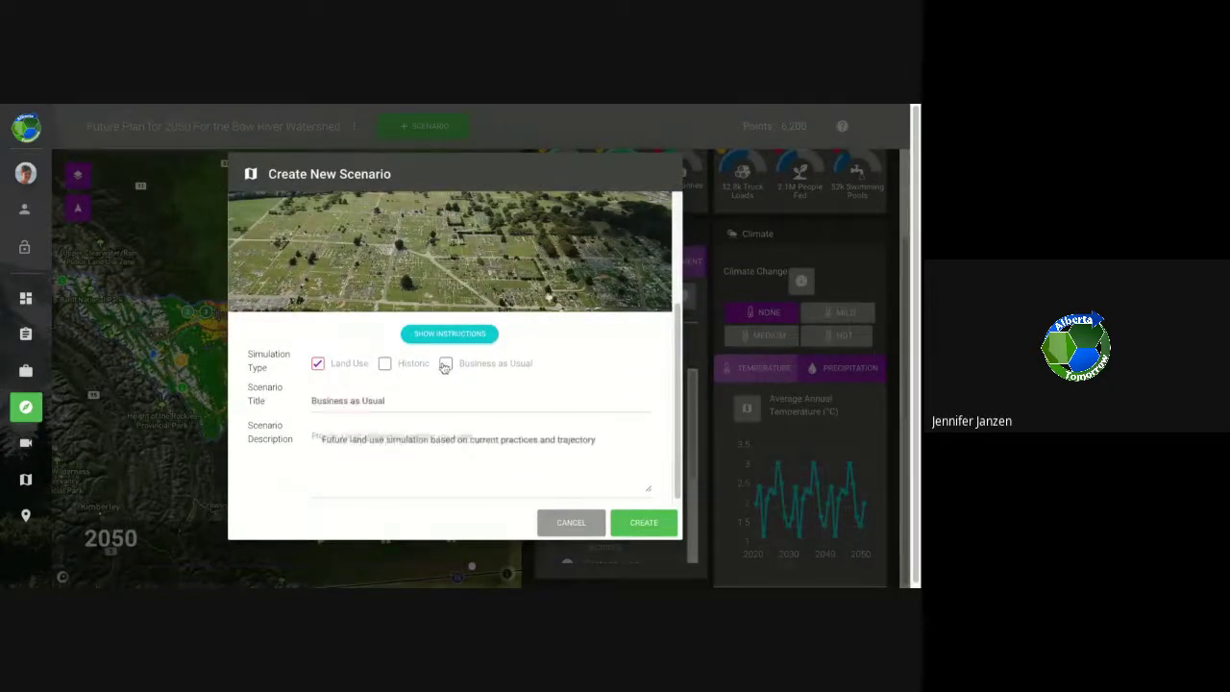
click(427, 401)
text(northern)
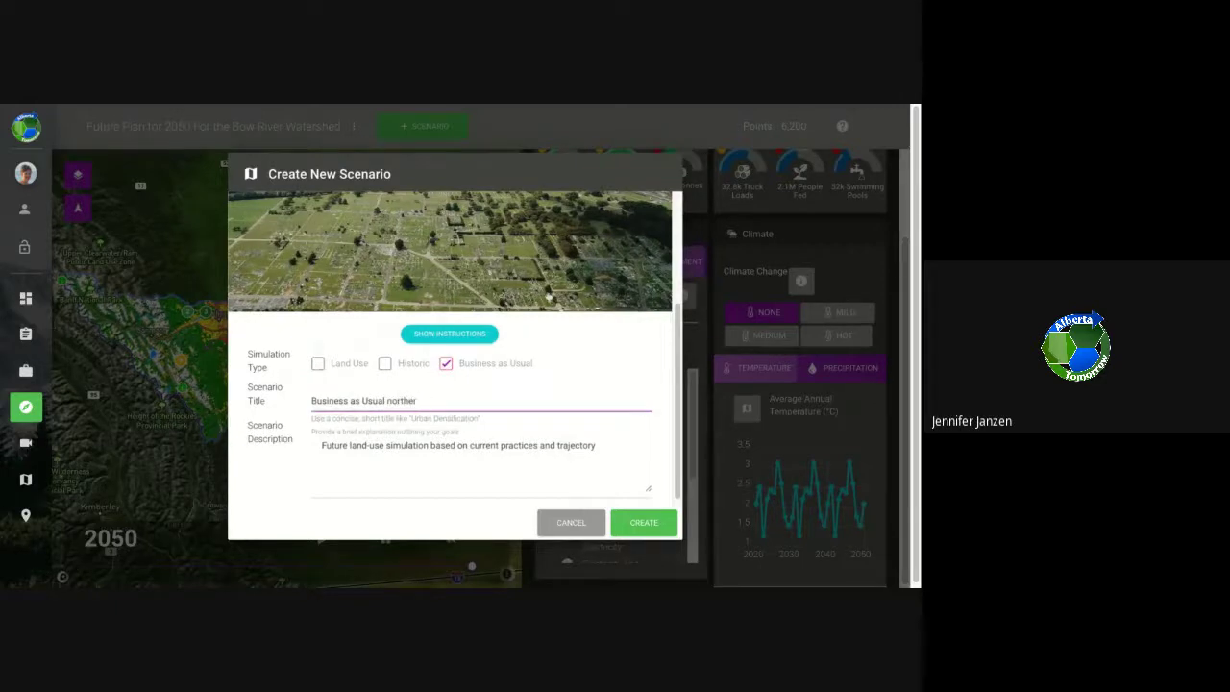
text( ablerta)
click(644, 522)
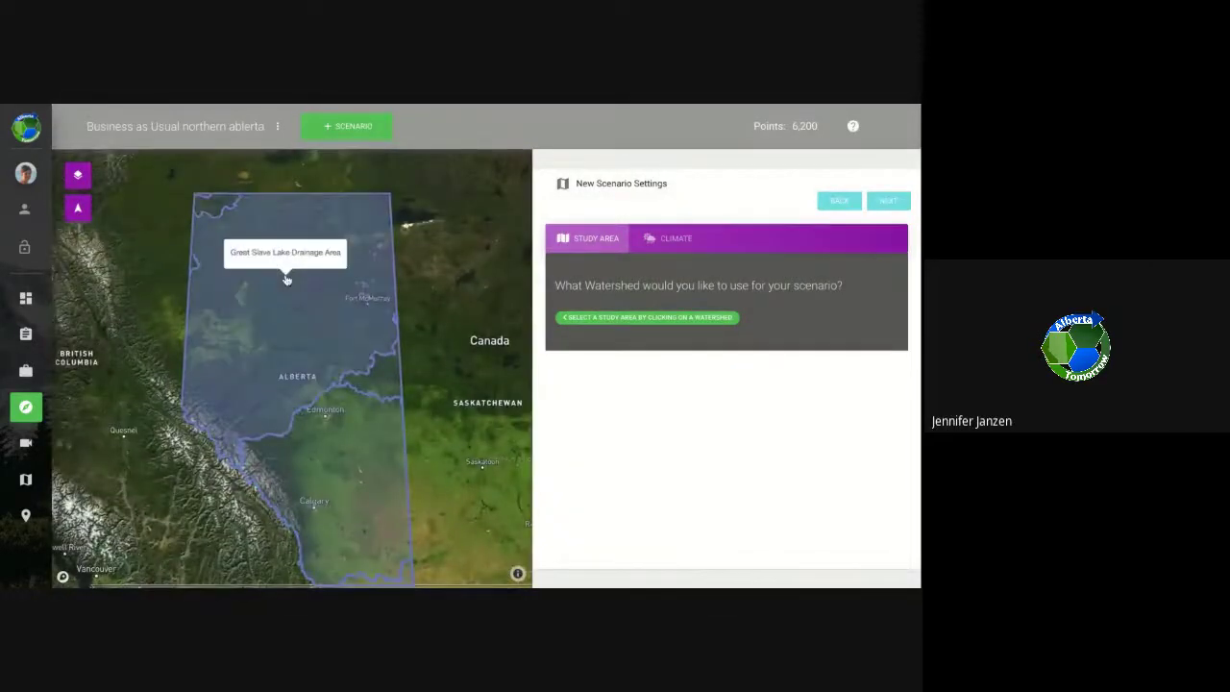
Choose the Great Slave Lake Drainage Area as the study area and run the scenario
click(285, 278)
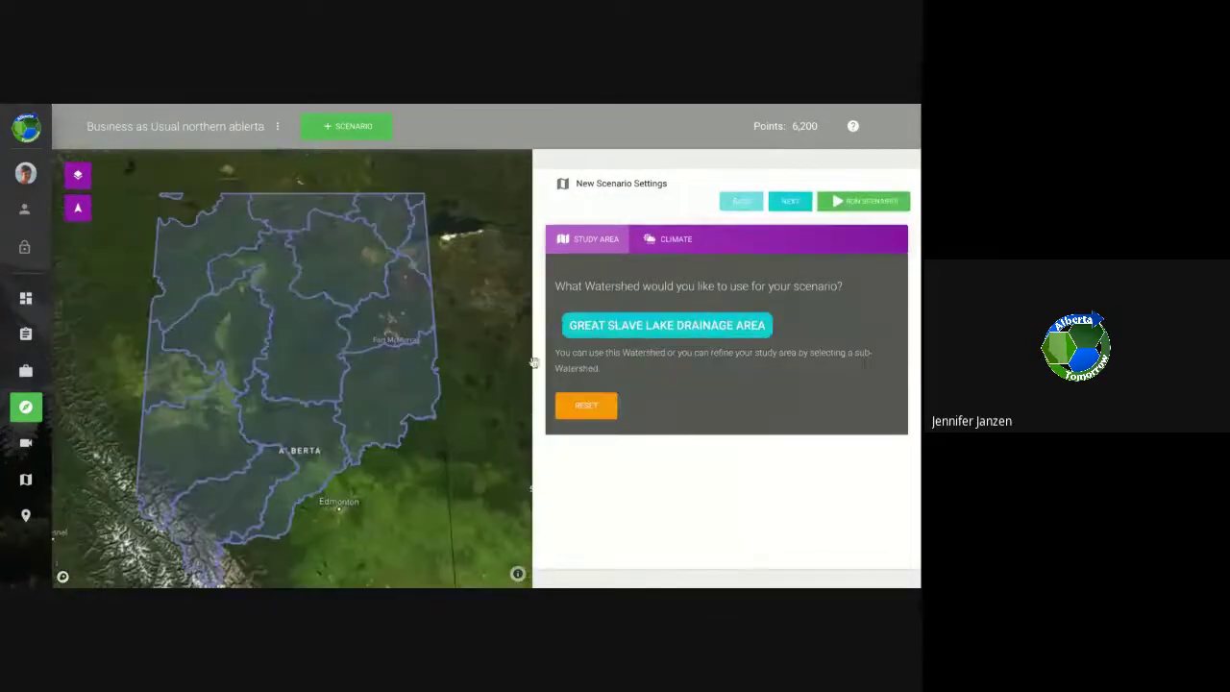
click(885, 205)
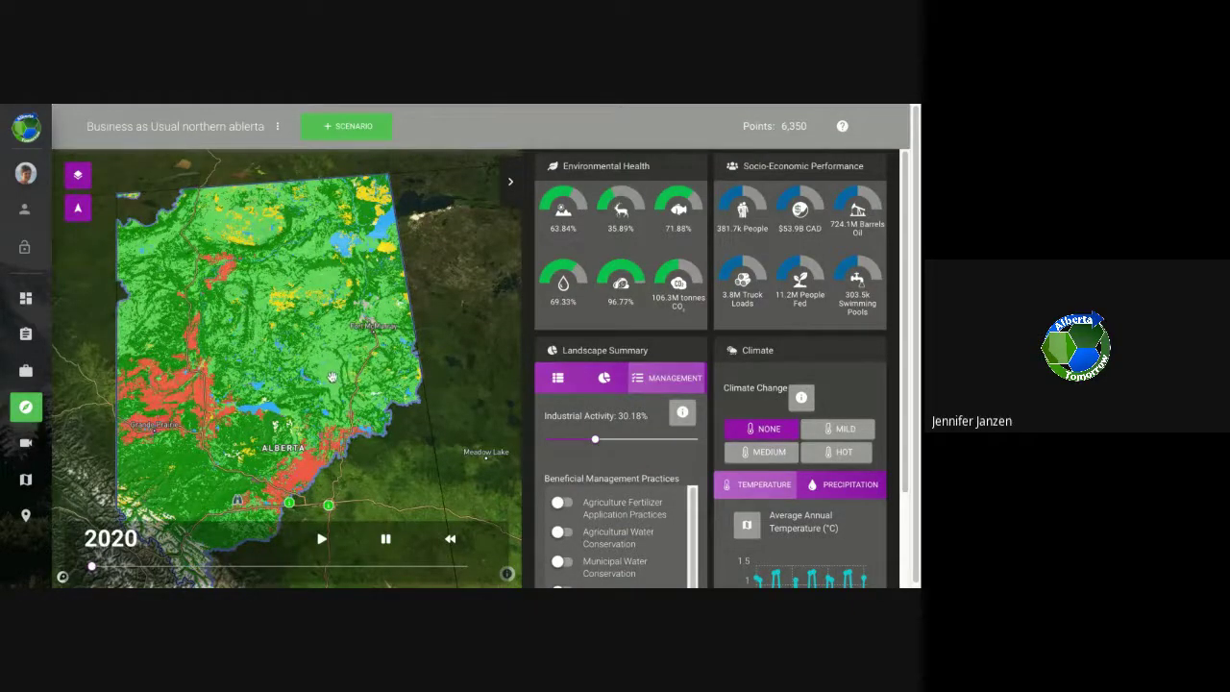
Show the landscape and land use table by type, play the simulation from 2020 to 2050 and examine the area changes
click(559, 378)
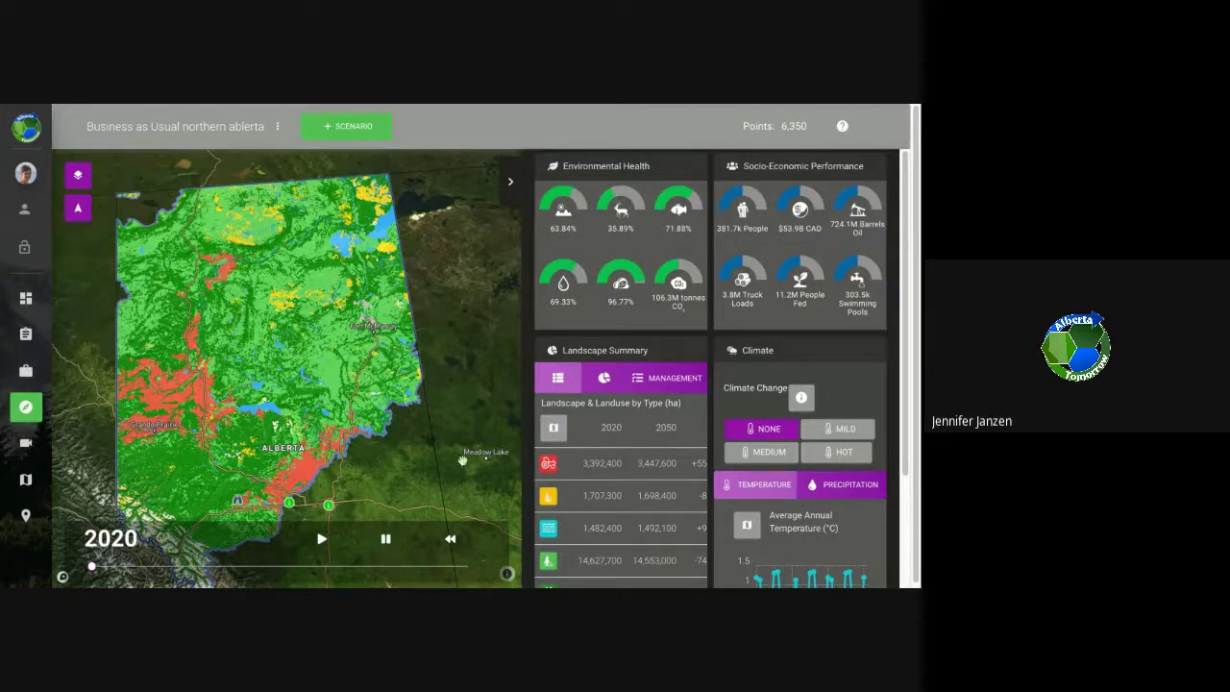
click(321, 540)
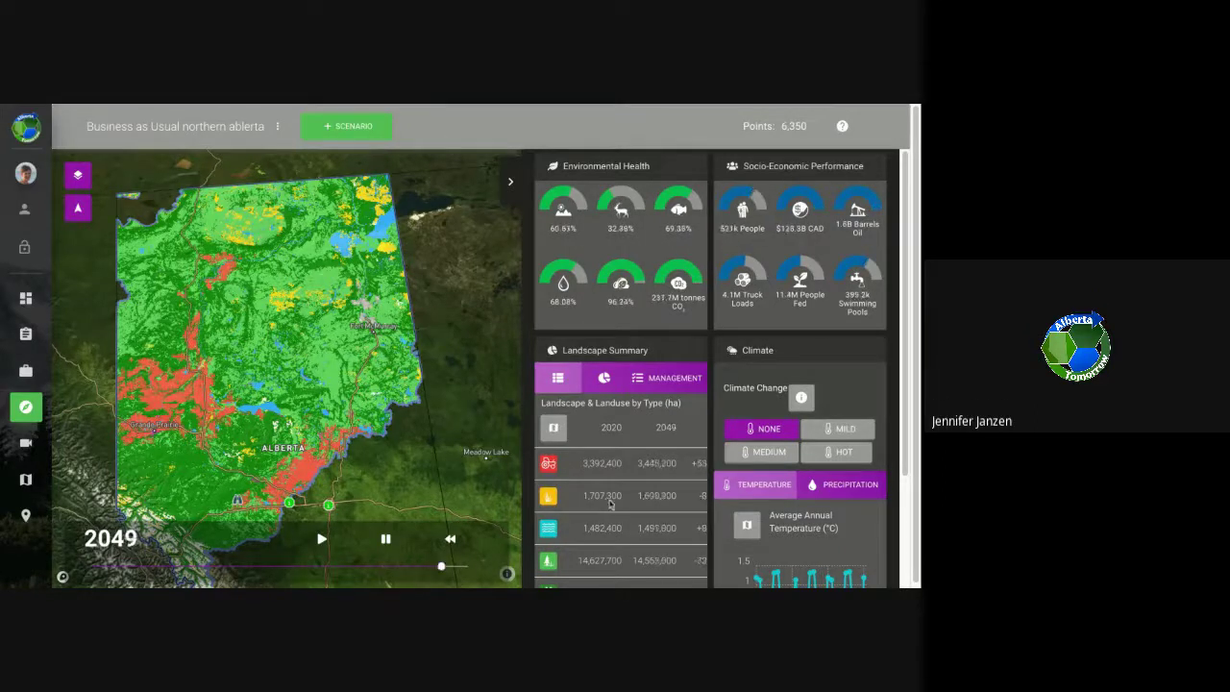
scroll(674, 526, down, 3)
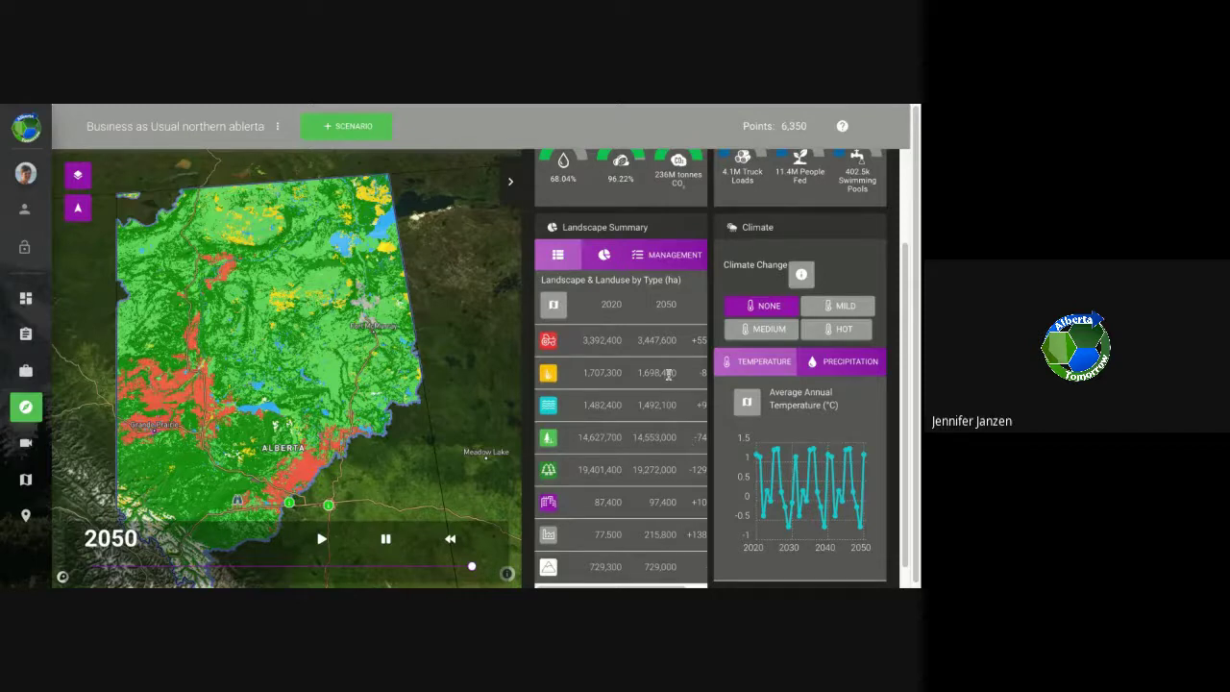
Set Climate Change to Hot and play the simulation again from 2020
click(842, 329)
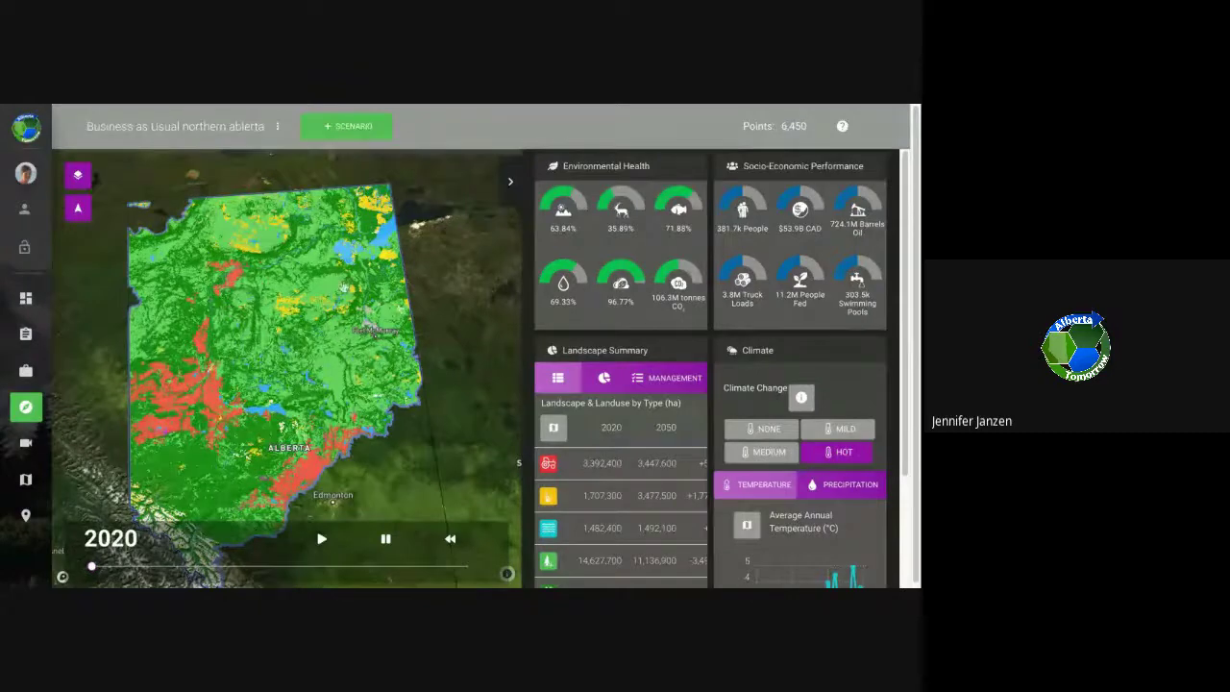
click(322, 540)
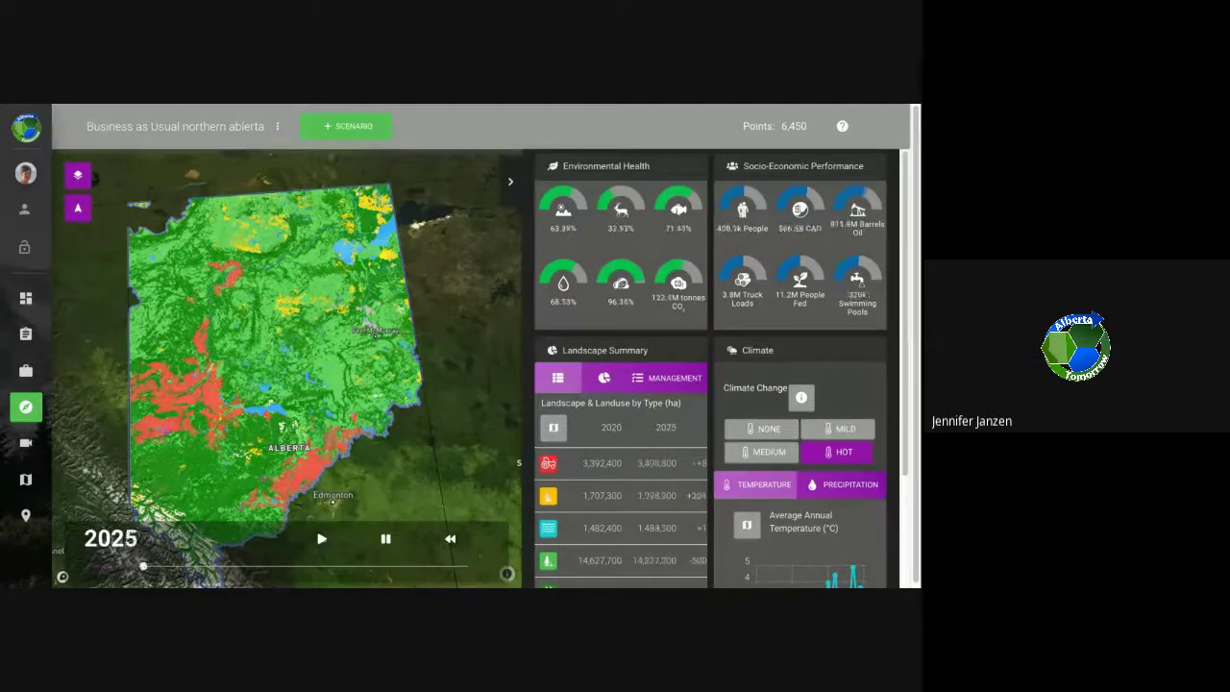